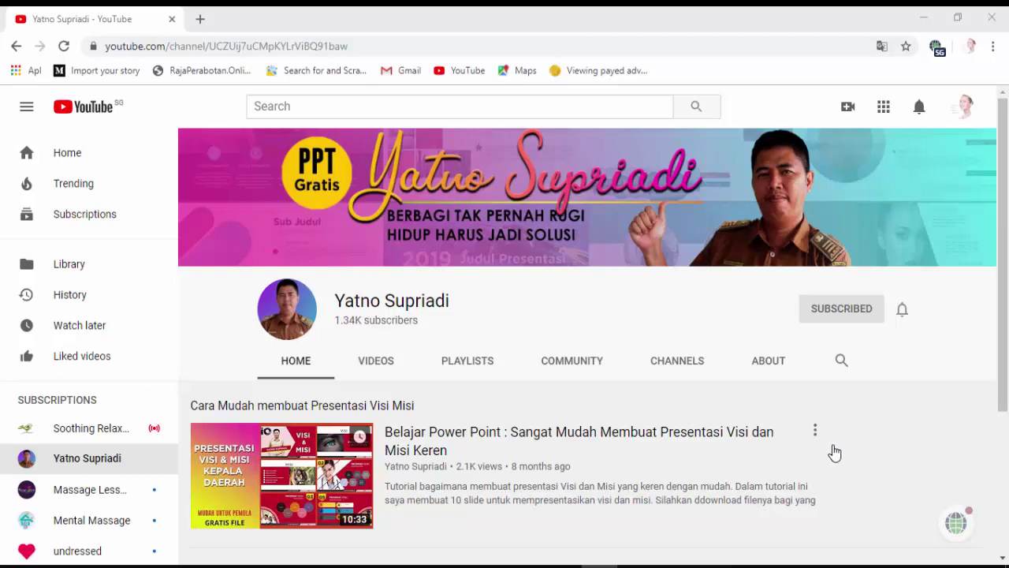
- Open the channel's VIDEOS tab and scroll through the uploaded videos
left_click(383, 370)
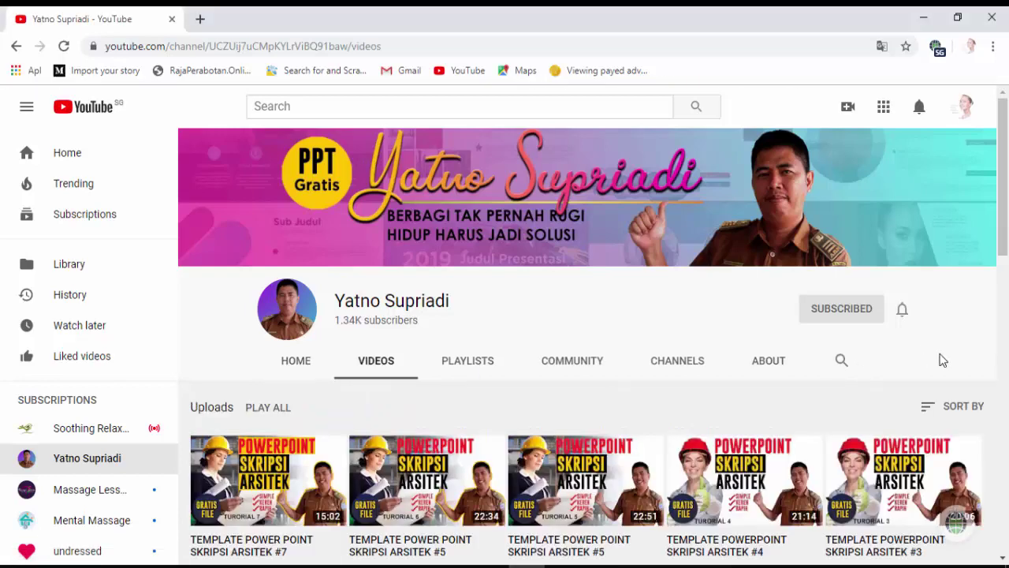
scroll(962, 357, "down", 2)
scroll(962, 360, "down", 3)
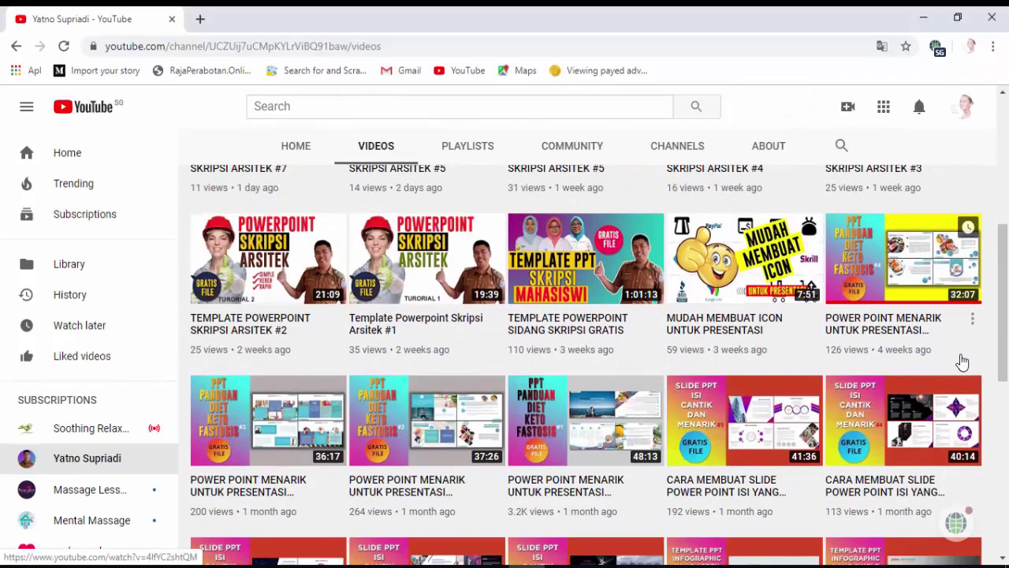
scroll(962, 360, "down", 2)
scroll(962, 360, "down", 1)
scroll(961, 361, "down", 2)
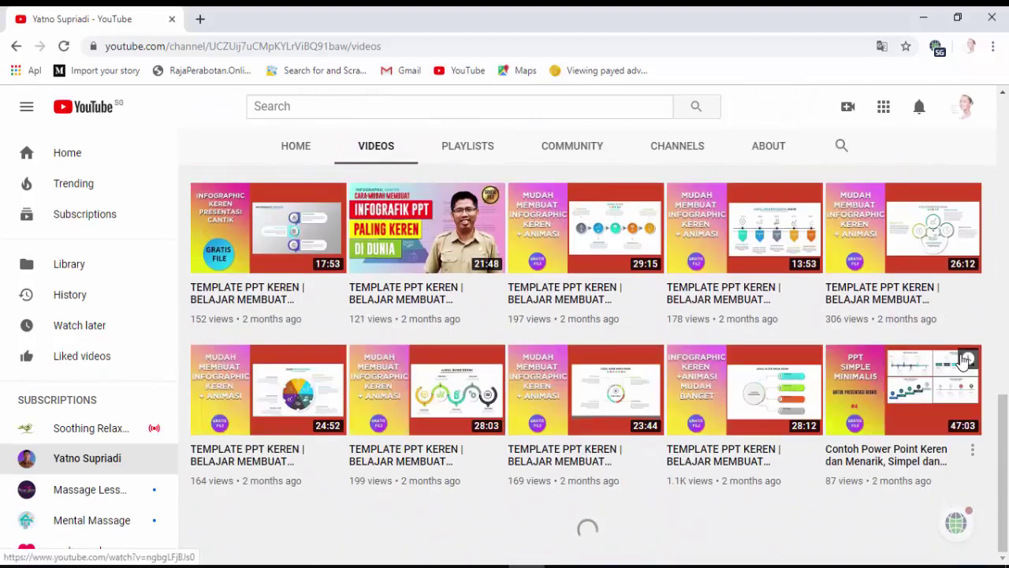
scroll(961, 360, "up", 5)
scroll(962, 361, "up", 5)
scroll(962, 360, "up", 2)
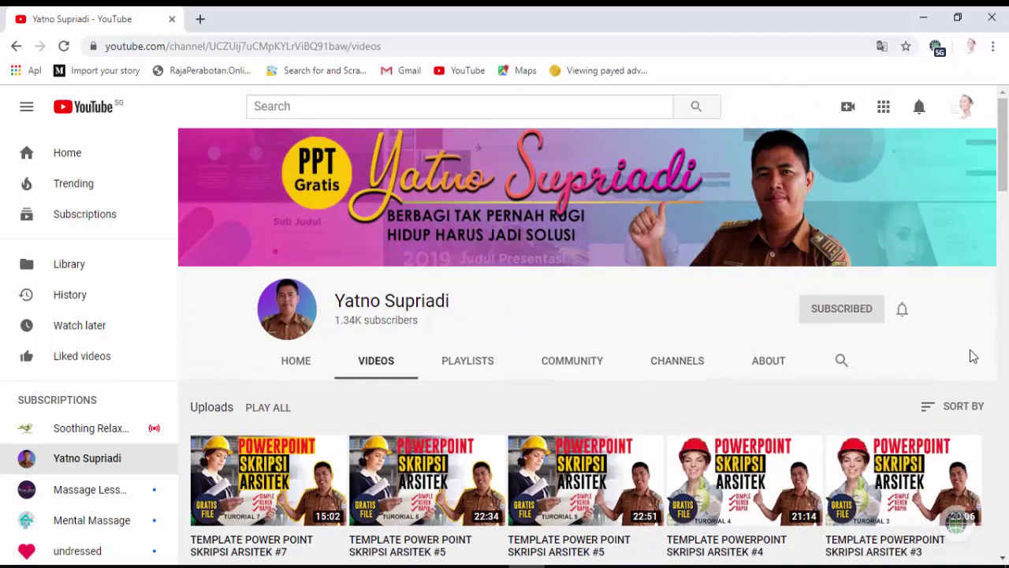
scroll(973, 354, "down", 3)
scroll(973, 354, "down", 4)
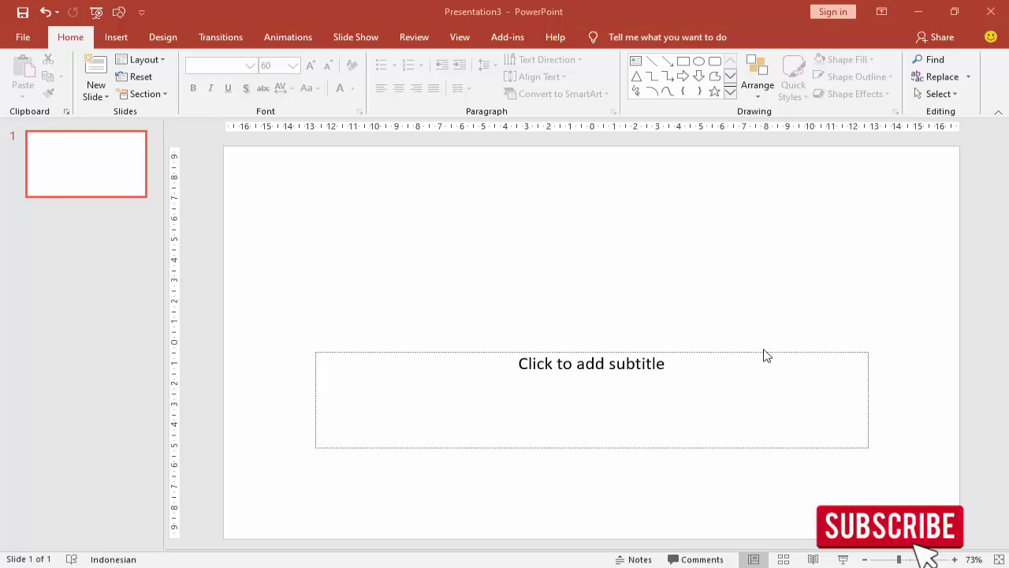
- Delete the subtitle placeholder from slide 1 of Presentation3, then adjust the zoom
left_click(748, 353)
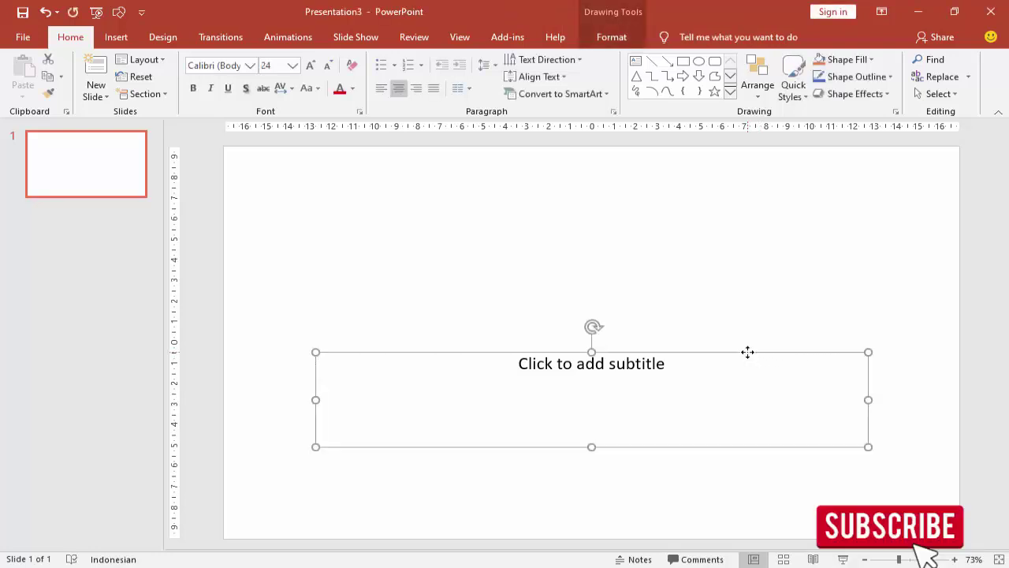
key("Delete")
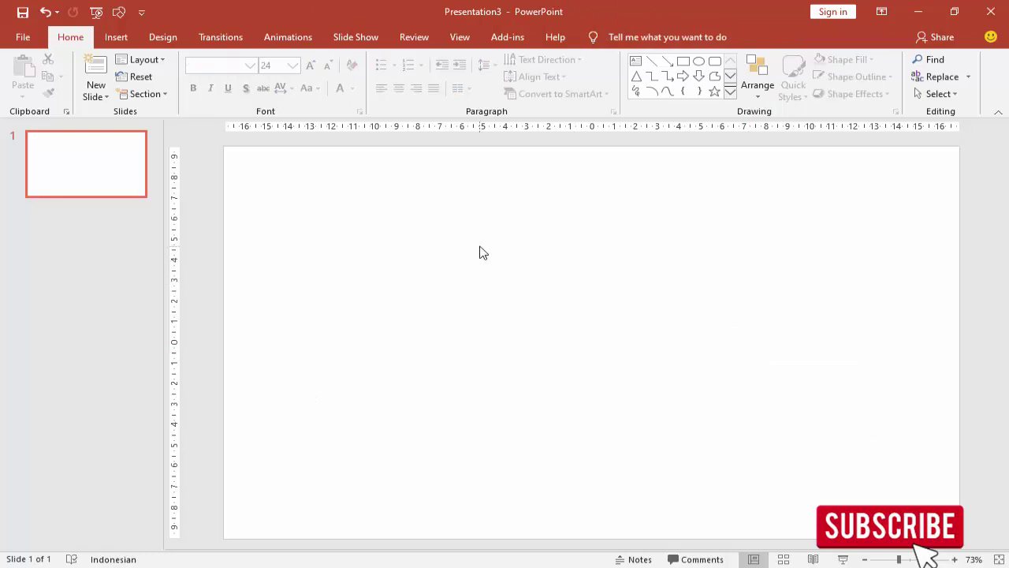
scroll(483, 253, "down", 1)
scroll(483, 252, "down", 2)
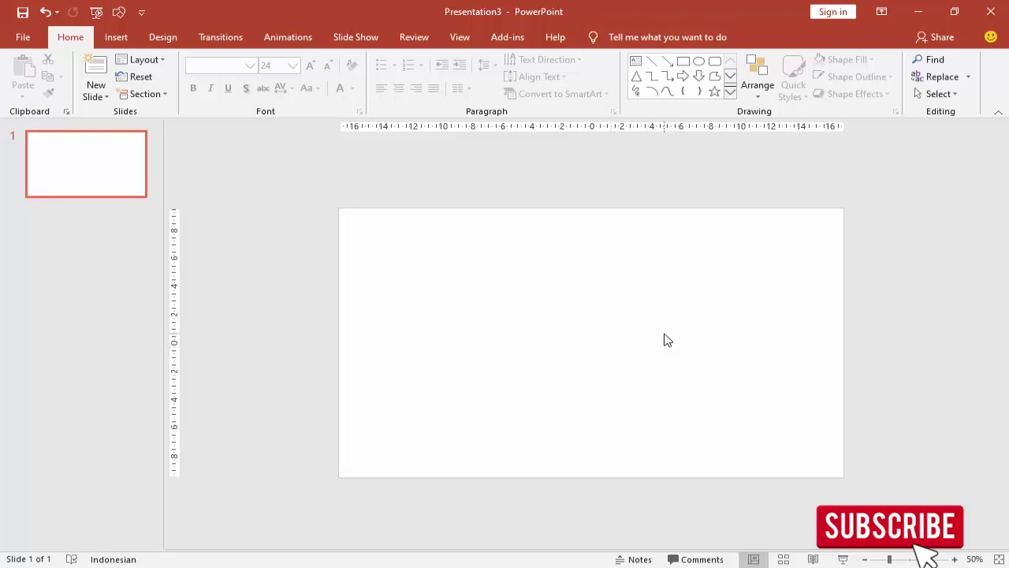
scroll(664, 340, "up", 2)
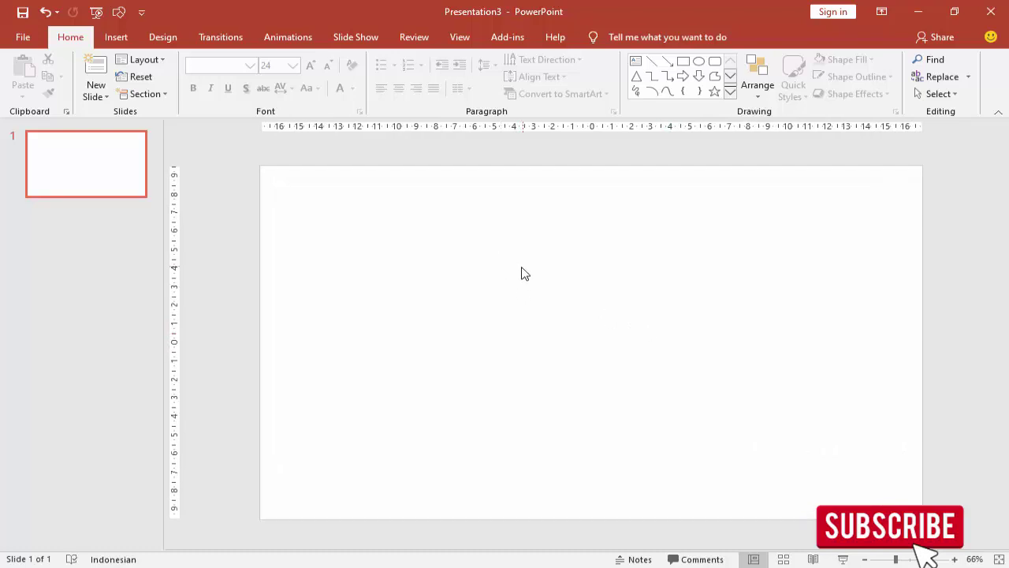
- Switch the slide background to picture fill and choose to insert a picture from a file
right_click(626, 273)
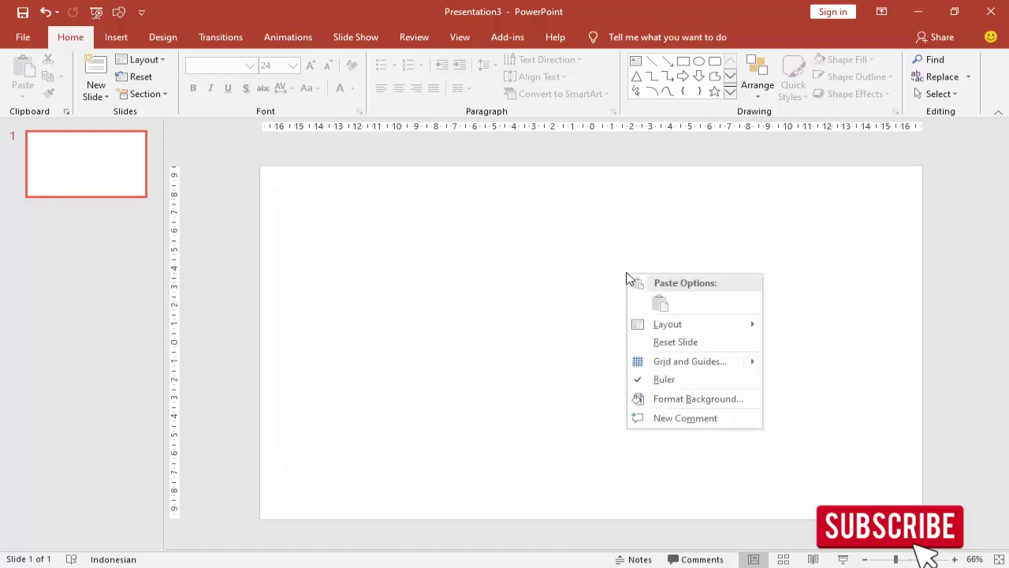
left_click(684, 400)
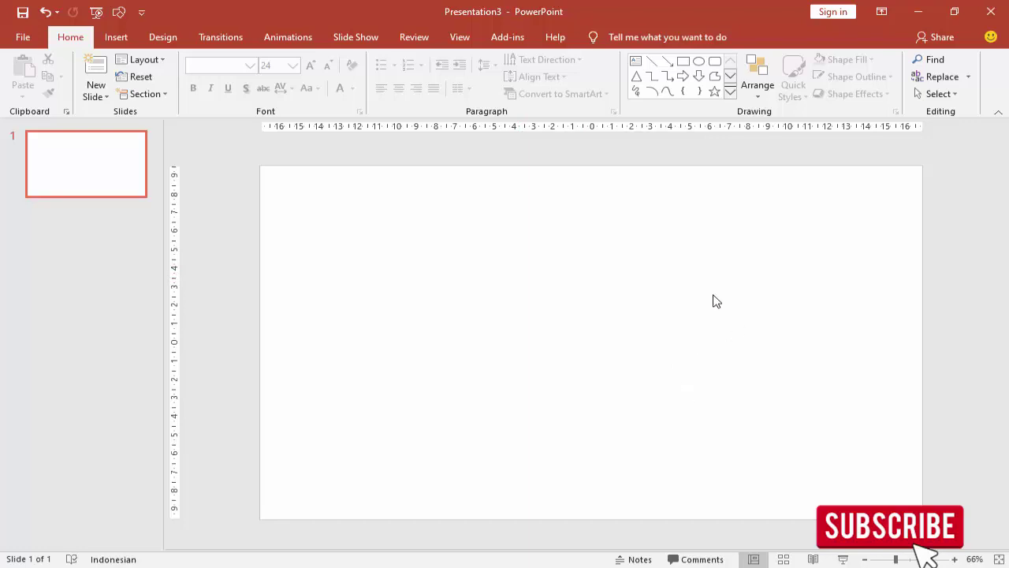
left_click(848, 254)
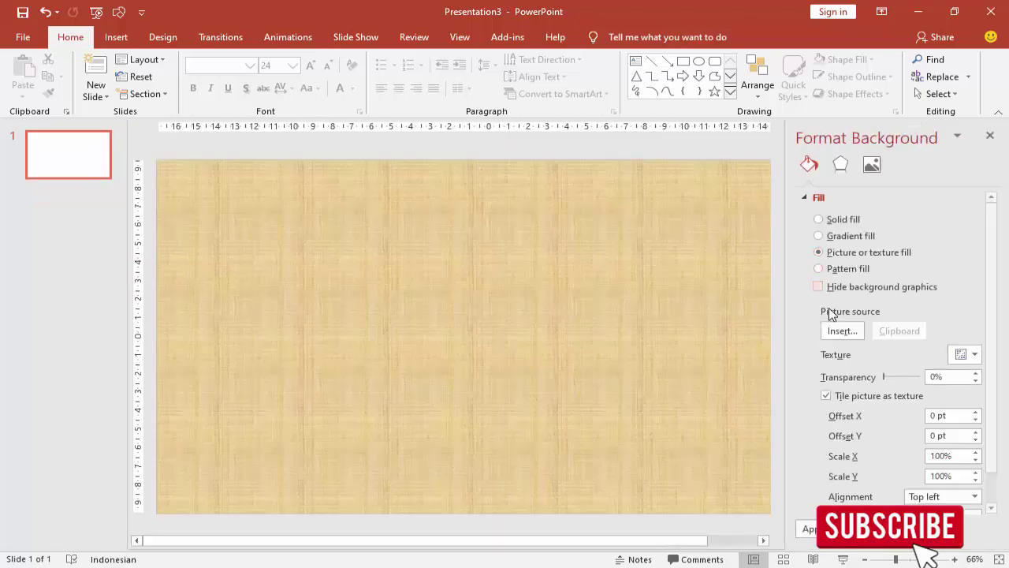
left_click(839, 333)
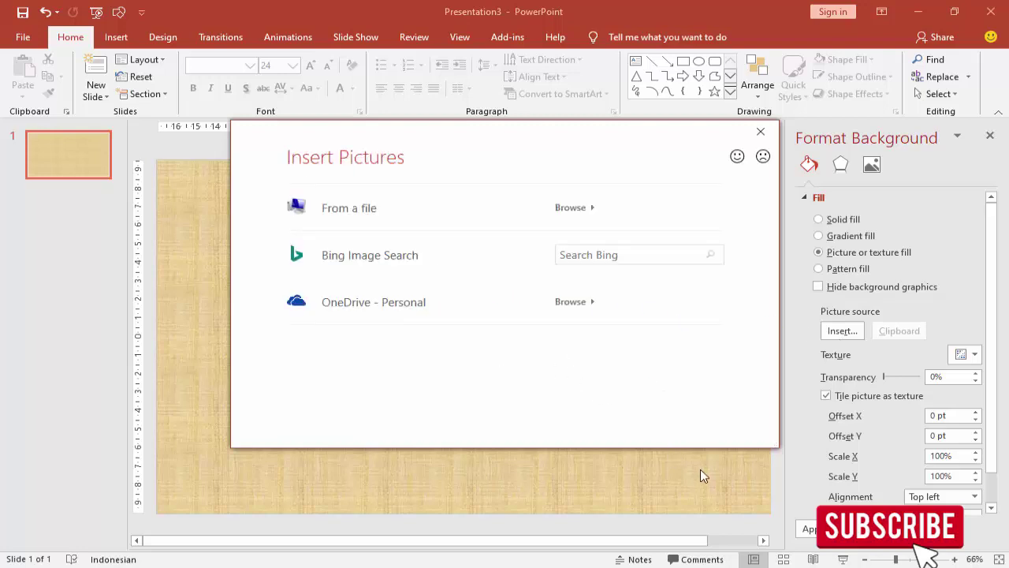
left_click(402, 210)
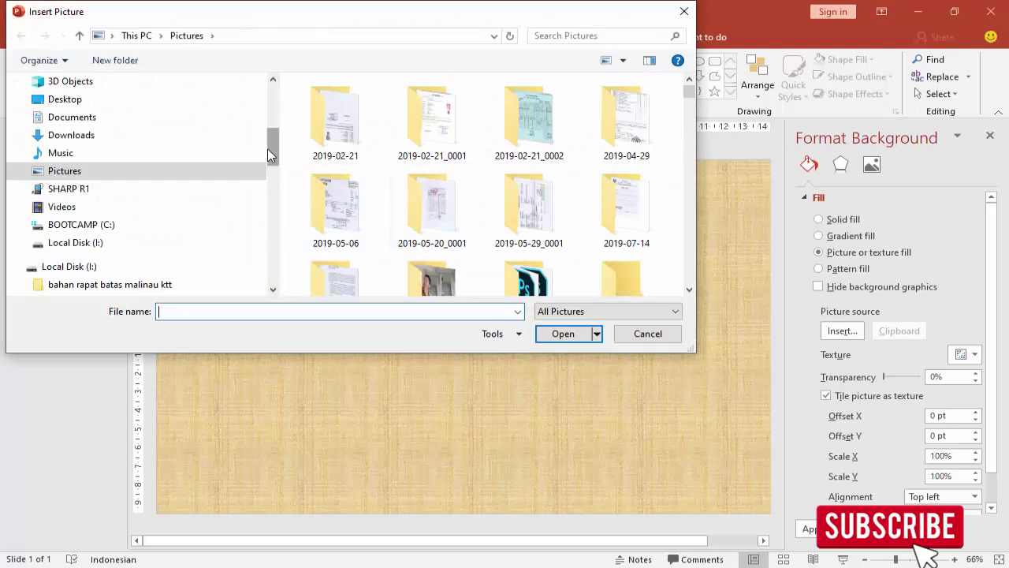
- Insert pexels-photo-290595 from the IMAGE\CITY folder as the slide background
left_click_drag(267, 148, 270, 268)
left_click(147, 208)
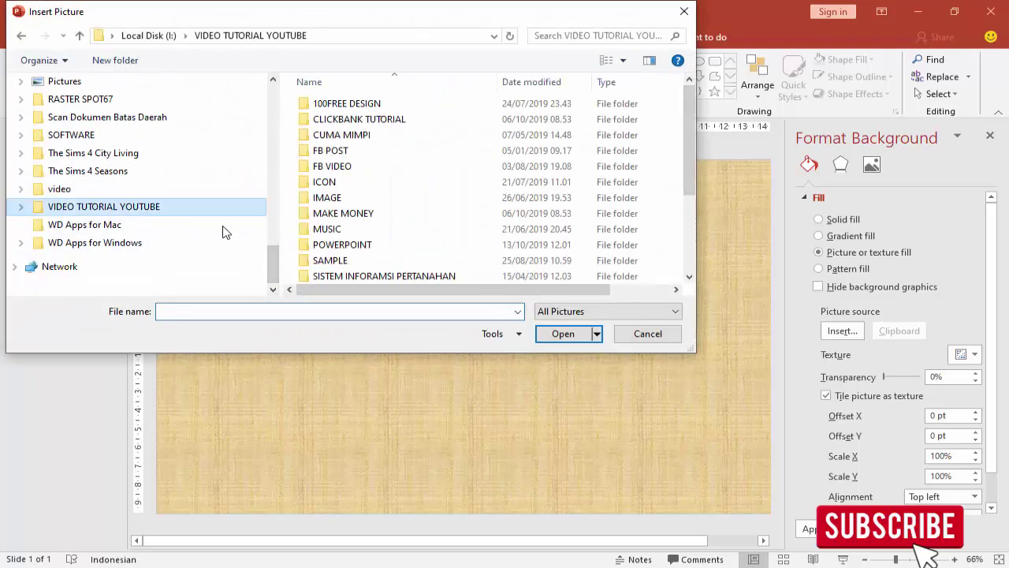
double_click(336, 198)
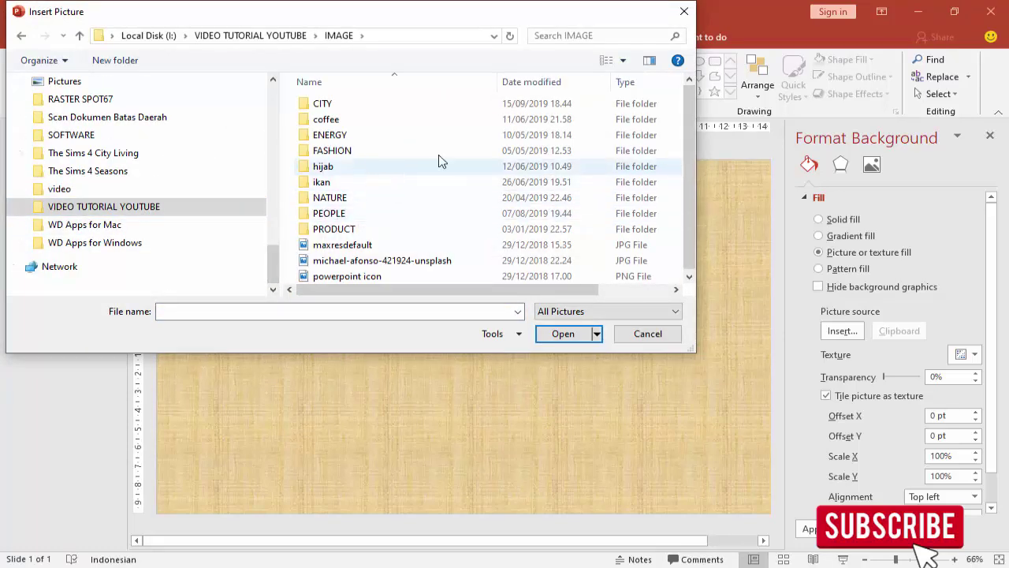
double_click(337, 105)
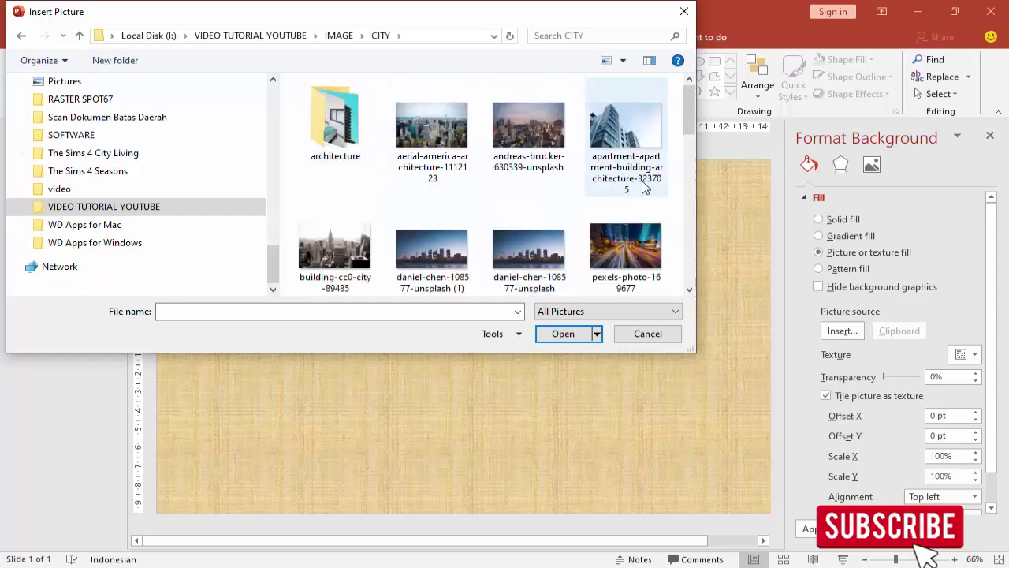
scroll(626, 190, "down", 2)
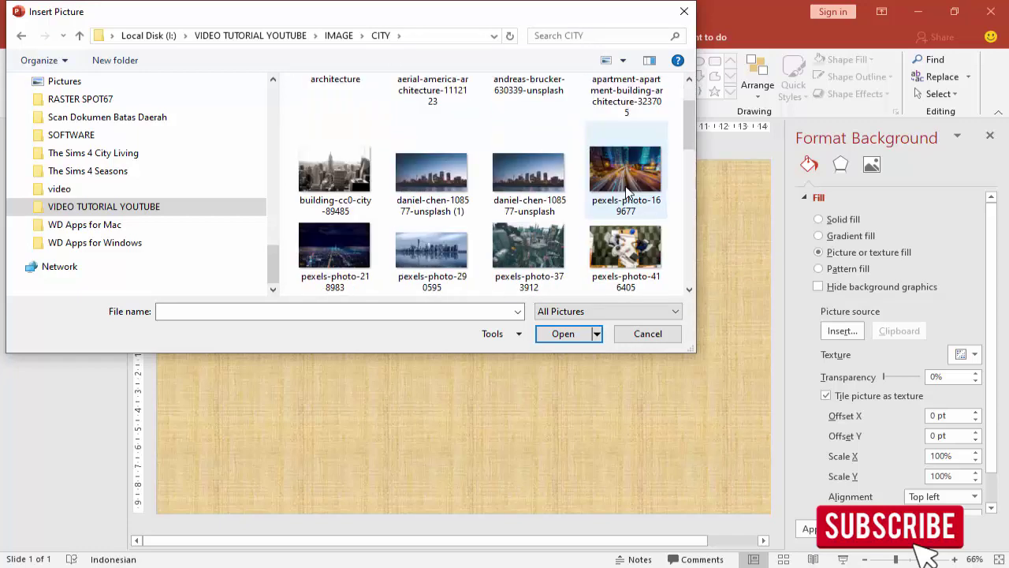
left_click(434, 241)
left_click(563, 333)
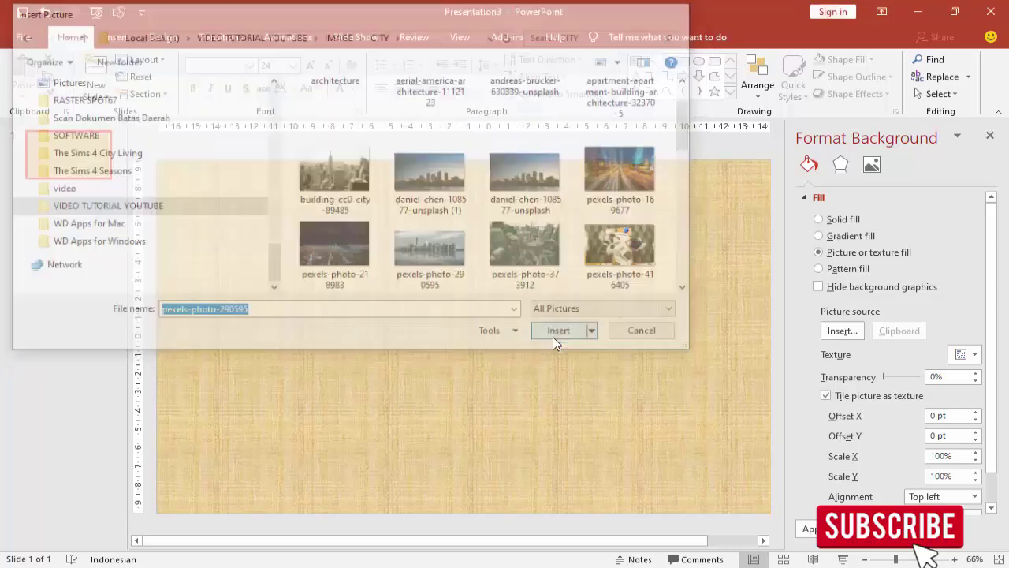
scroll(575, 299, "down", 1)
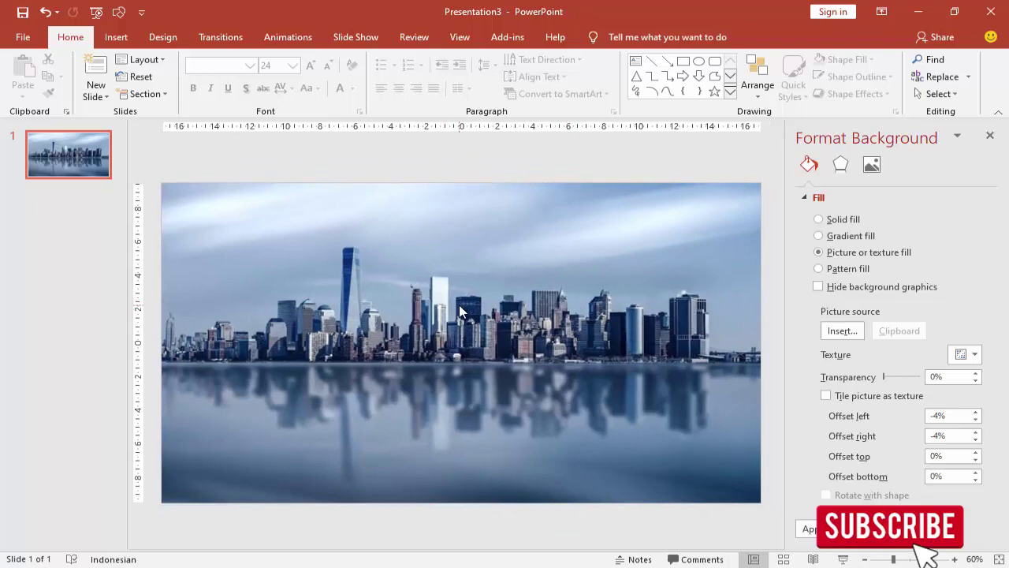
scroll(461, 311, "down", 1)
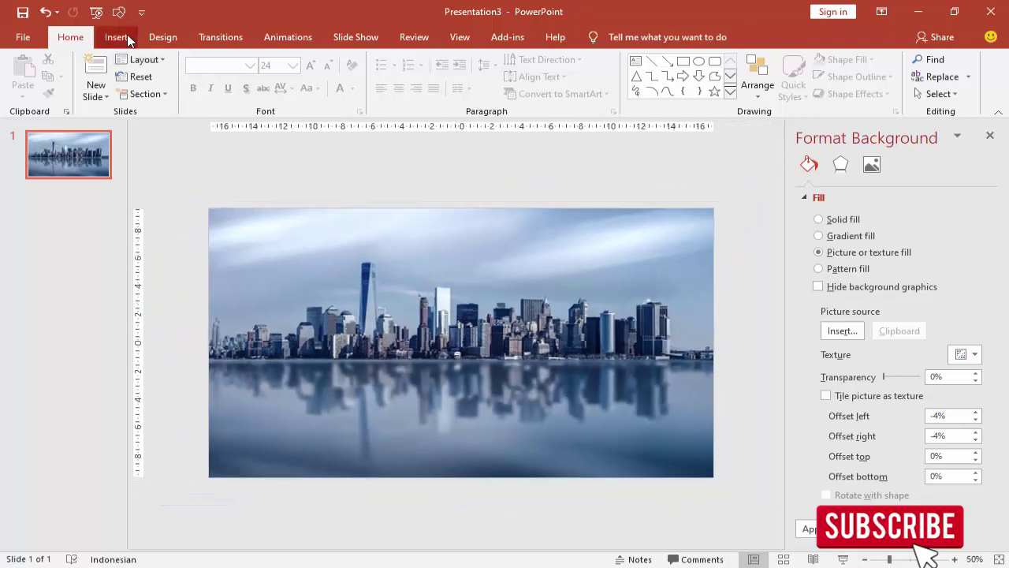
- Add a text box for the JUDUL PRESENTASI title over the skyline's centre
left_click(116, 37)
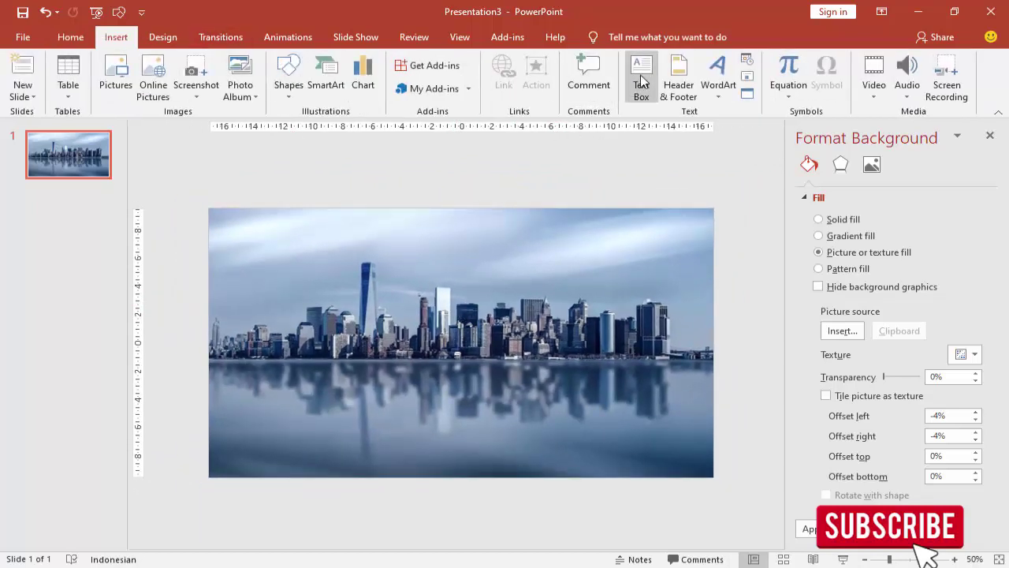
left_click(641, 79)
left_click_drag(376, 301, 530, 329)
type("JUDUL PRESENTASI")
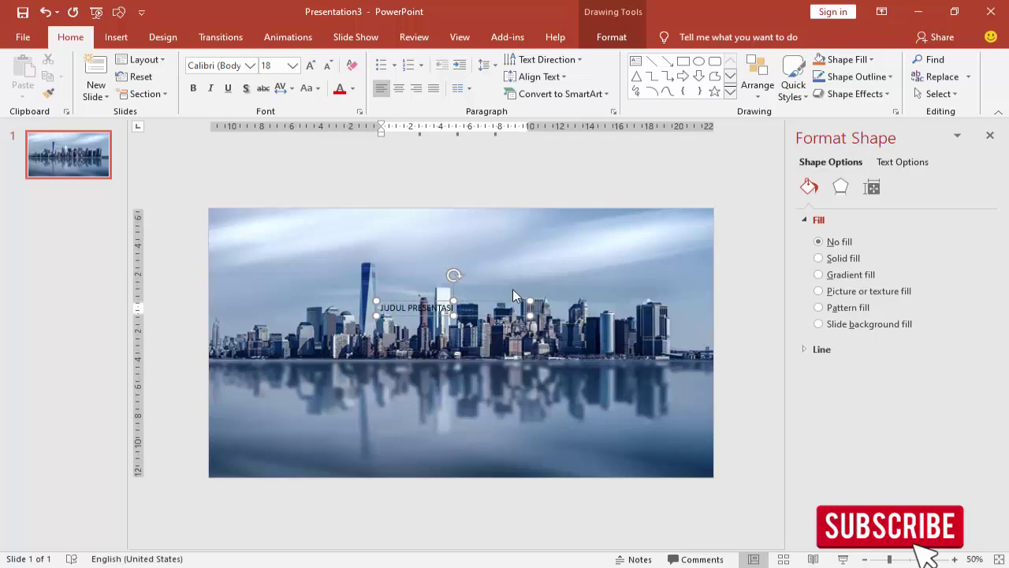
key("Escape")
- Format the title in Gotham Bold, size 24, white
left_click(207, 67)
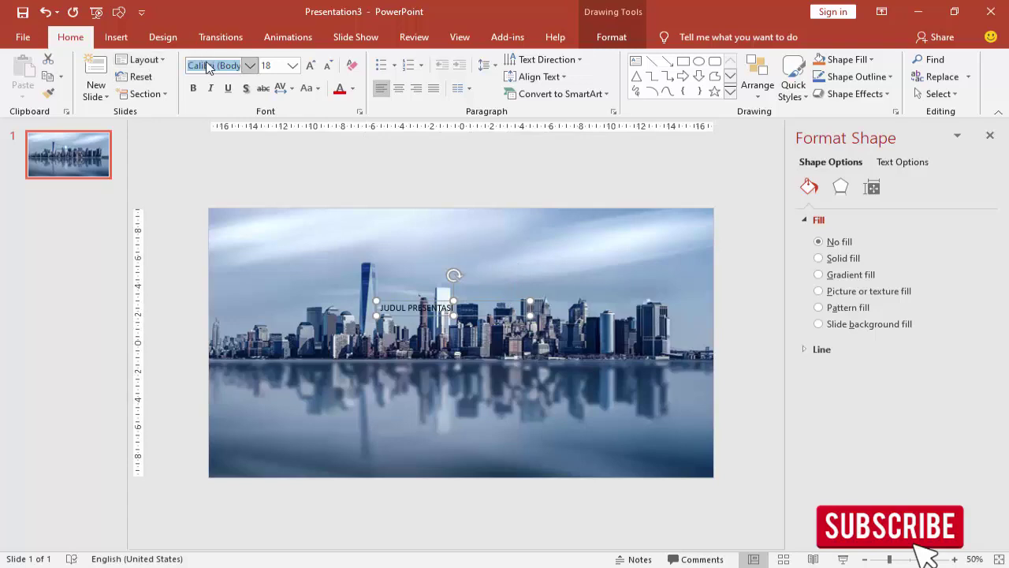
type("Got")
key("BackSpace")
type("ham Bold")
key("Return")
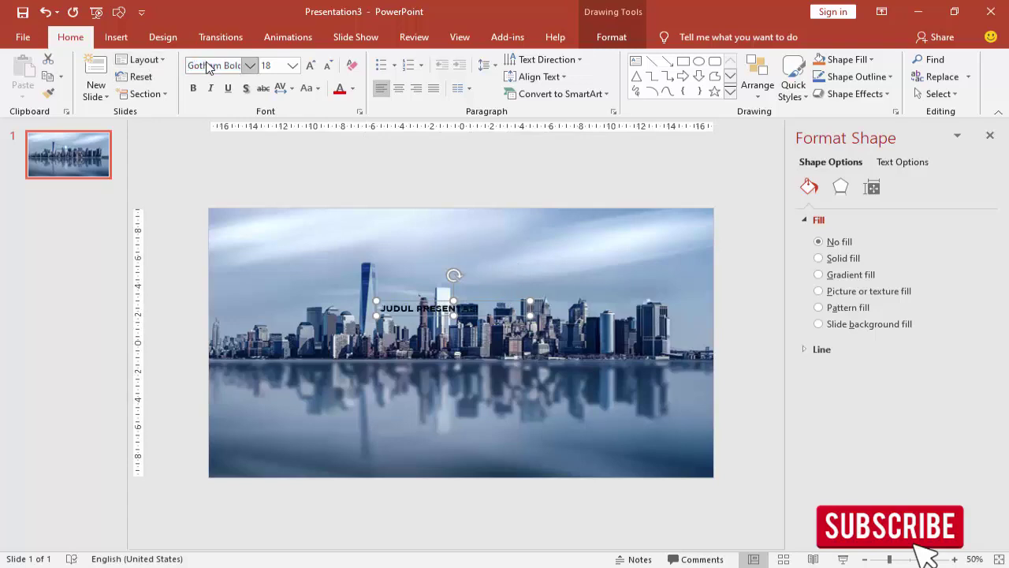
left_click(292, 65)
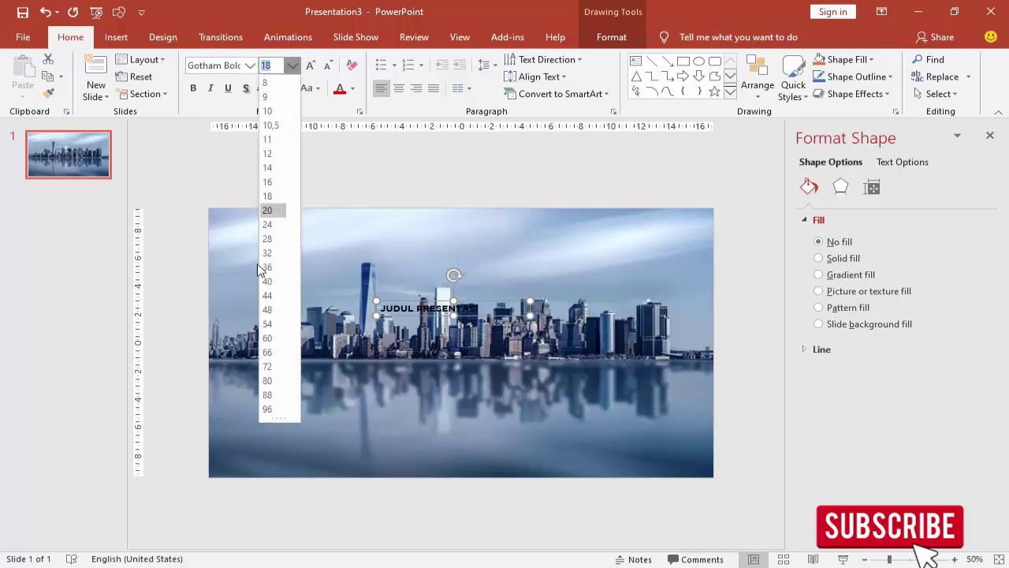
left_click(268, 225)
left_click(352, 88)
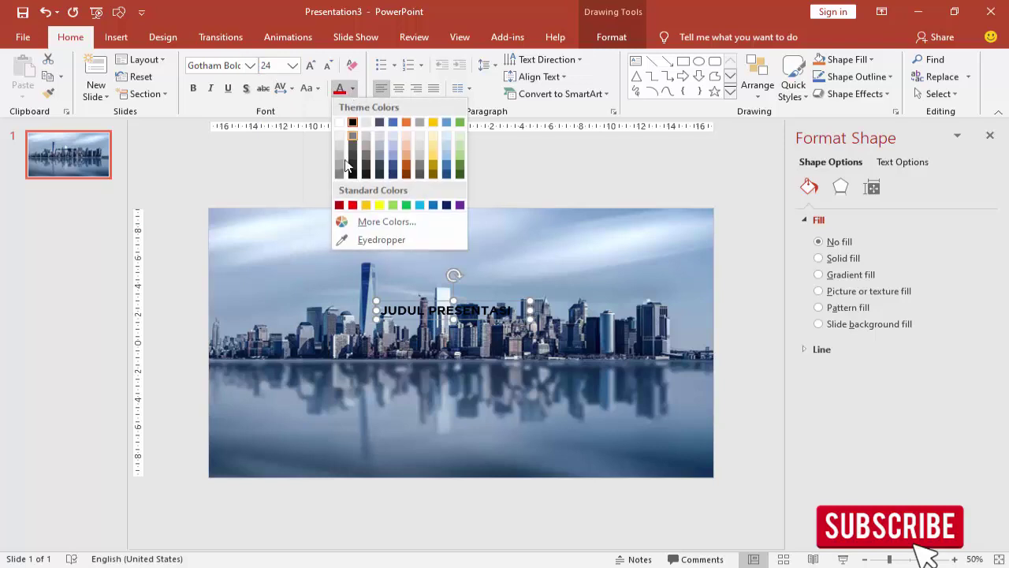
left_click(339, 122)
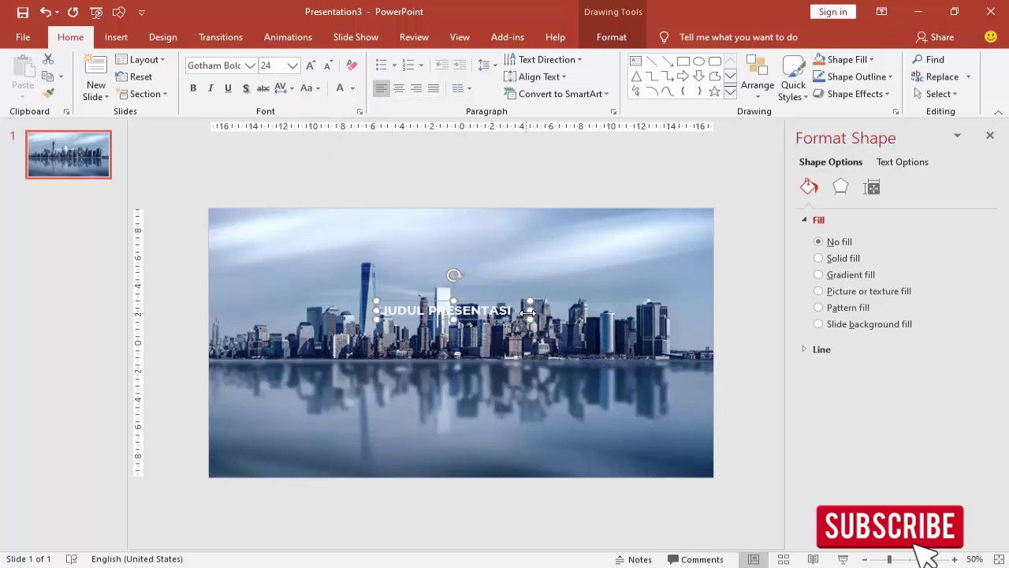
- Widen the title box, give it very loose letter spacing, and centre the text
left_click_drag(527, 313, 518, 309)
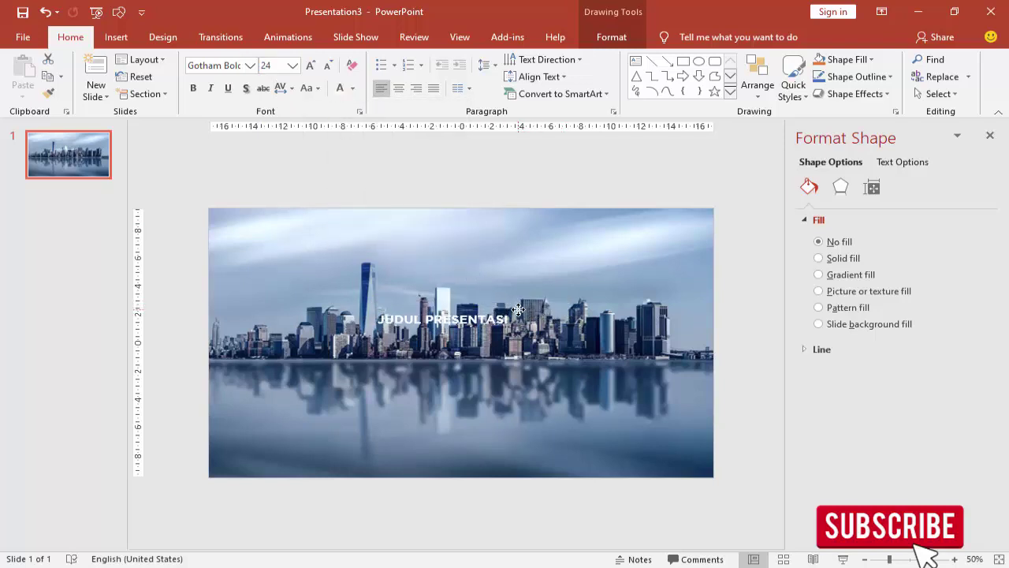
left_click(287, 87)
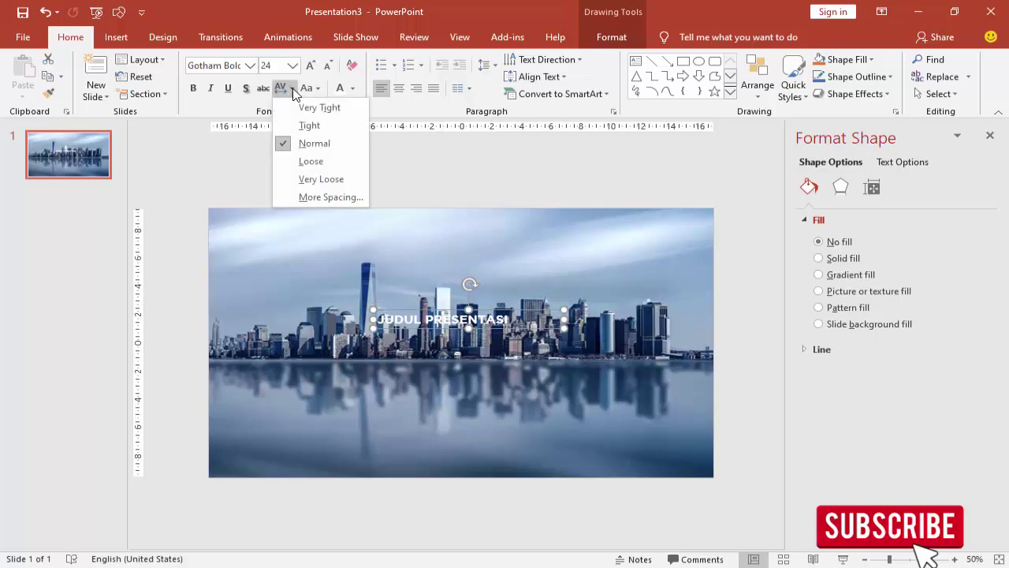
left_click(302, 184)
left_click_drag(416, 314, 419, 315)
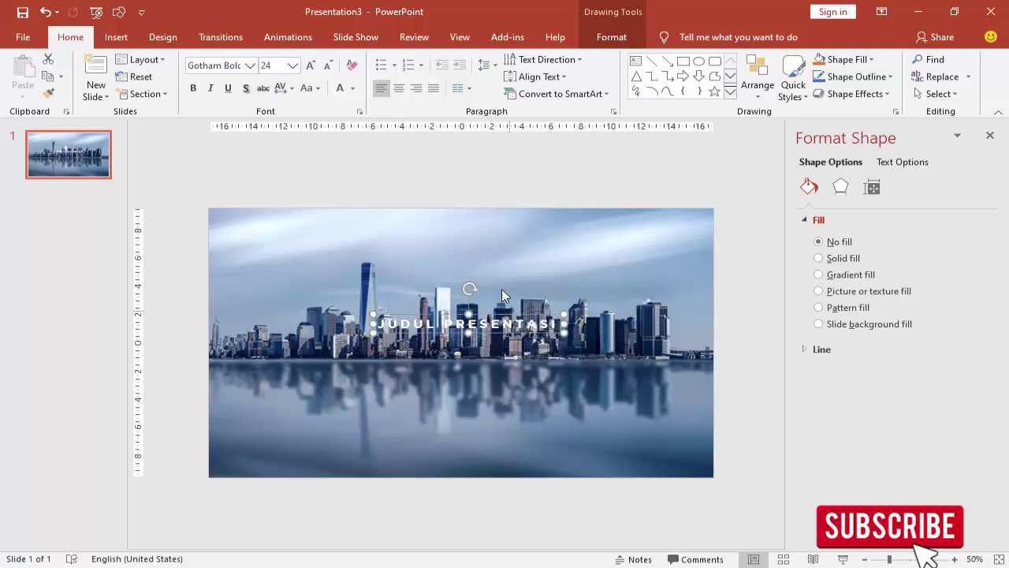
left_click(398, 88)
- Align the title box to the slide's horizontal centre and vertical middle
left_click(607, 37)
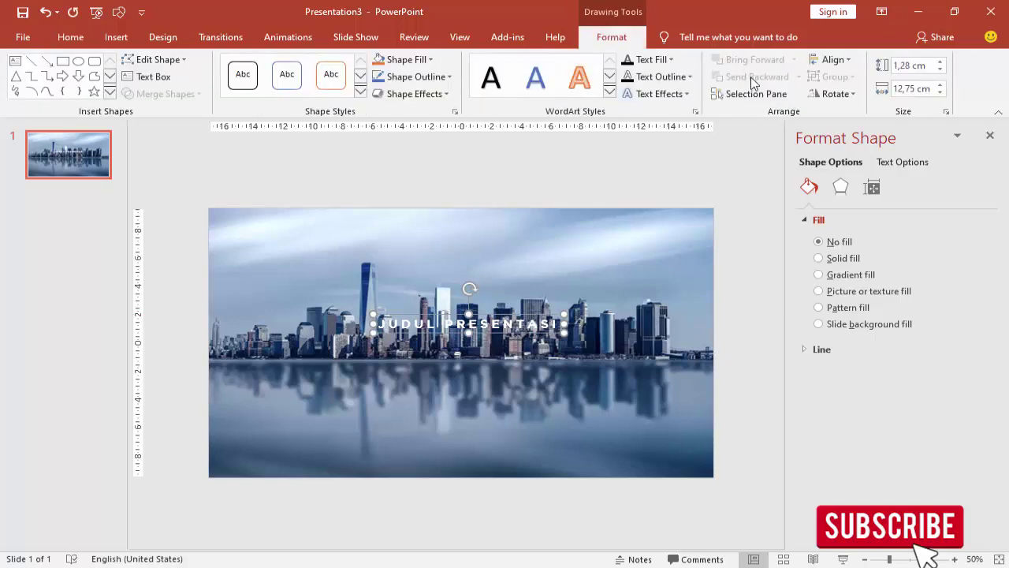
left_click(833, 60)
left_click(827, 95)
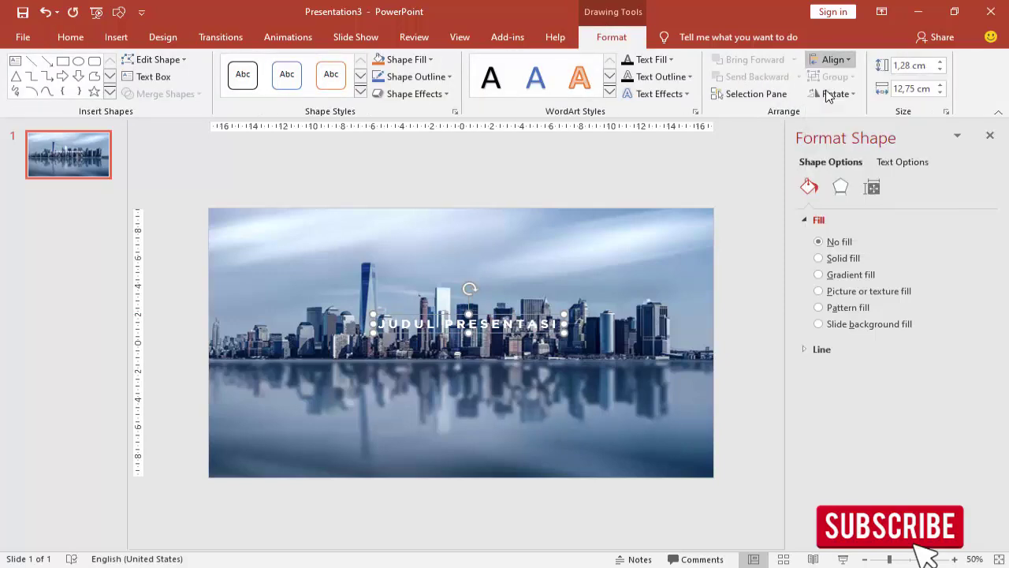
left_click(833, 60)
left_click(836, 156)
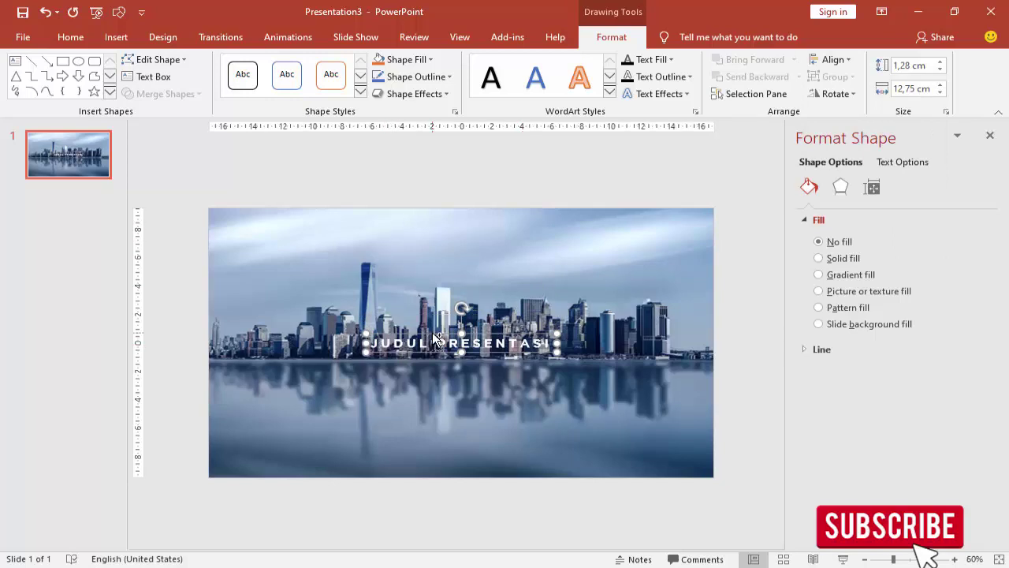
scroll(369, 218, "up", 3, "ctrl")
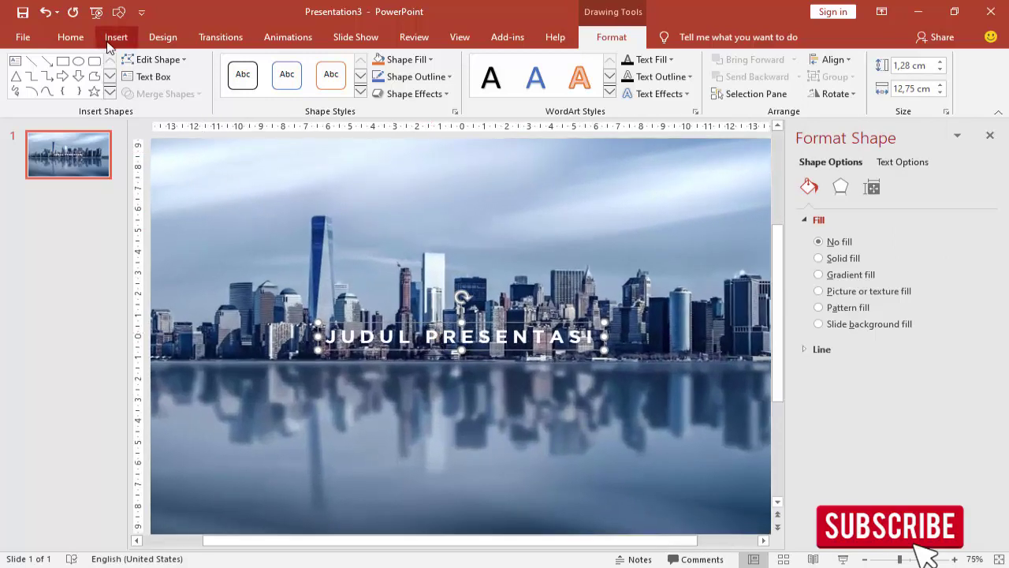
- Draw a rectangle over the JUDUL PRESENTASI title
left_click(116, 37)
left_click(287, 88)
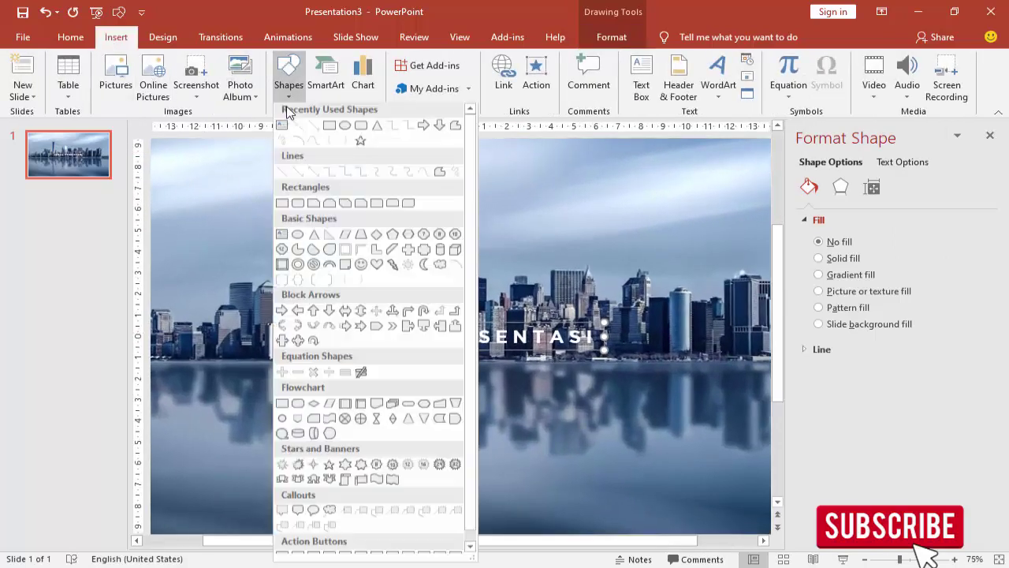
left_click(328, 126)
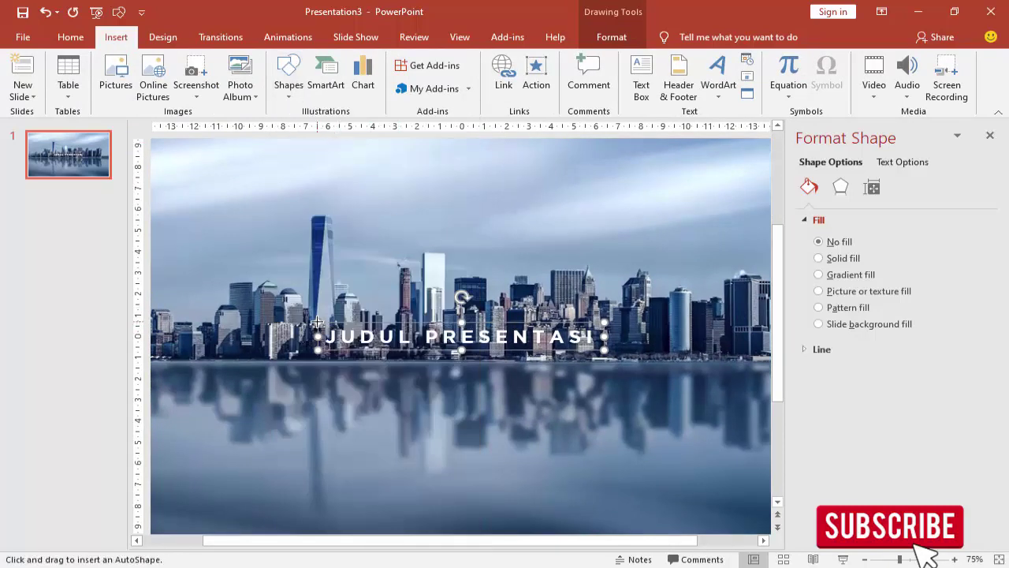
left_click_drag(317, 322, 607, 357)
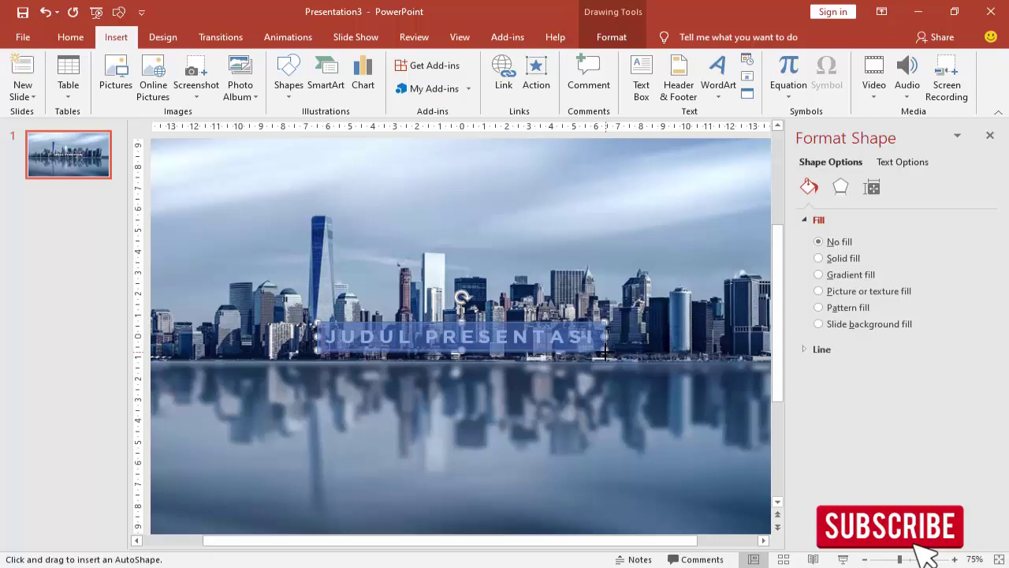
left_click_drag(605, 352, 605, 351)
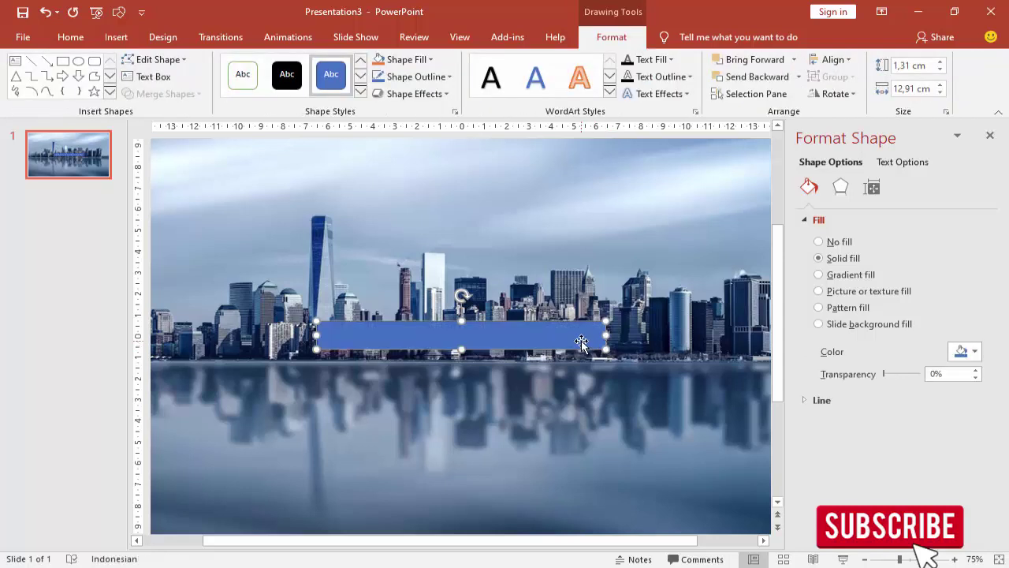
- Remove the rectangle's outline, fill it white, and move it just below the title
left_click(806, 399)
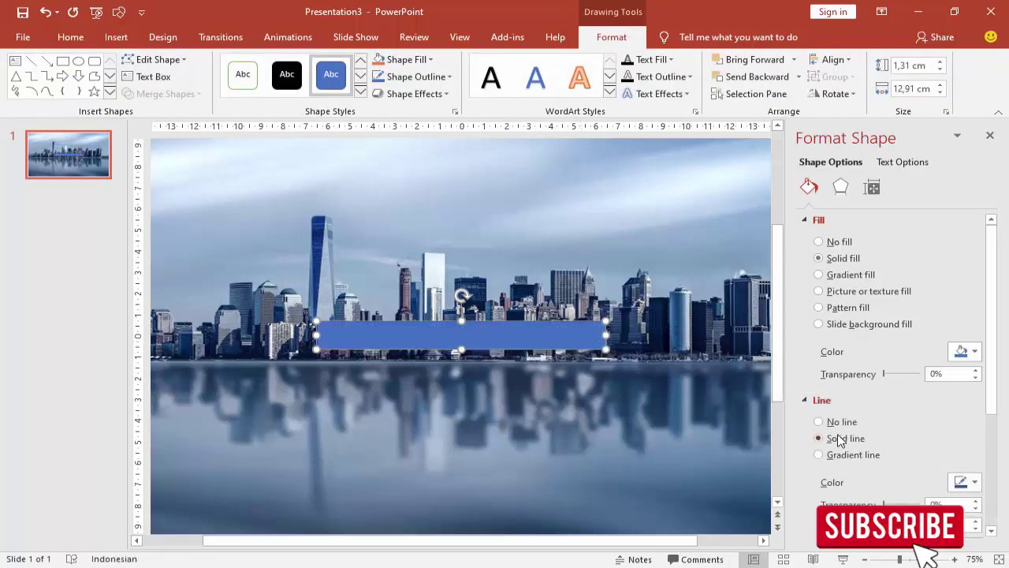
left_click(839, 422)
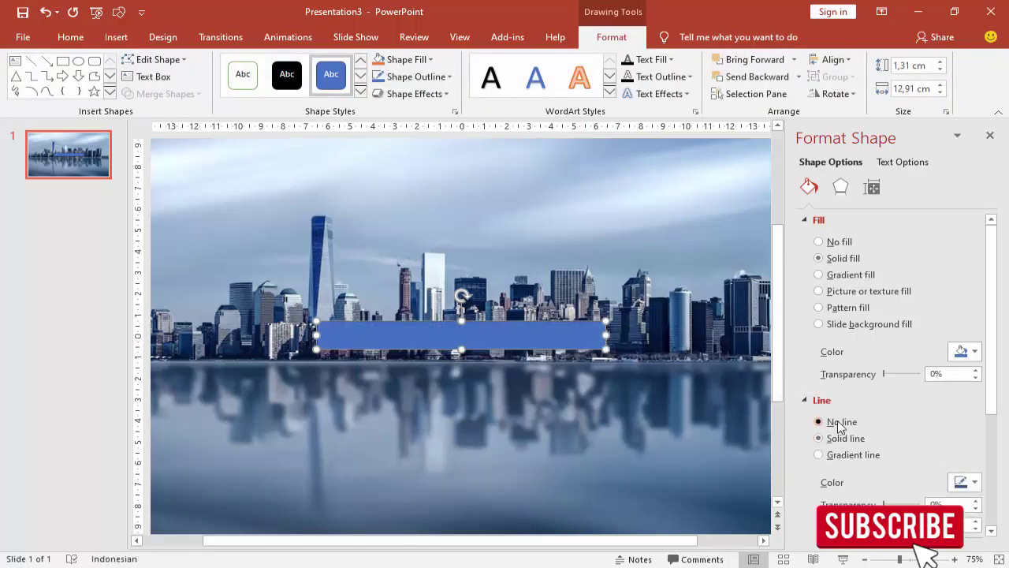
left_click(956, 354)
left_click(878, 384)
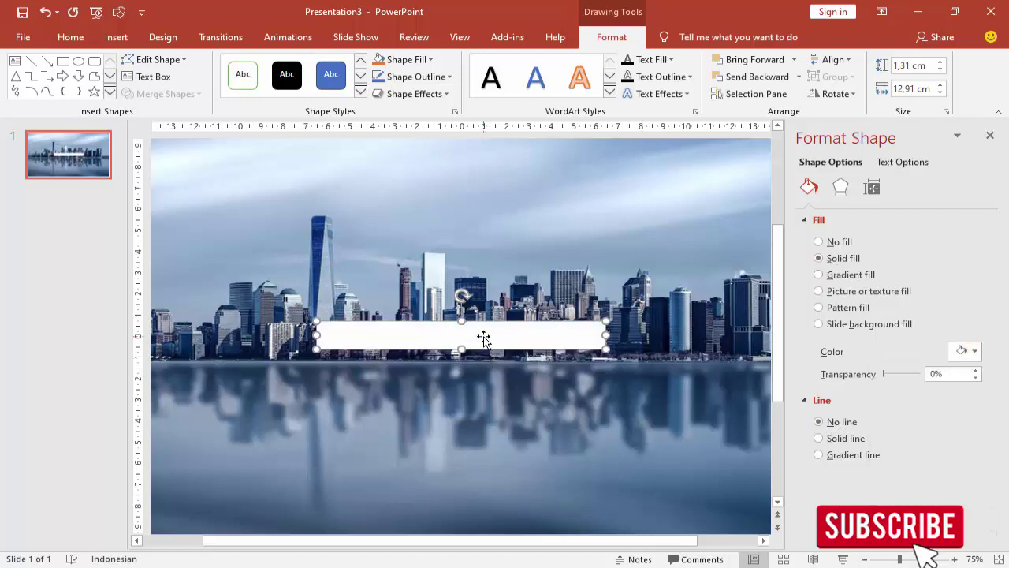
left_click_drag(484, 338, 484, 365)
left_click(493, 337)
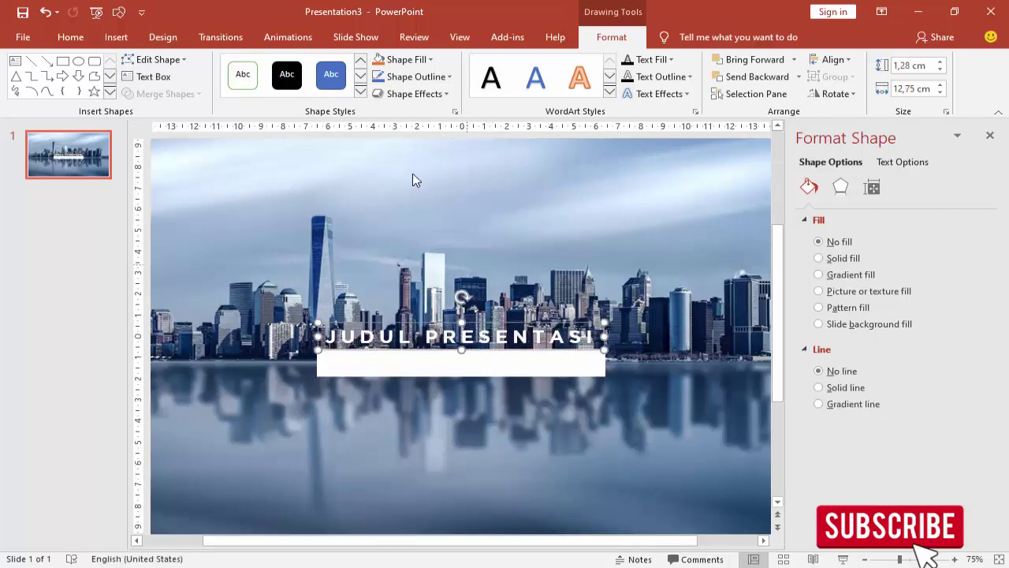
- Change the JUDUL PRESENTASI text colour to cyan from the More Colors picker
left_click(70, 37)
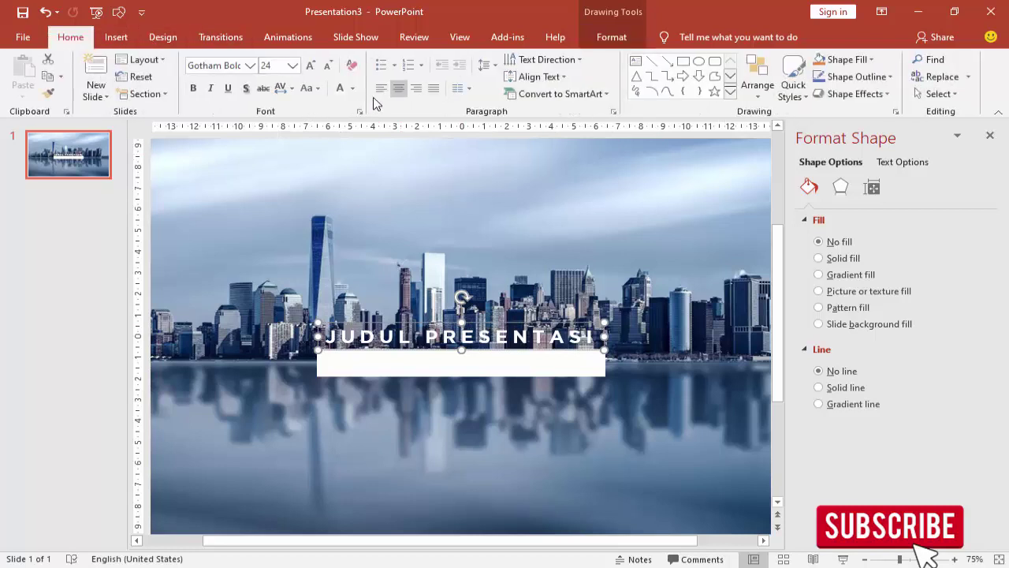
left_click(352, 88)
left_click(369, 220)
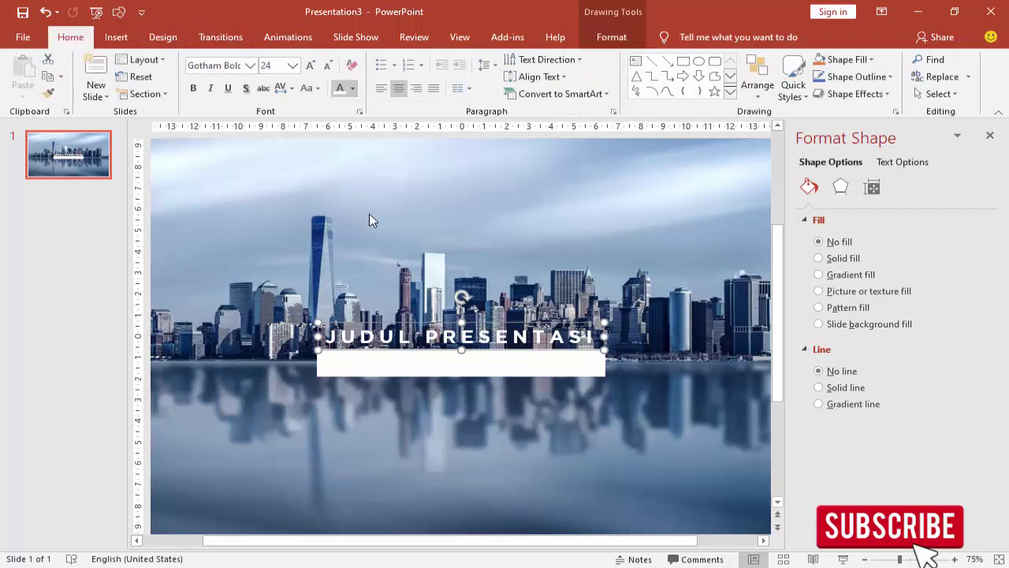
left_click(450, 228)
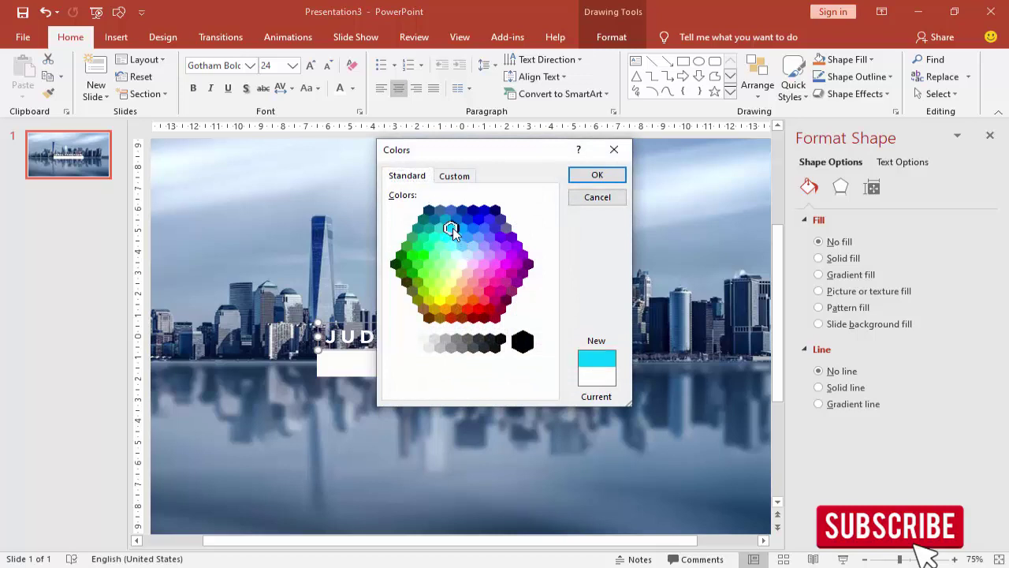
left_click(587, 176)
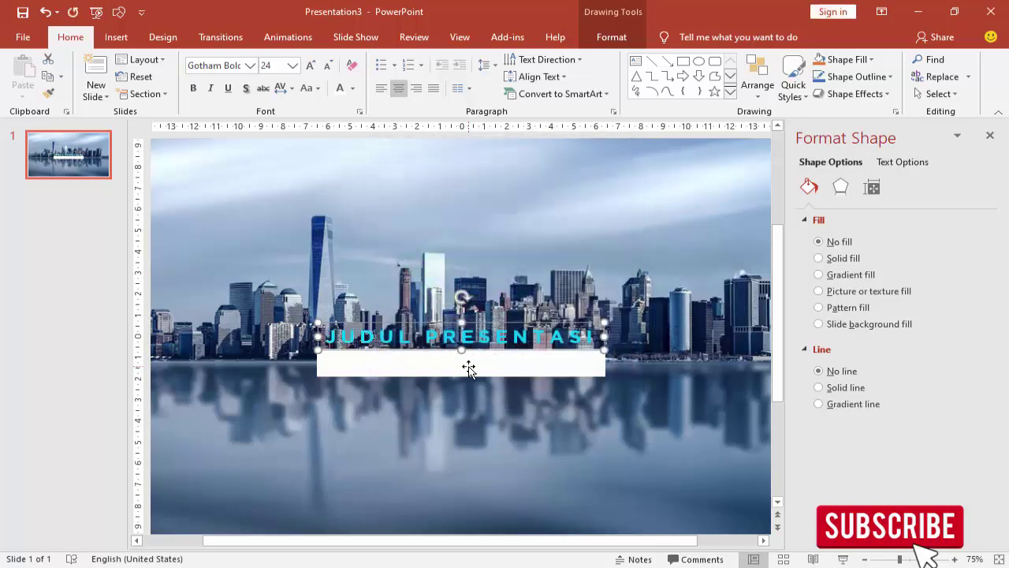
left_click(469, 368)
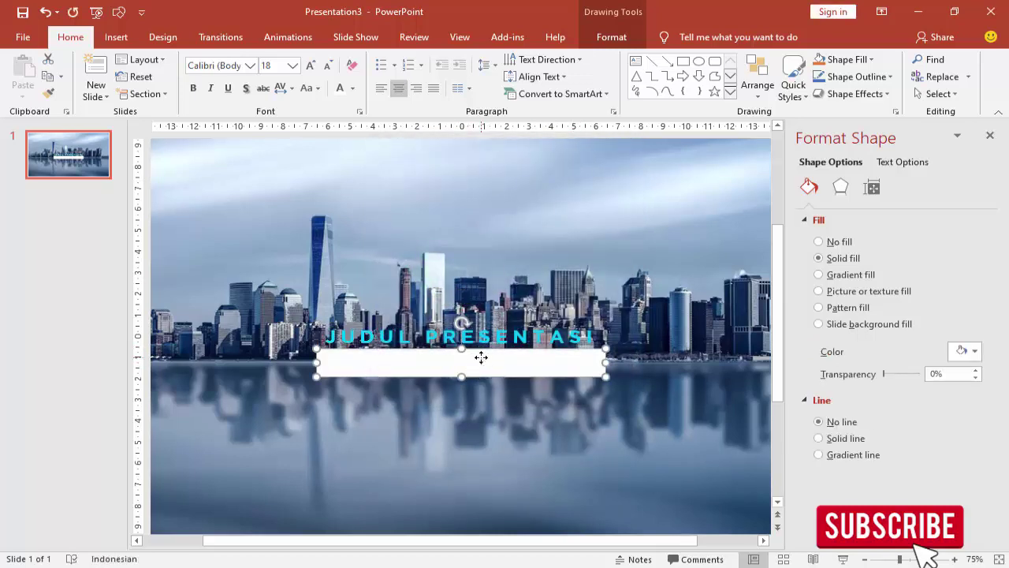
- Send the white rectangle to back and move it up behind the cyan title
right_click(481, 357)
left_click(523, 197)
left_click_drag(520, 364, 520, 336)
scroll(520, 337, "down", 1)
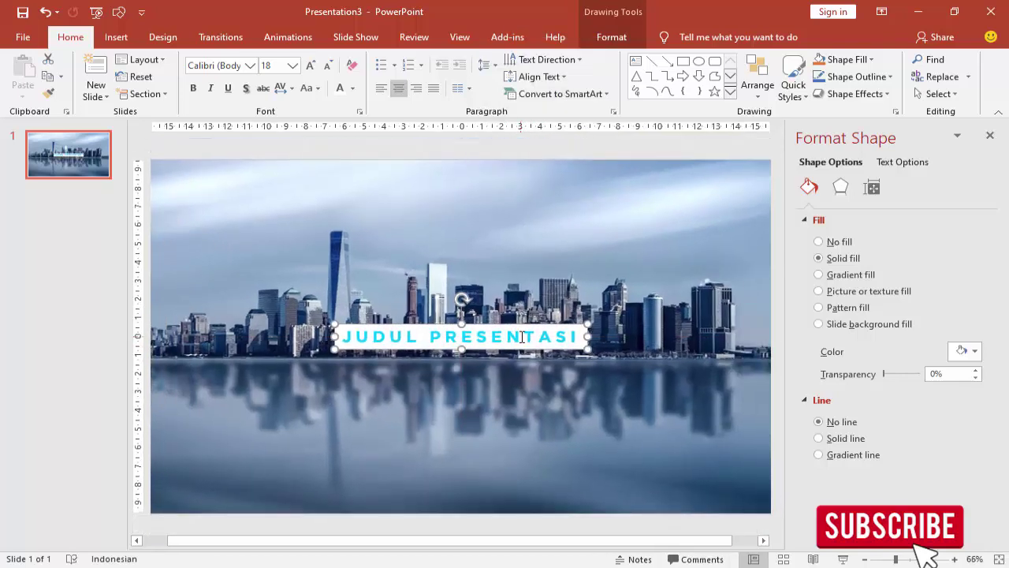
scroll(521, 337, "down", 1)
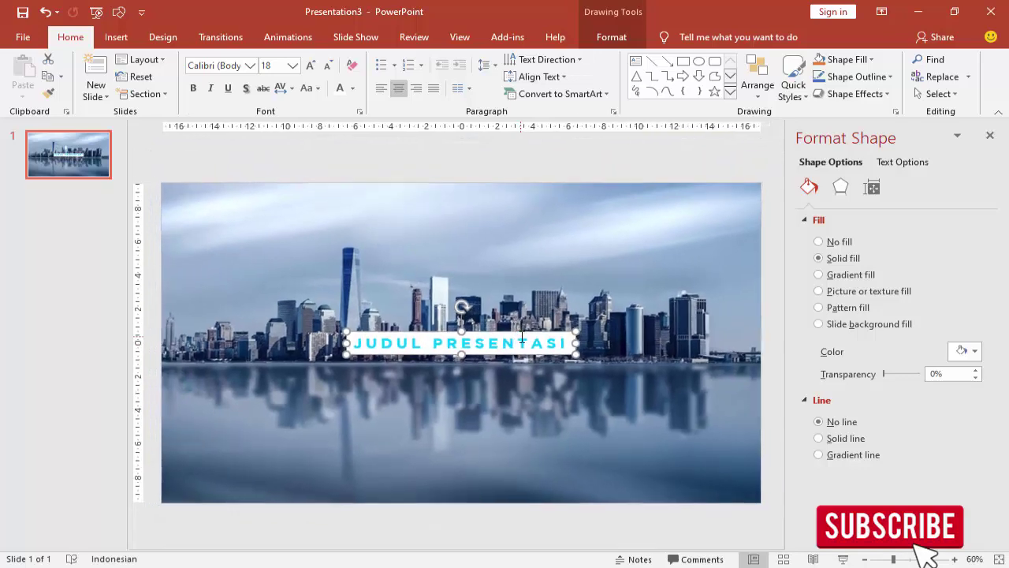
left_click(507, 162)
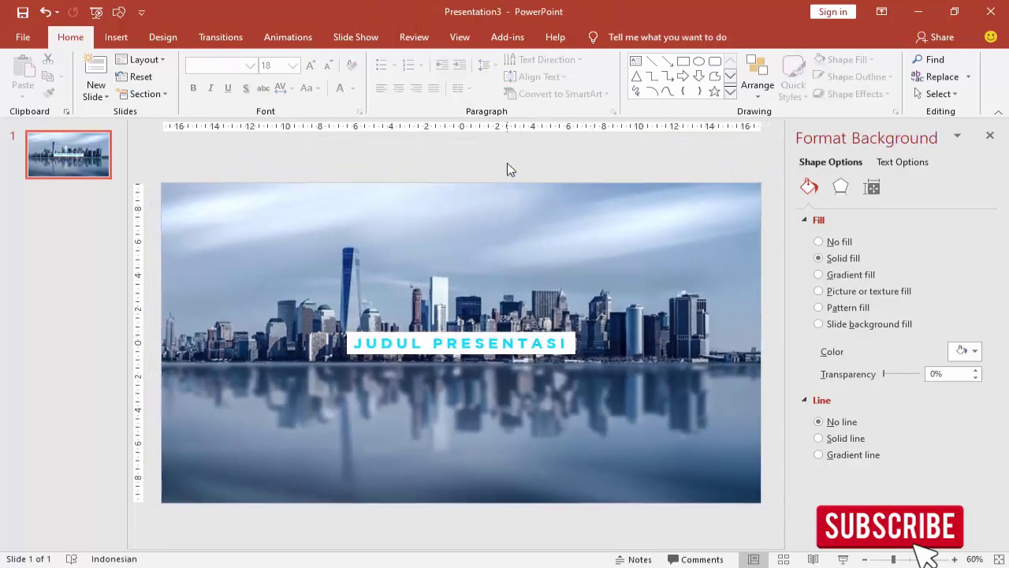
- Draw a rectangle on the slide's left side, beside the title
left_click(116, 37)
left_click(289, 88)
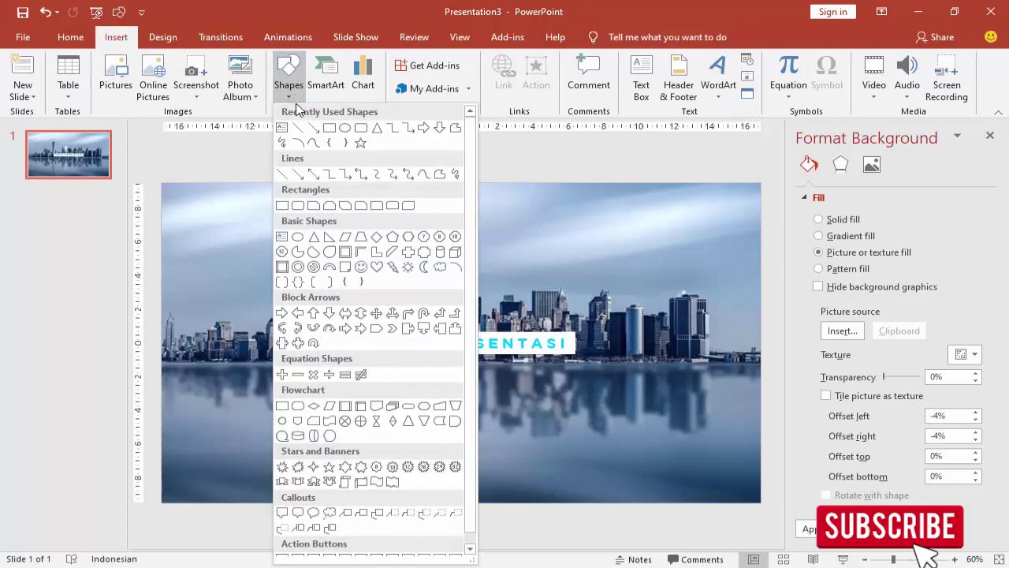
left_click(330, 128)
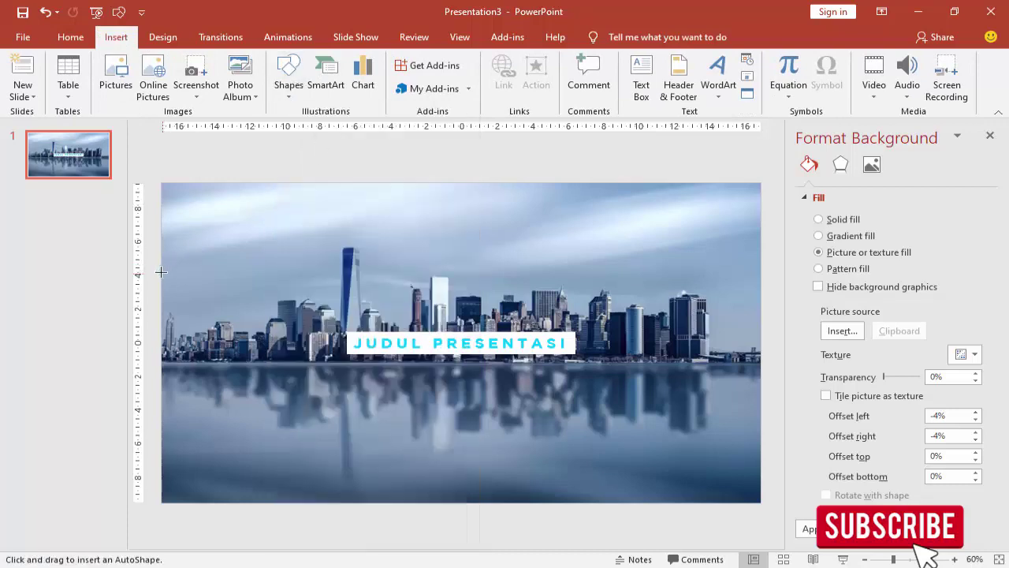
left_click_drag(161, 272, 344, 424)
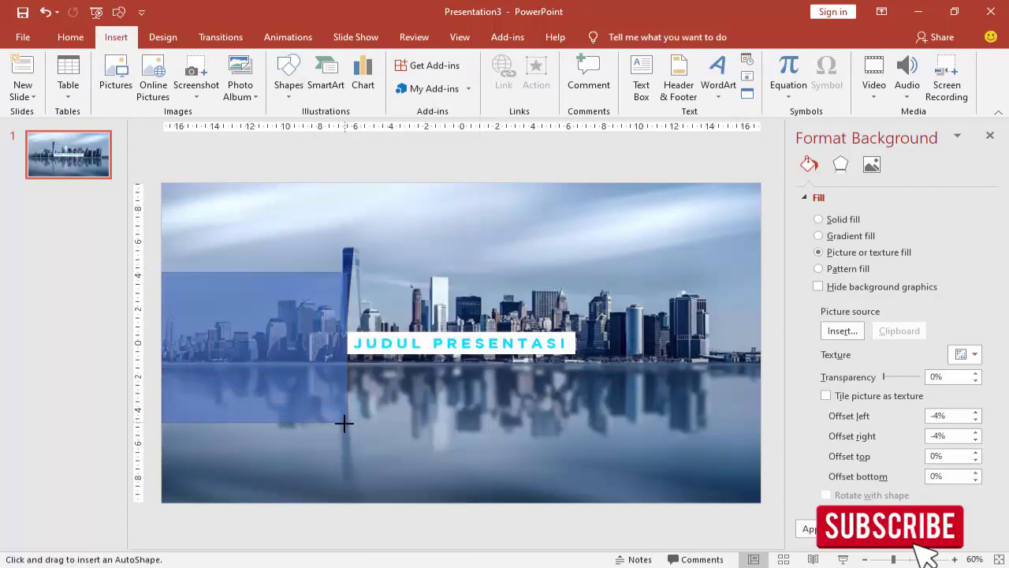
left_click_drag(344, 424, 347, 430)
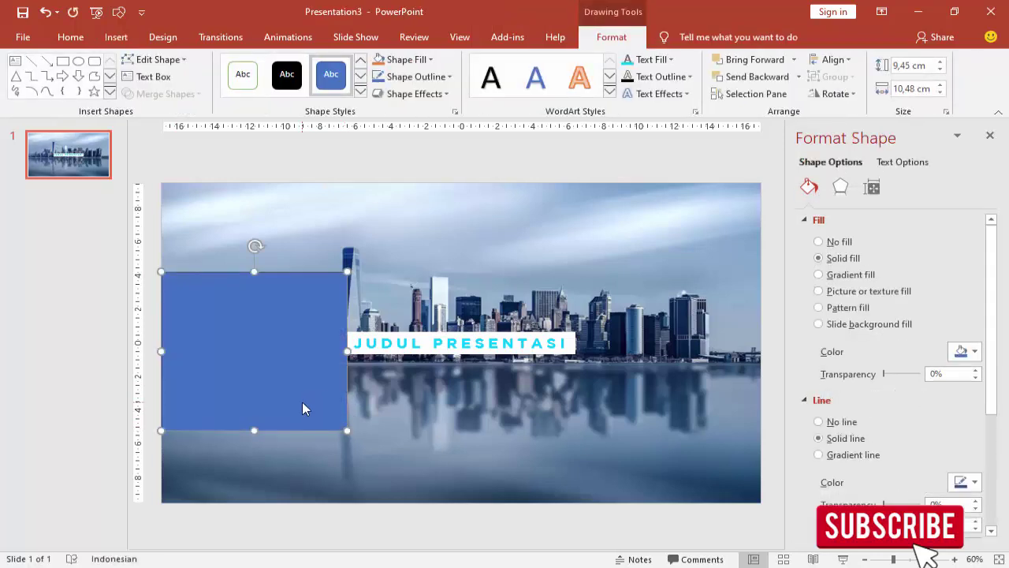
- Copy the rectangle to the right of the title and remove both rectangles' outlines
left_click_drag(303, 402, 311, 410)
left_click_drag(663, 365, 678, 356)
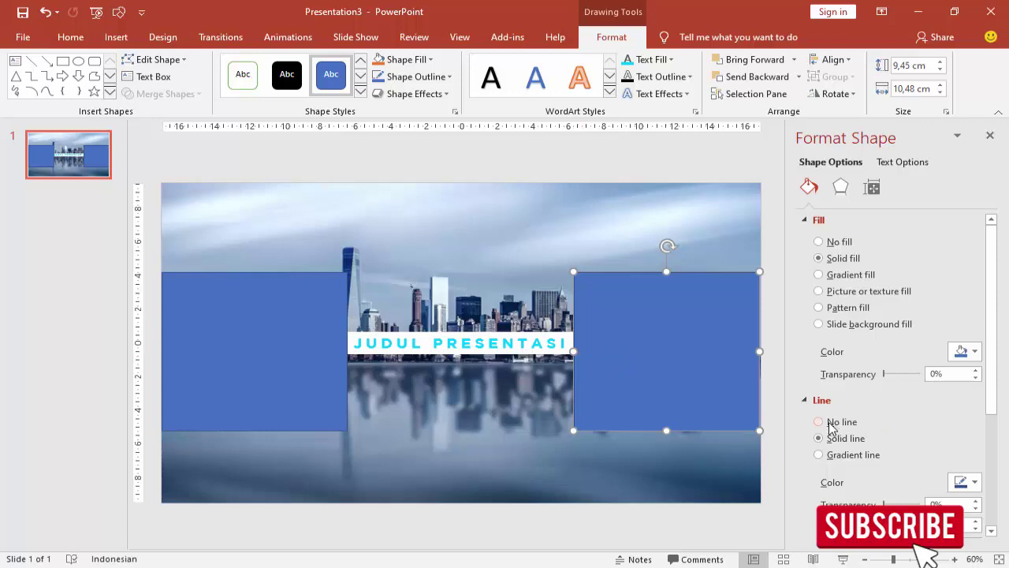
left_click(221, 315)
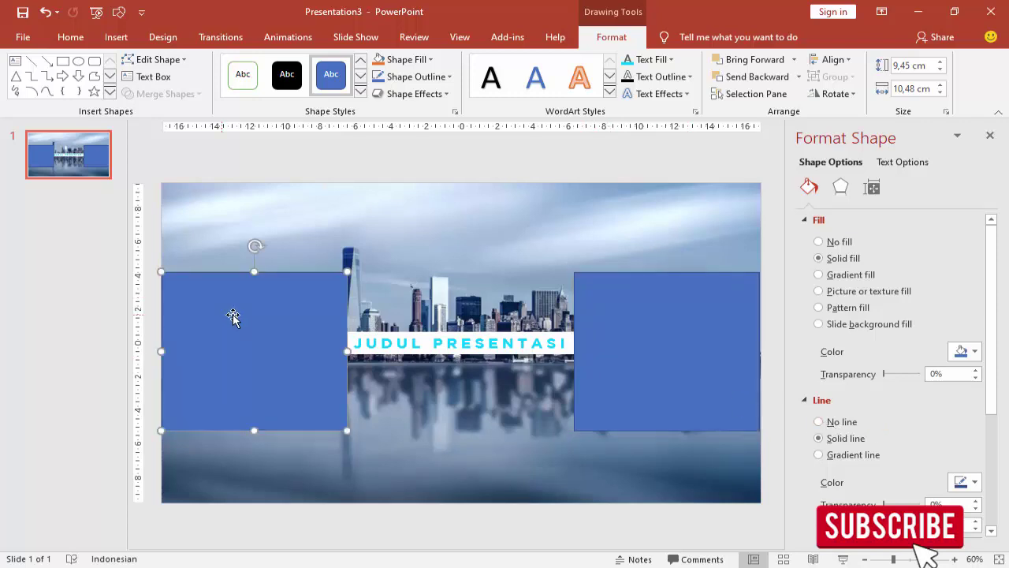
left_click(845, 425)
left_click(671, 356)
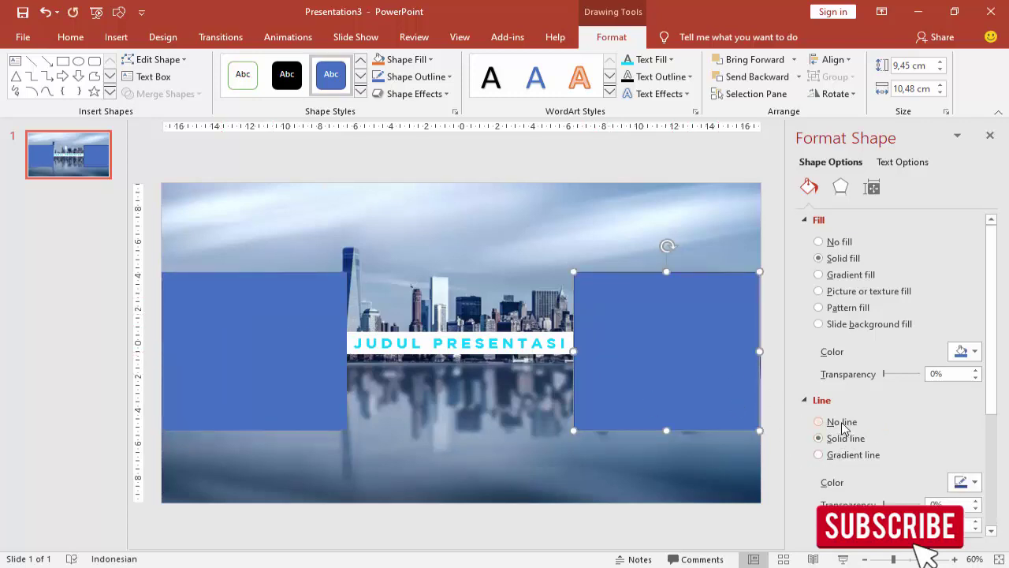
left_click(840, 423)
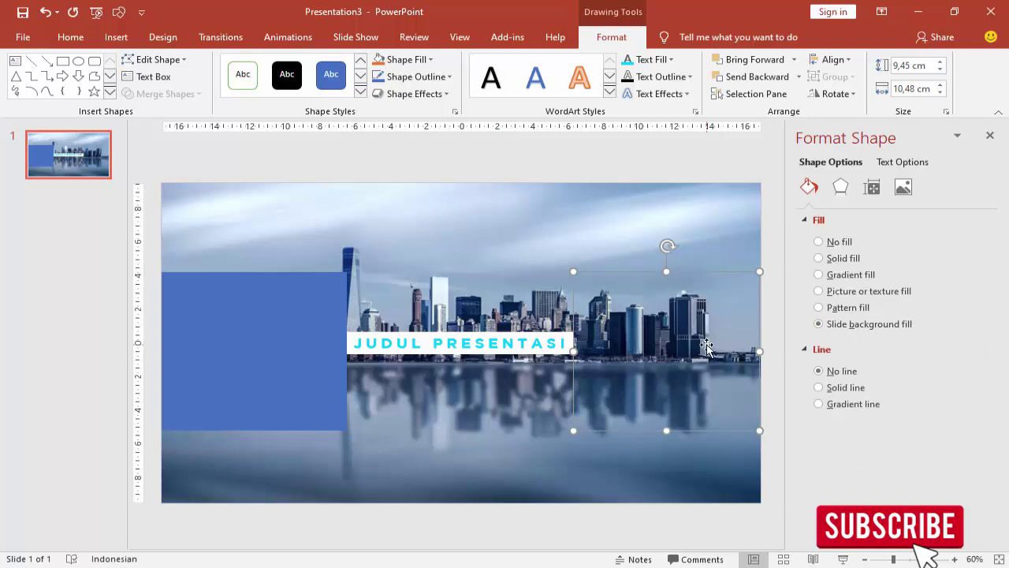
- Undo the right rectangle's background fill and centre the title text box on the slide
key("ctrl+z")
left_click(541, 344)
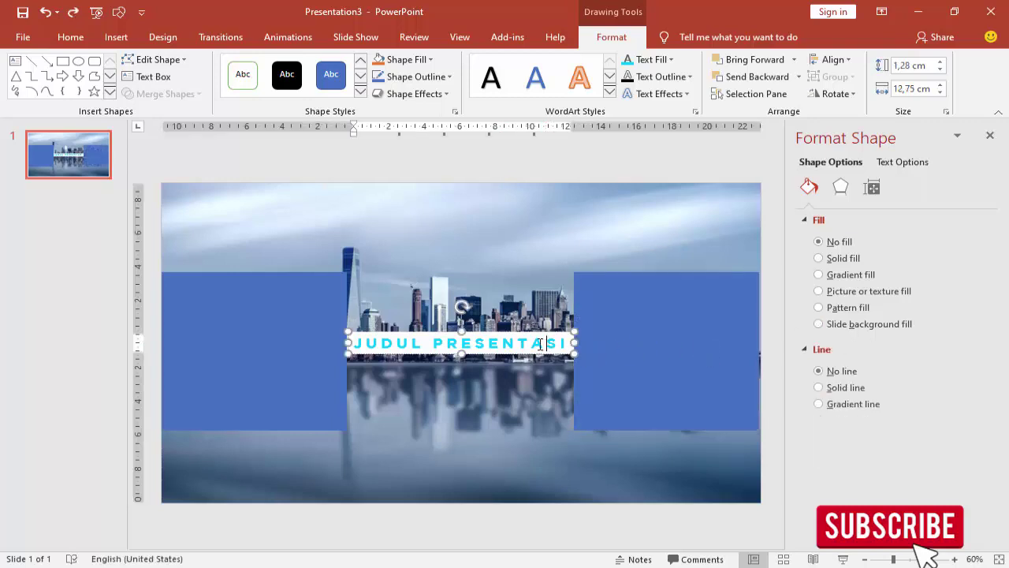
key("Escape")
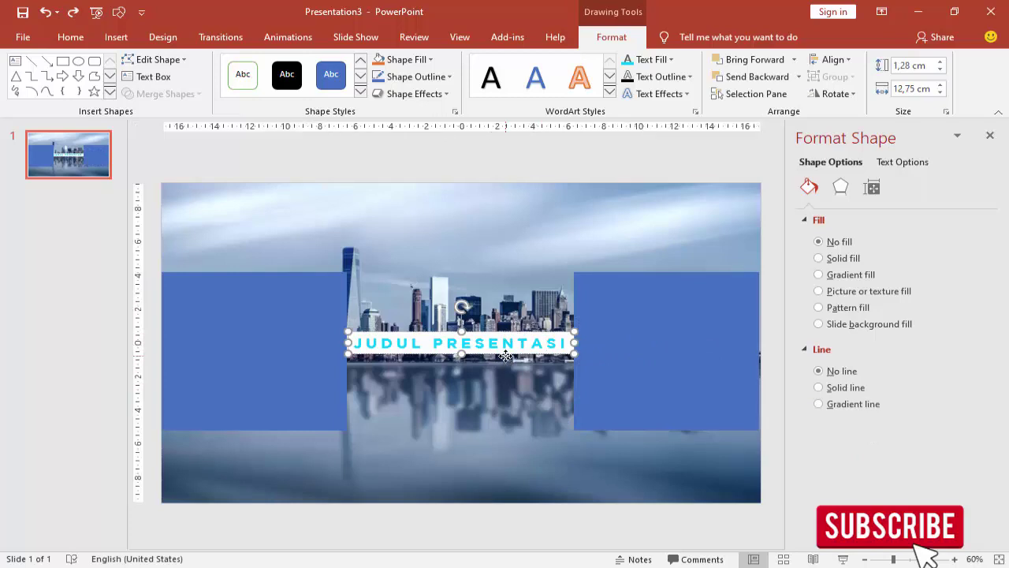
left_click(991, 138)
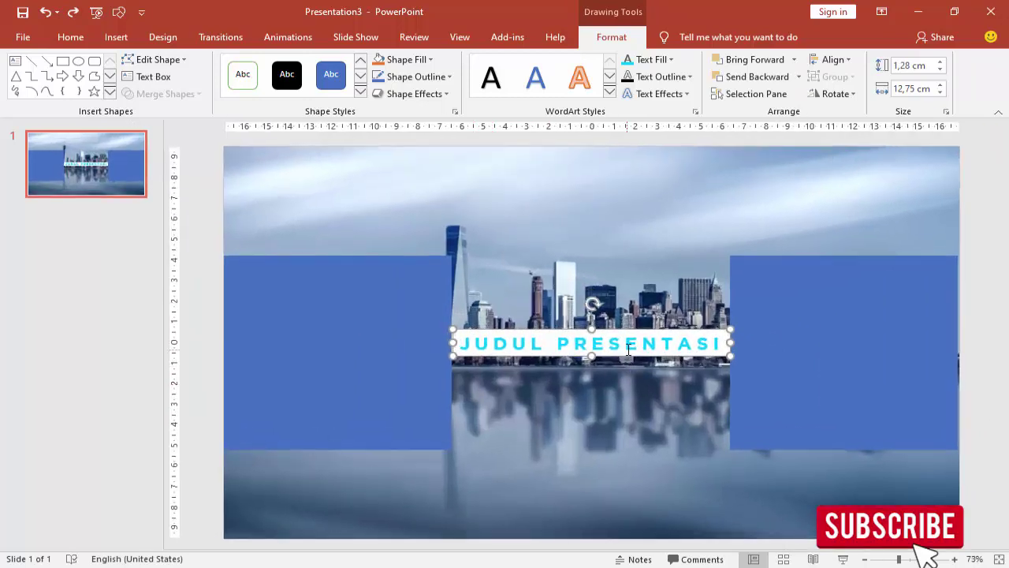
left_click(609, 345)
left_click_drag(604, 361, 605, 362)
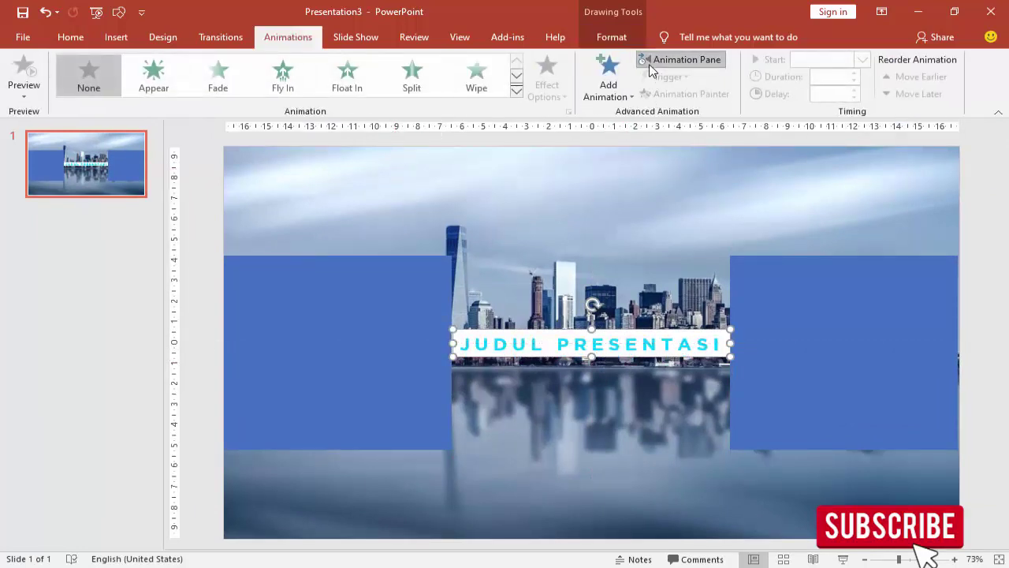
- Give the title a Fly In animation from the right lasting 0.75 seconds
left_click(649, 62)
left_click(608, 83)
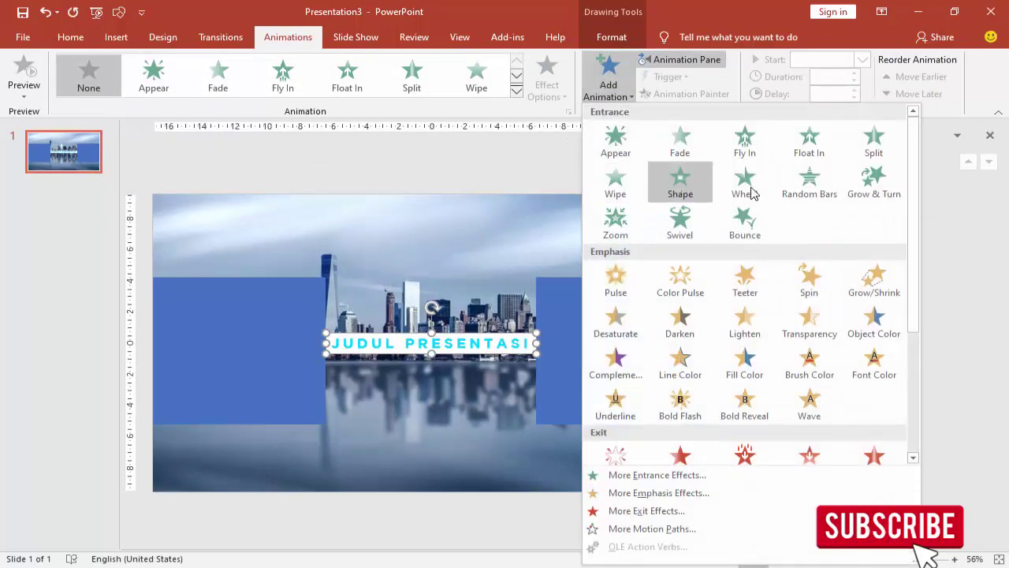
left_click(746, 142)
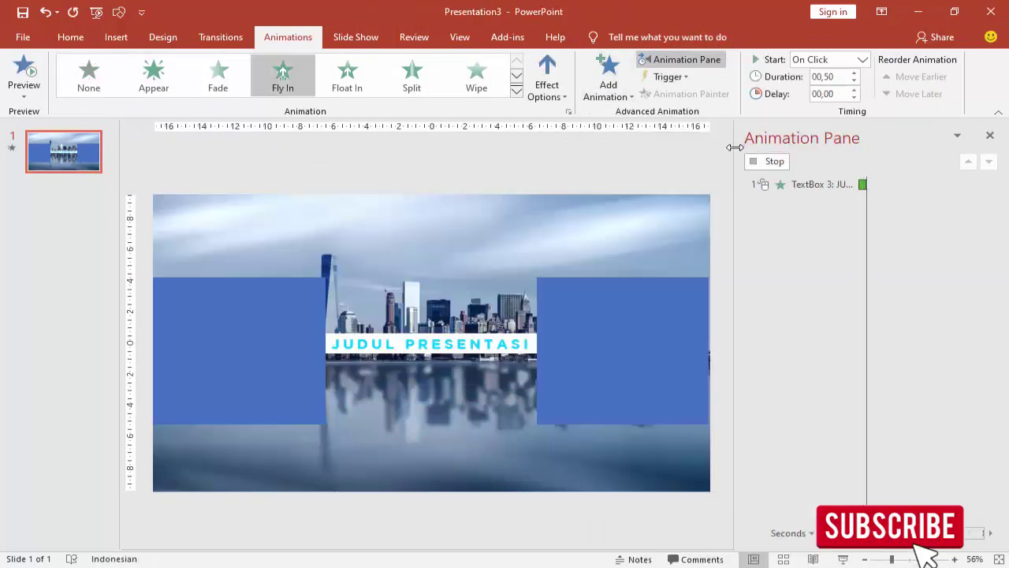
left_click(552, 70)
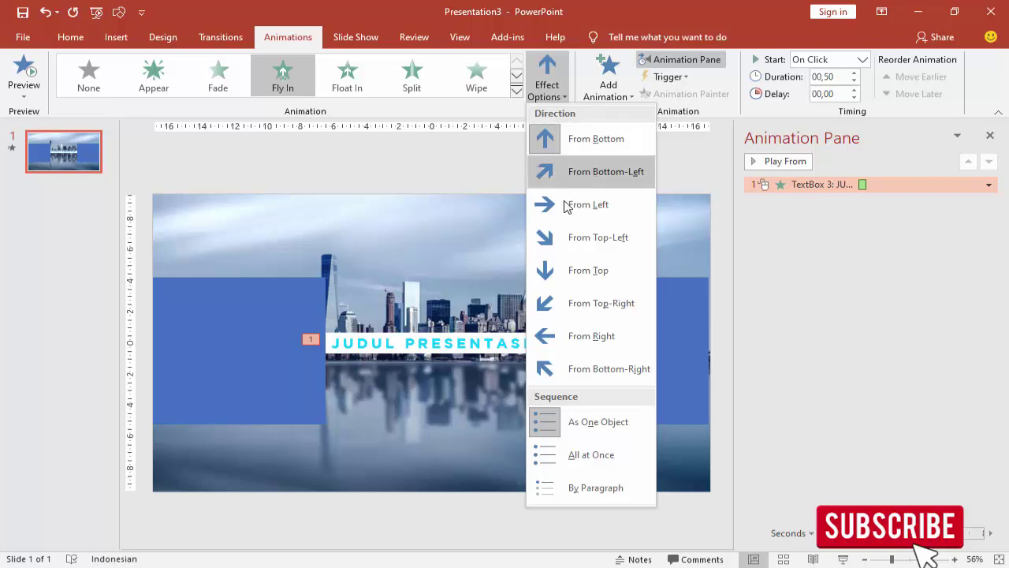
left_click(580, 336)
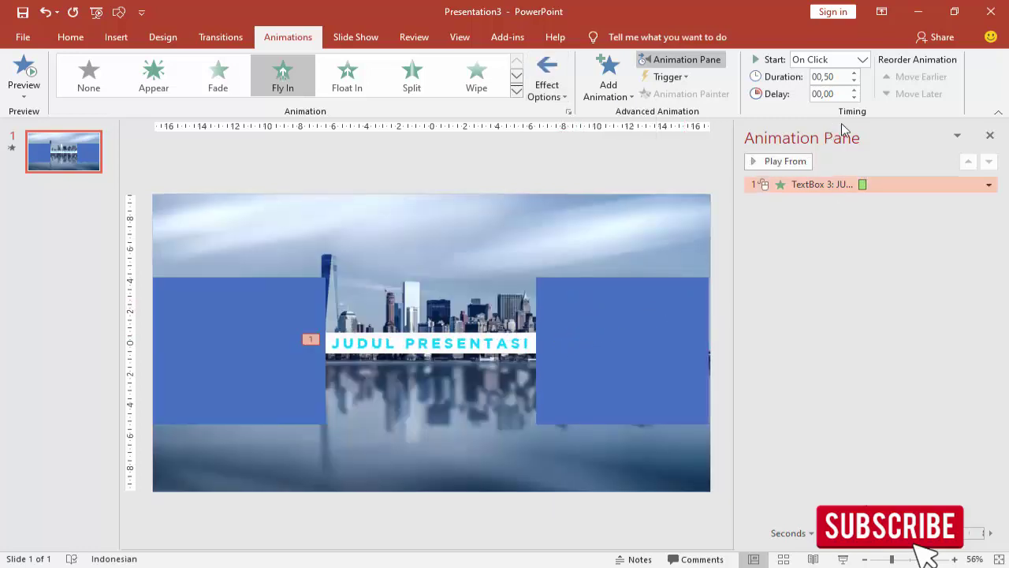
left_click(854, 72)
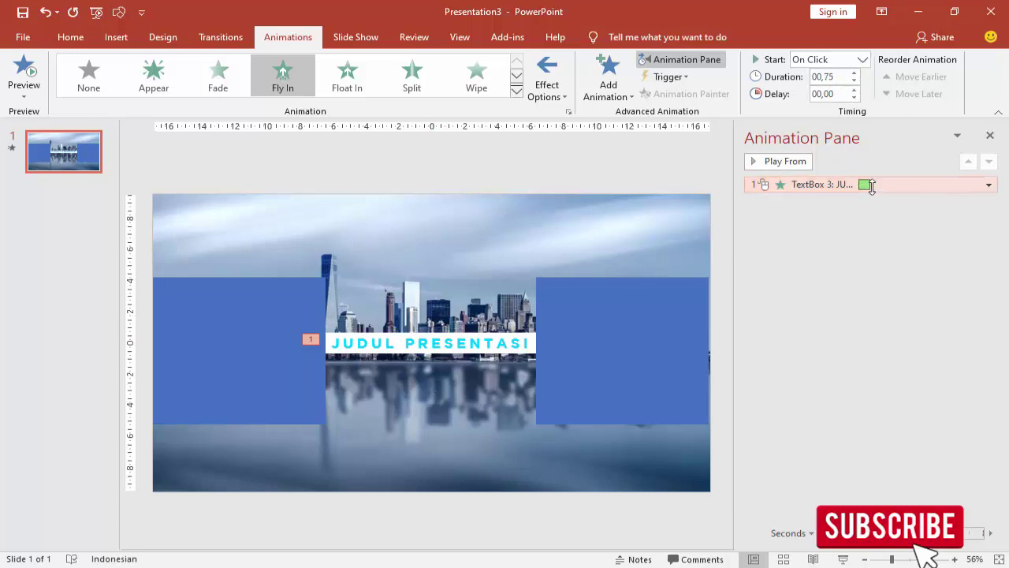
- Add a 0.75-second smooth end to the title's fly-in effect
right_click(868, 186)
left_click(875, 254)
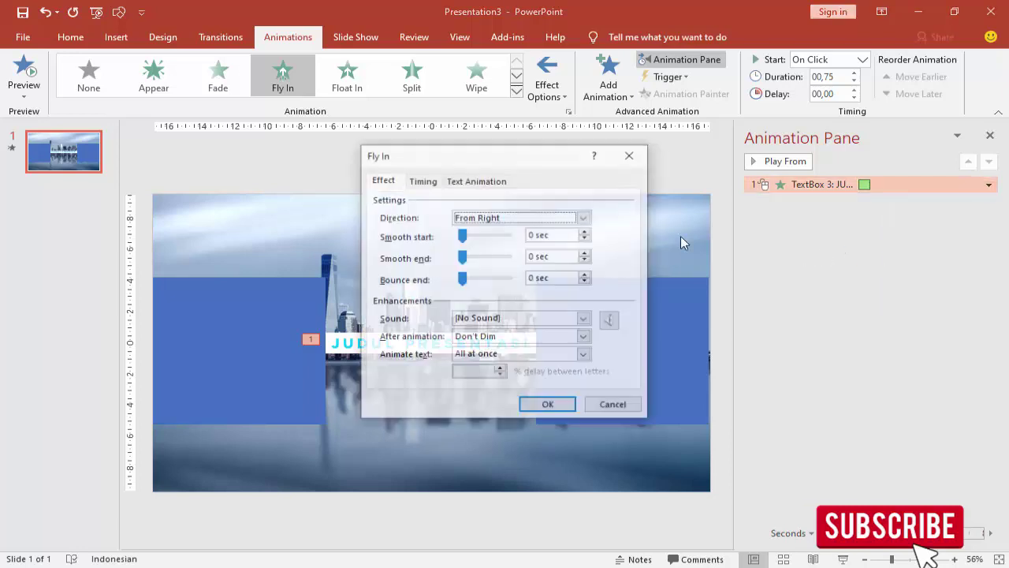
left_click_drag(463, 258, 513, 257)
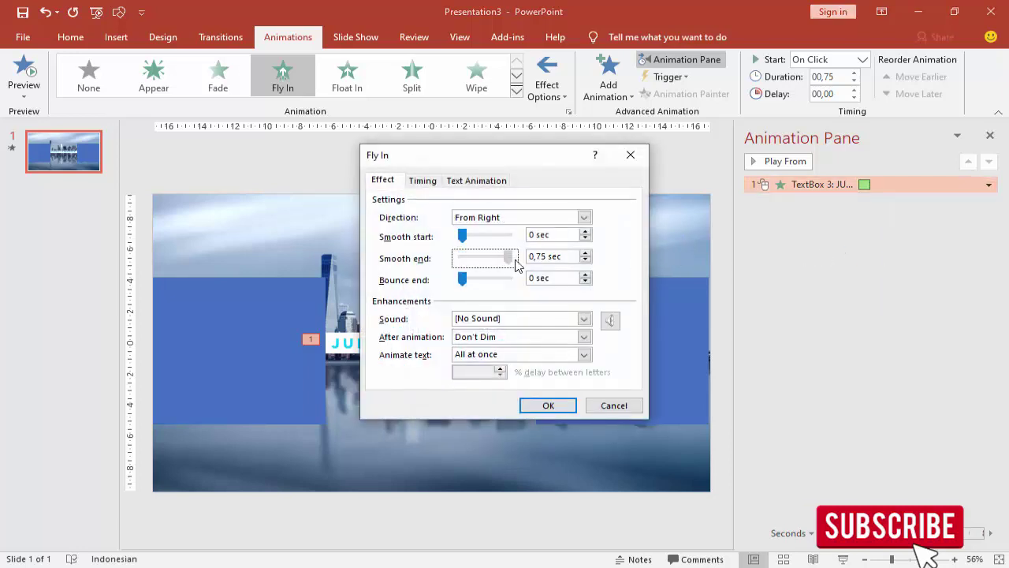
left_click(548, 405)
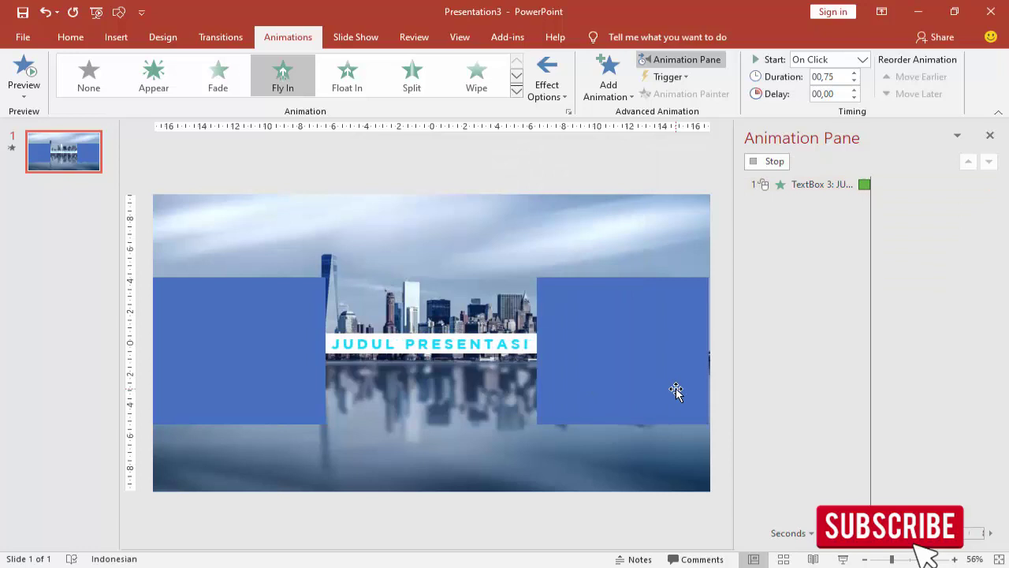
- Give the white title bar a Fly In entrance from the left
left_click(396, 339)
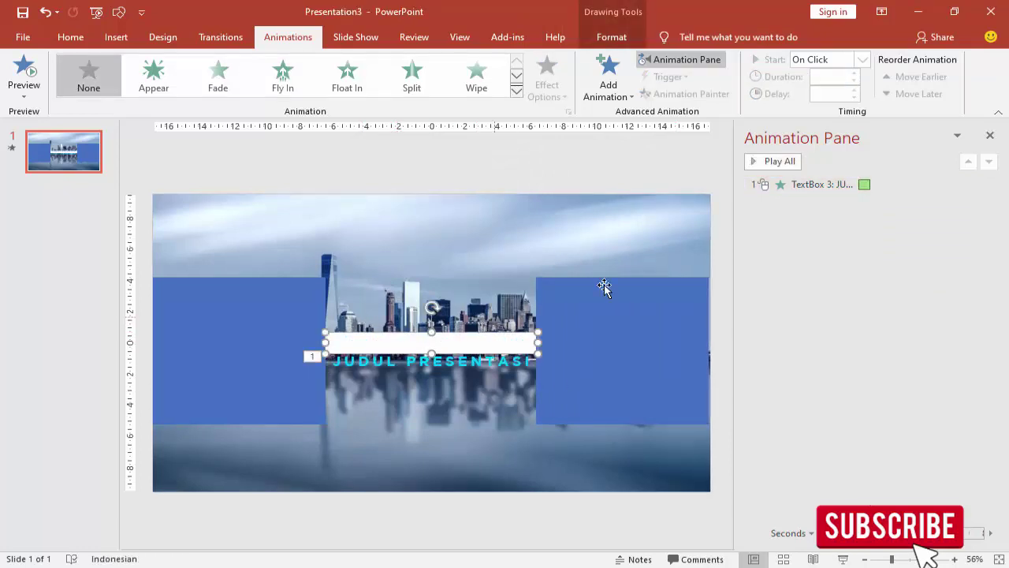
left_click(608, 83)
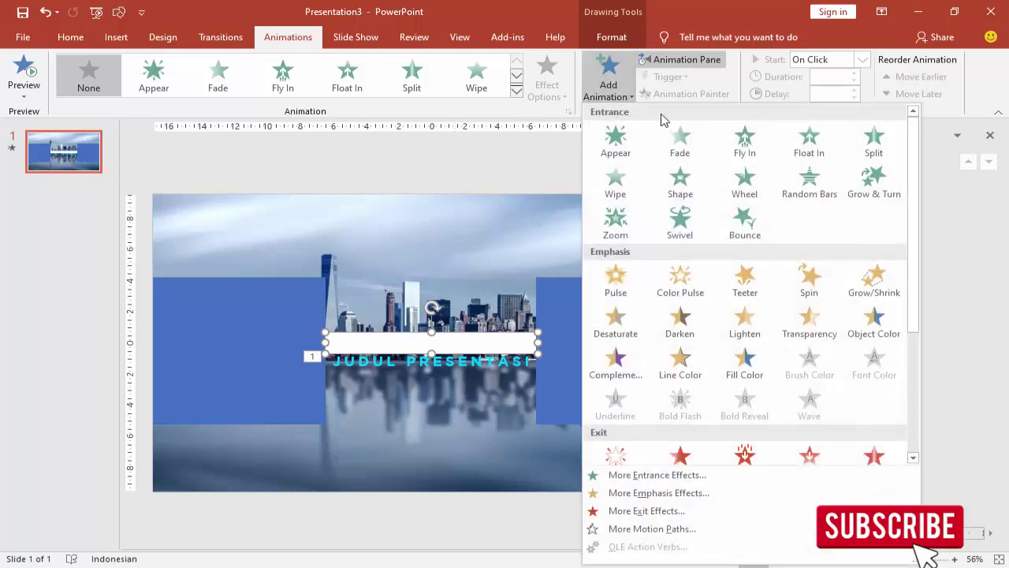
left_click(749, 148)
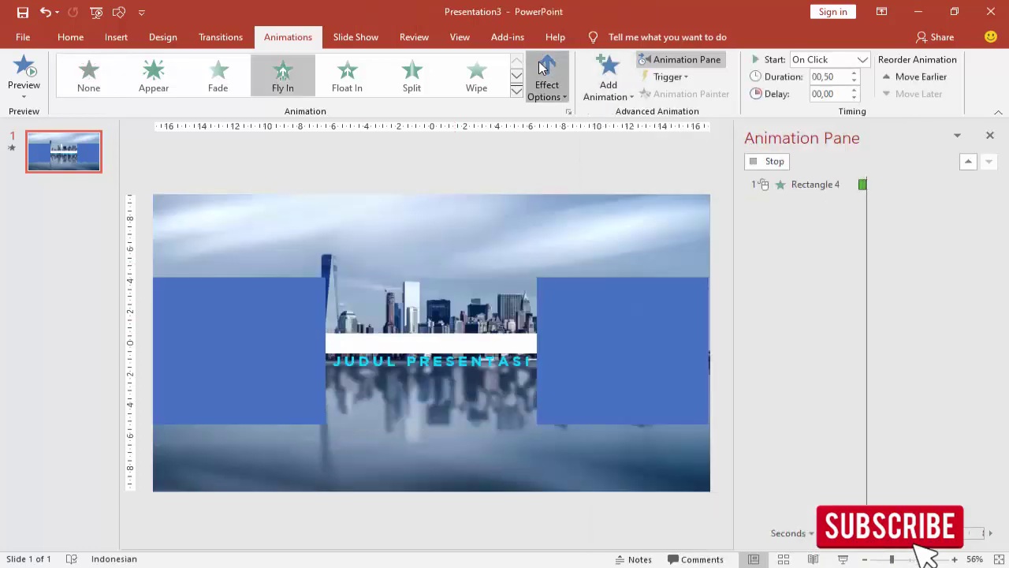
left_click(547, 86)
left_click(578, 206)
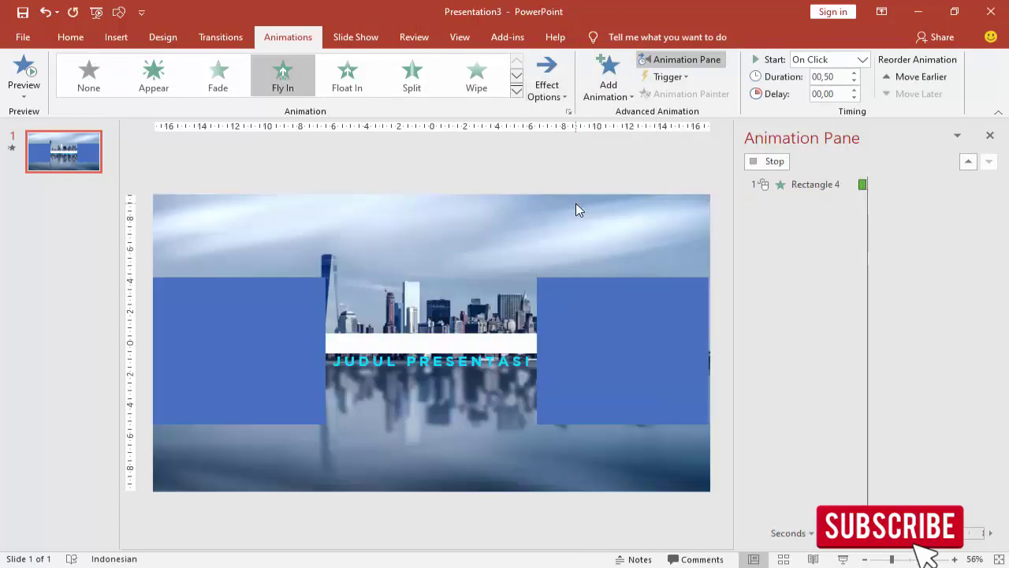
left_click(863, 59)
left_click(839, 90)
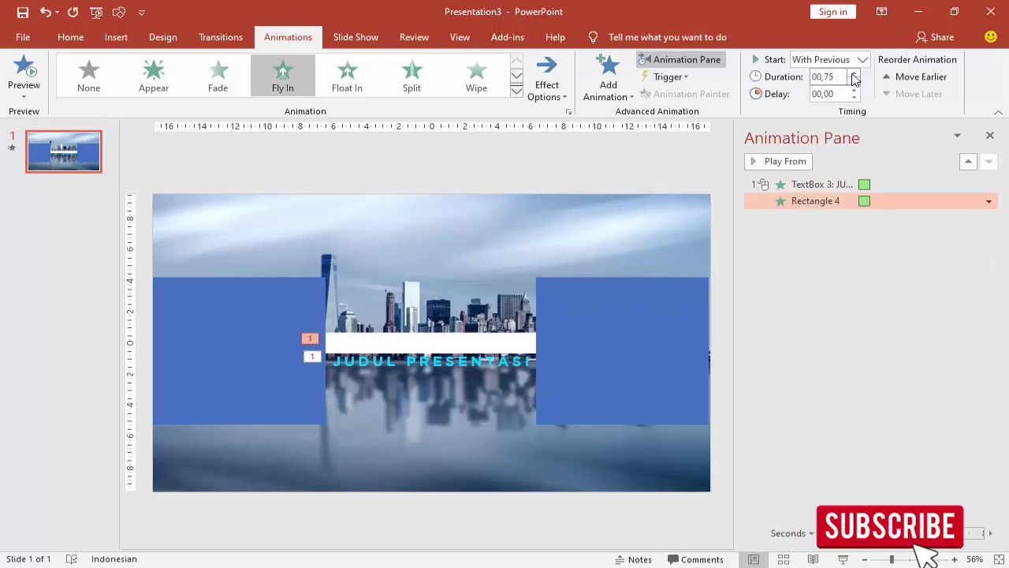
- Raise Smooth end on the white bar's fly-in in its Effect Options
right_click(887, 205)
left_click(908, 271)
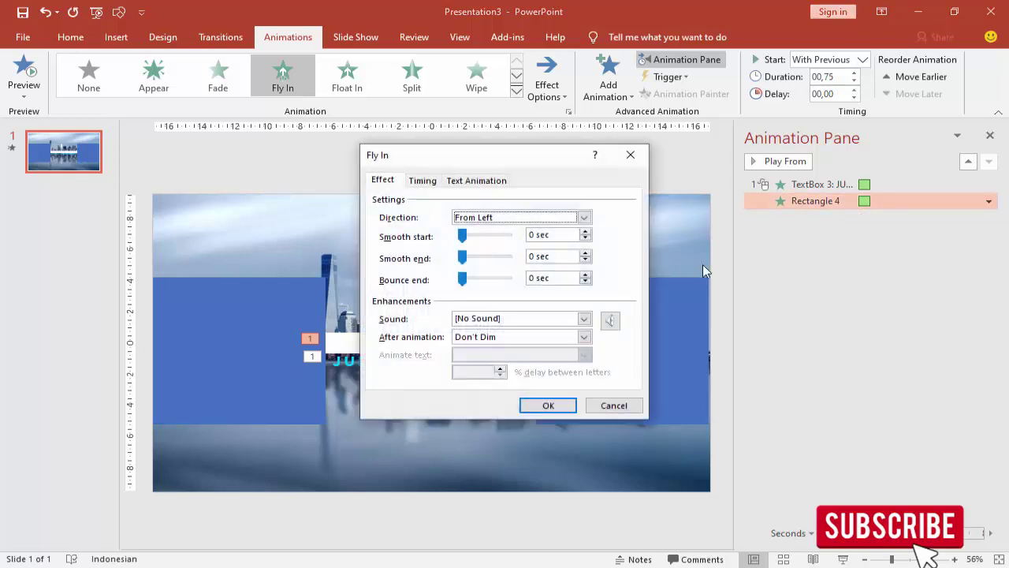
left_click_drag(462, 258, 515, 265)
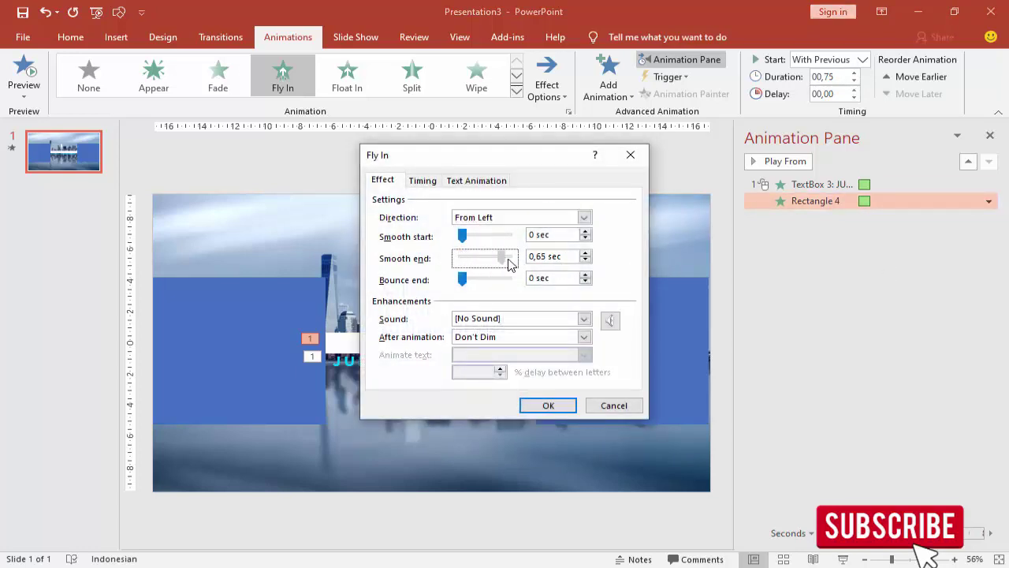
left_click(550, 406)
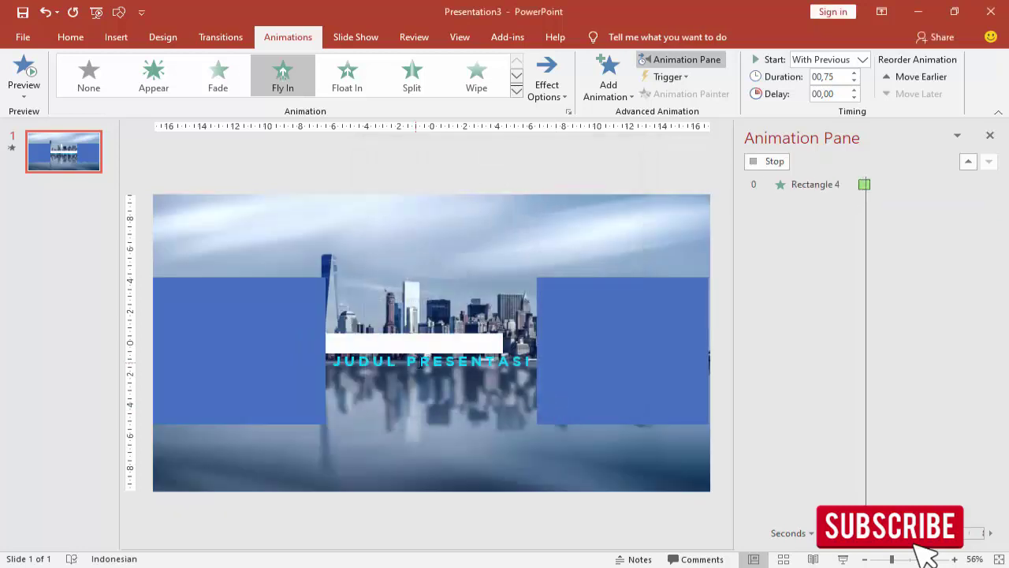
- Realign the JUDUL PRESENTASI text box on the slide's centre line
left_click(422, 355)
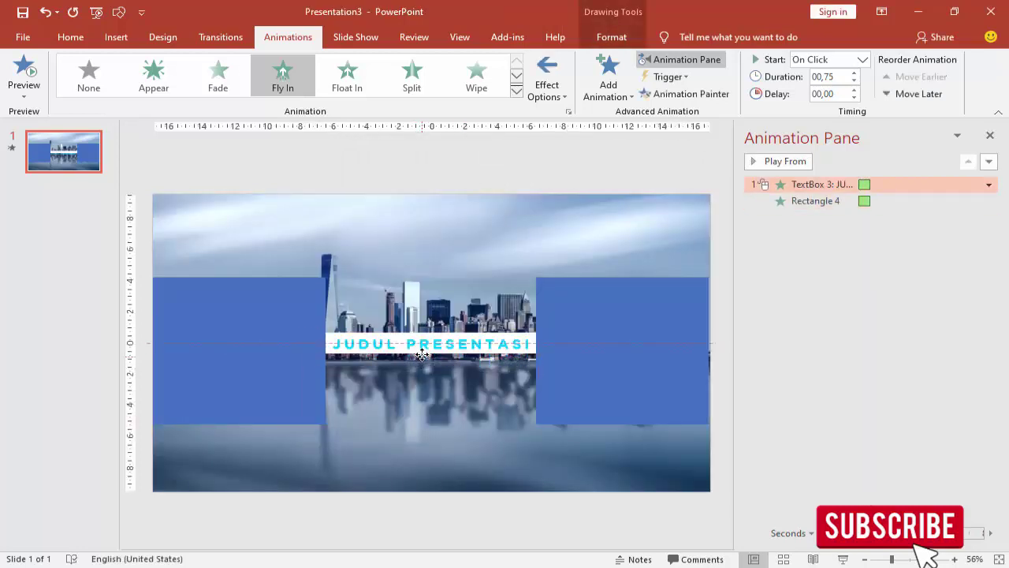
left_click_drag(422, 355, 423, 354)
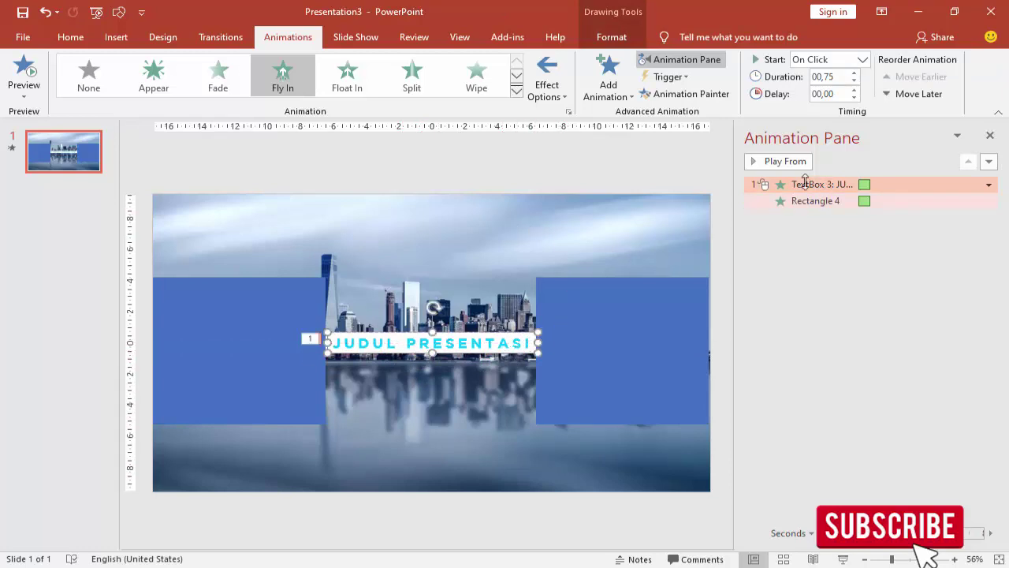
left_click(612, 81)
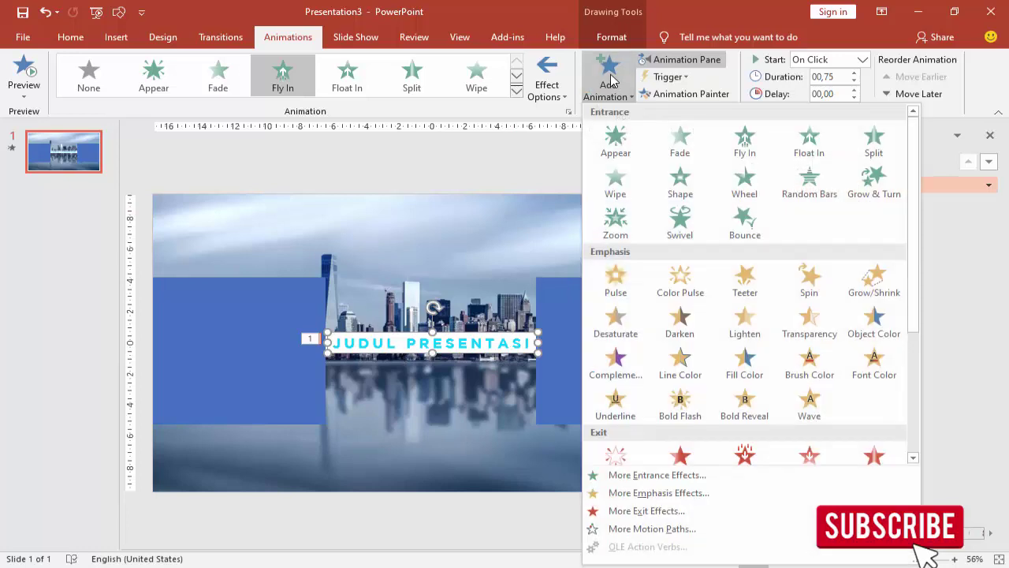
- Add a Grow/Shrink emphasis to the title, With Previous, 0.50 s duration after 0.50 s delay
left_click(872, 284)
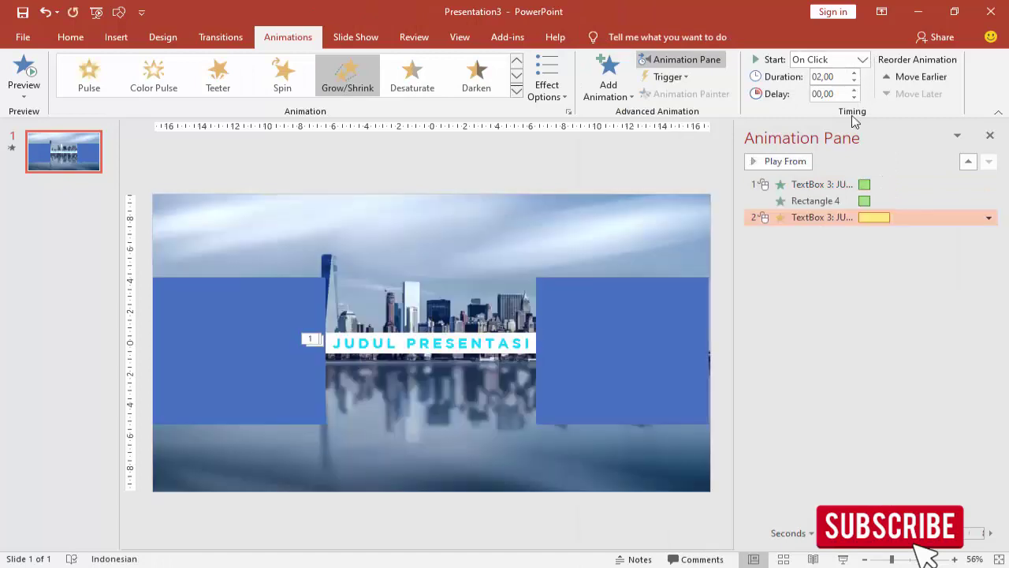
left_click(863, 59)
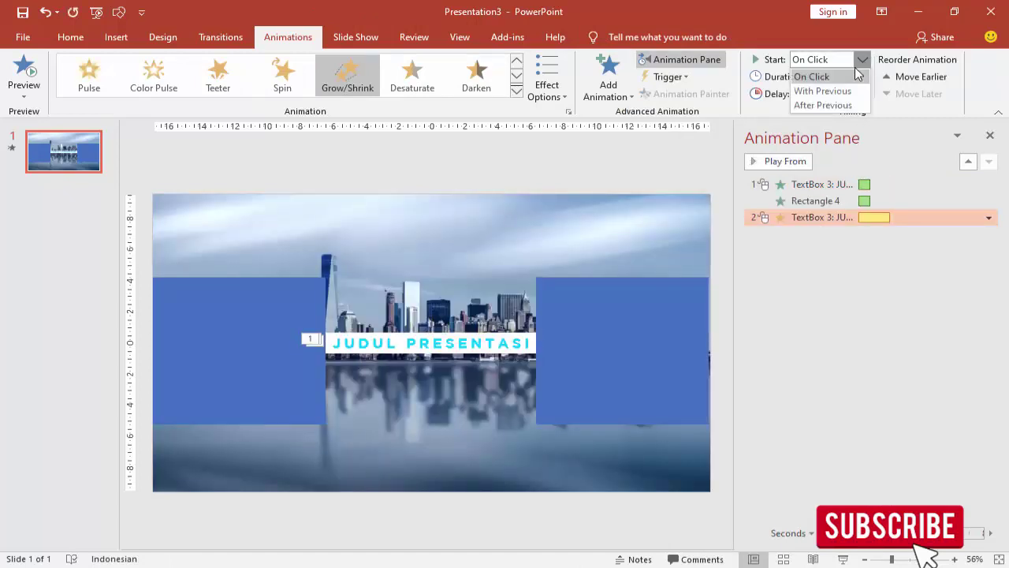
left_click(840, 92)
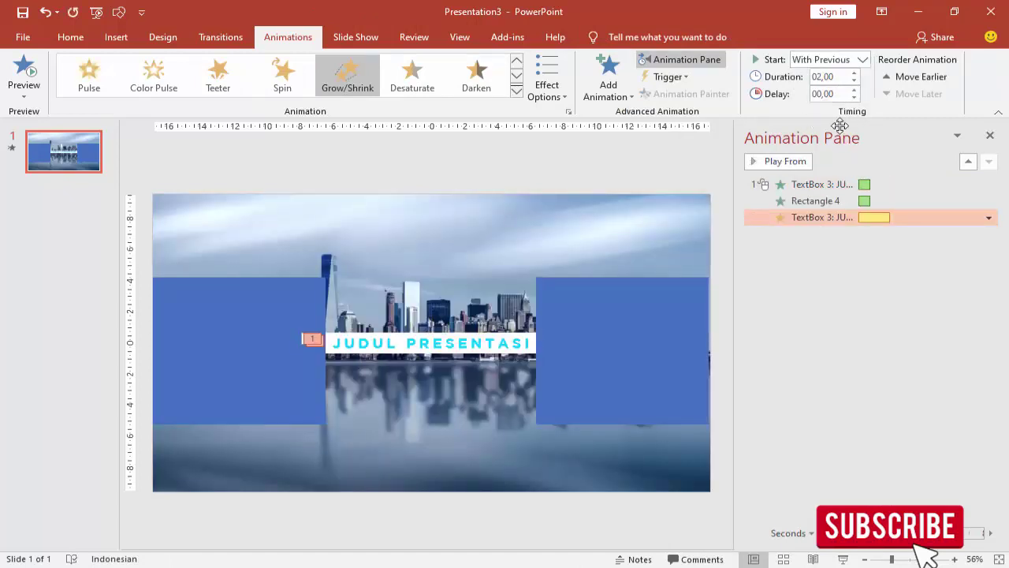
left_click(854, 80)
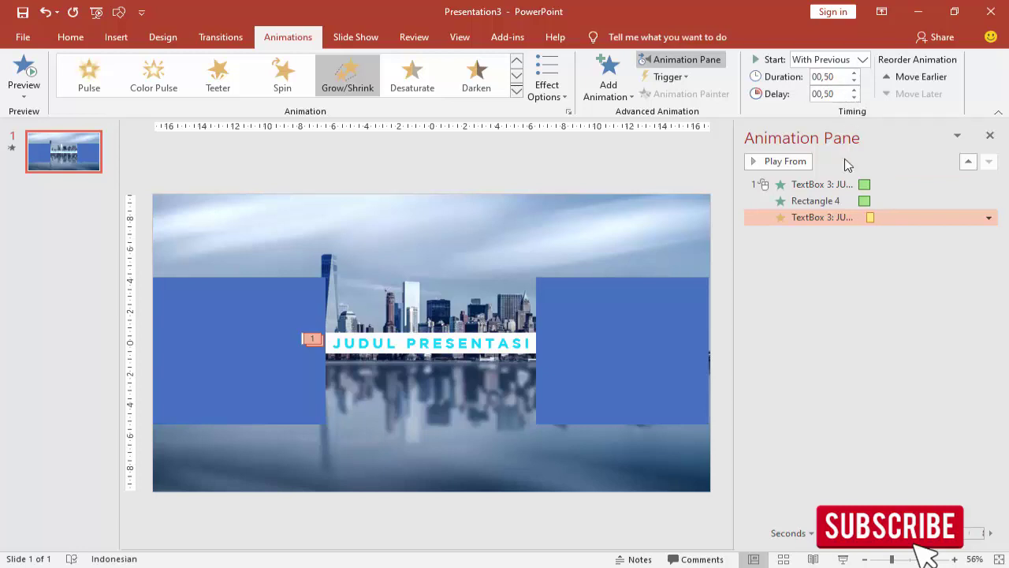
left_click(988, 218)
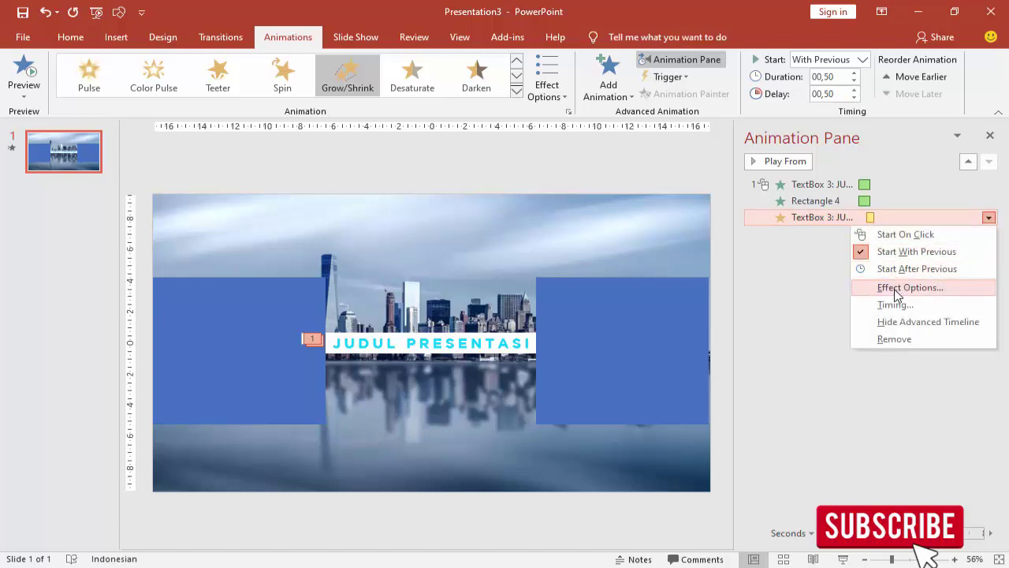
- Set the title's Grow/Shrink to a custom 90% size and preview the animations
left_click(898, 287)
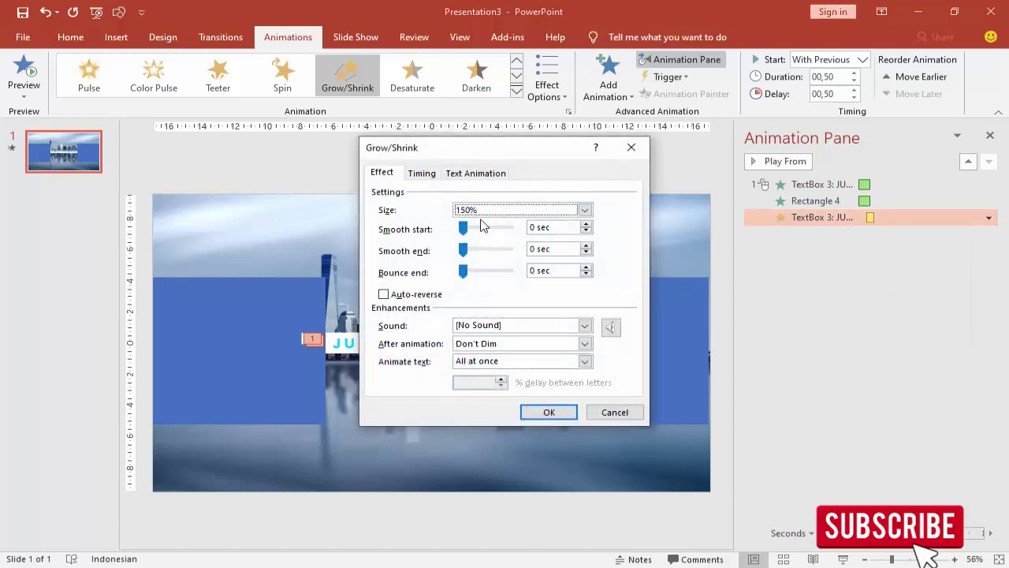
left_click(480, 209)
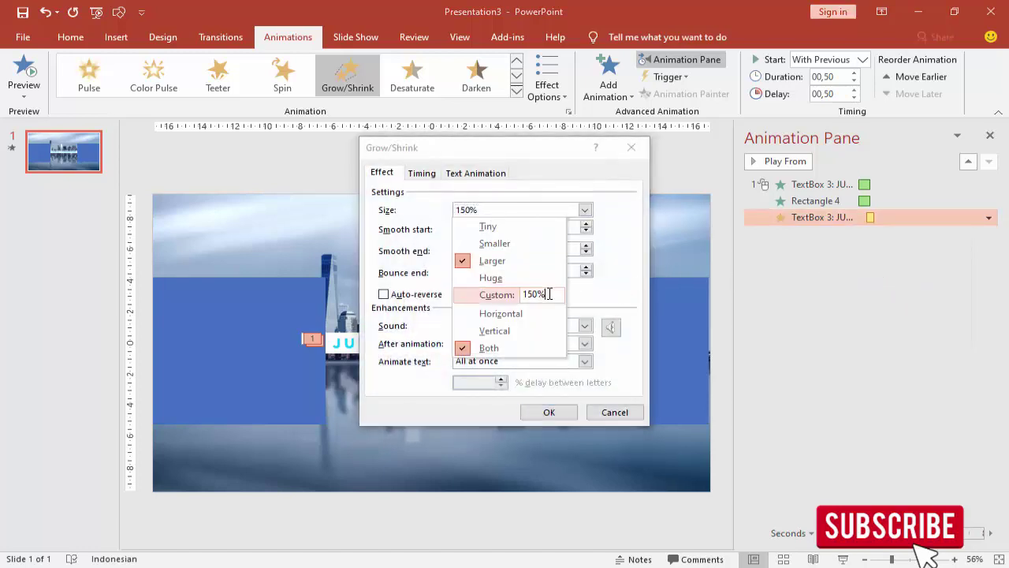
left_click_drag(549, 294, 503, 299)
type("90")
key("Return")
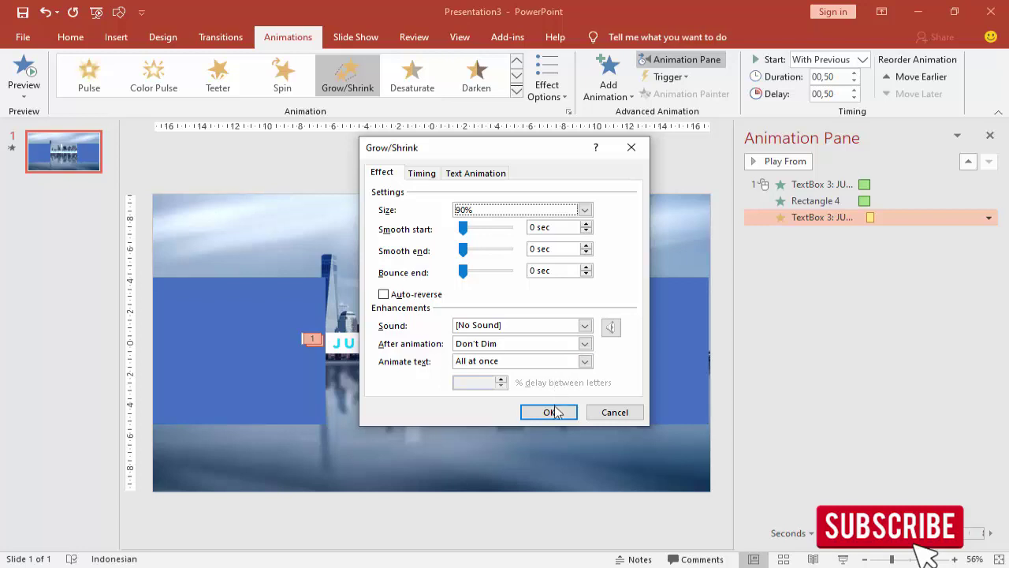
left_click(554, 410)
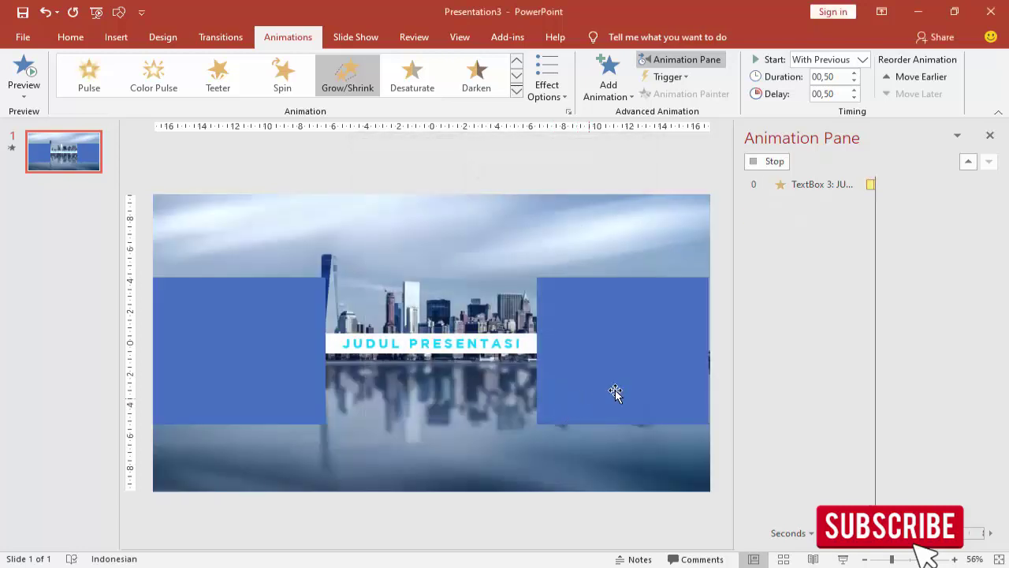
left_click(804, 185)
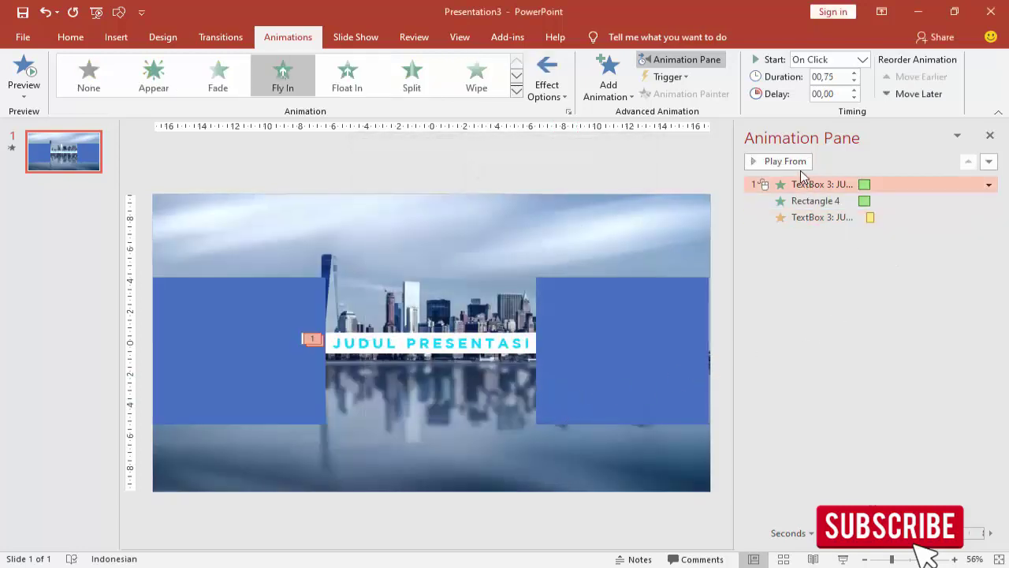
left_click(781, 162)
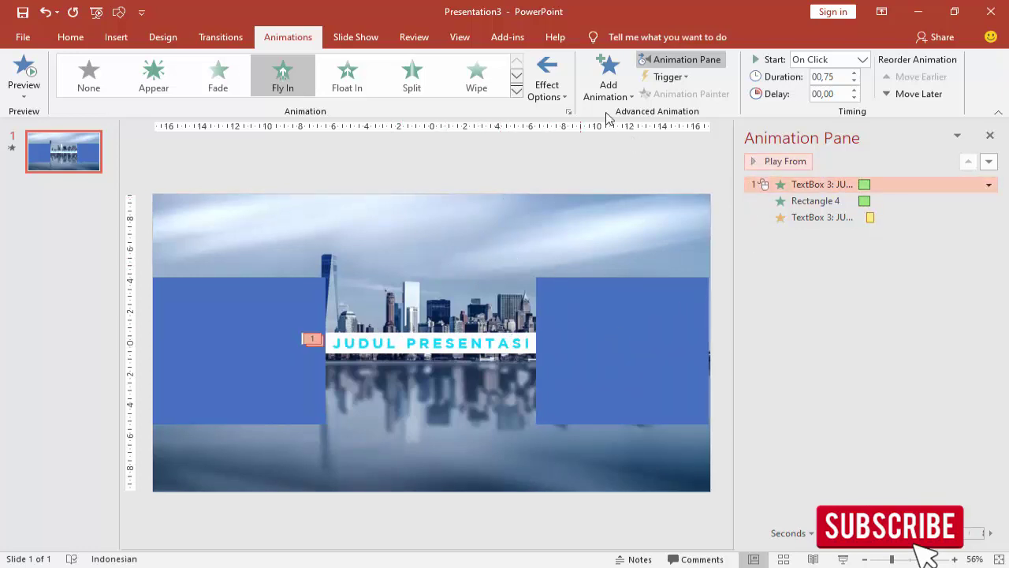
- Draw a text box below the title bar and type the ANIMASI KEREN subtitle
left_click(119, 38)
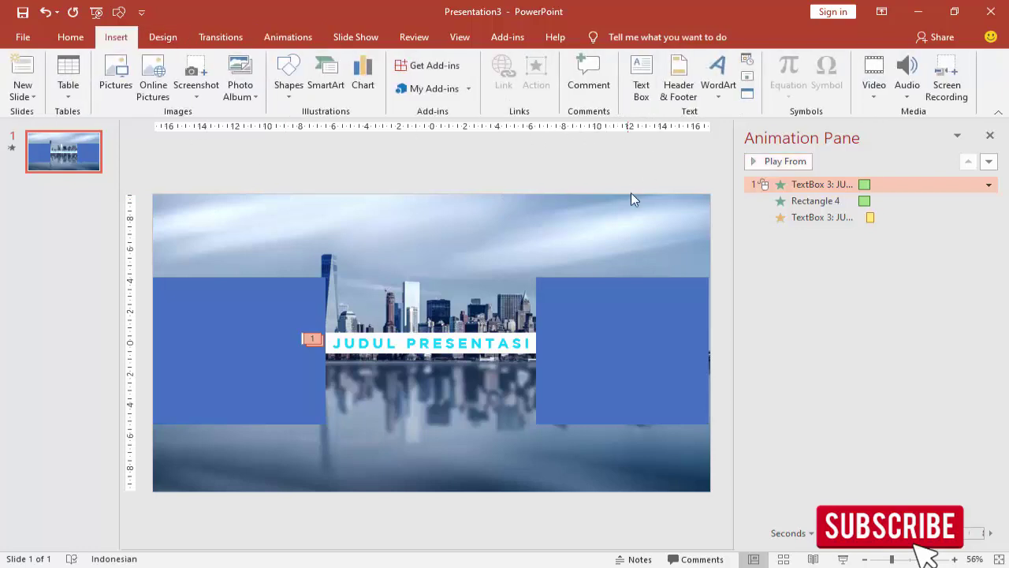
left_click(641, 82)
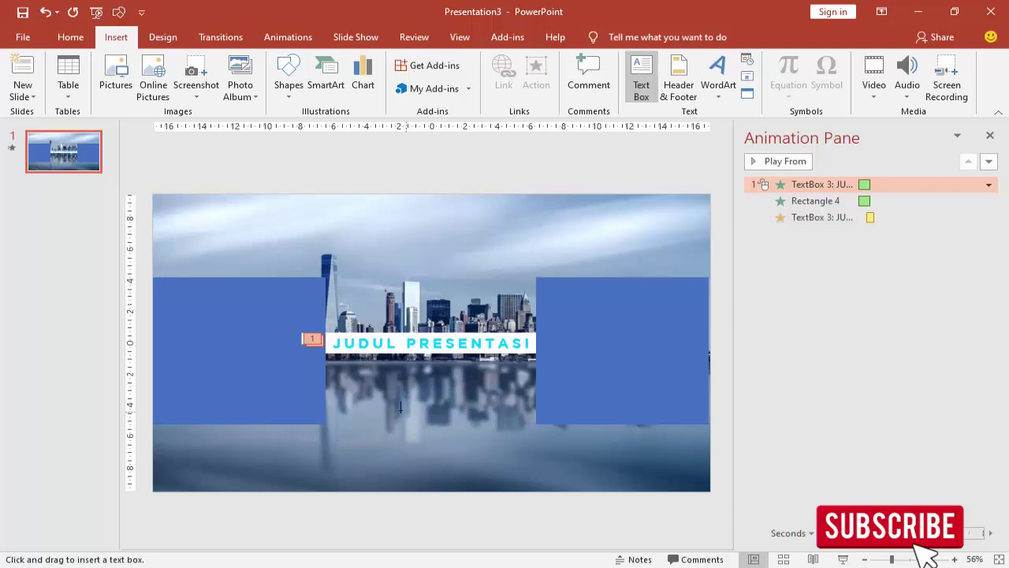
left_click_drag(362, 369, 494, 387)
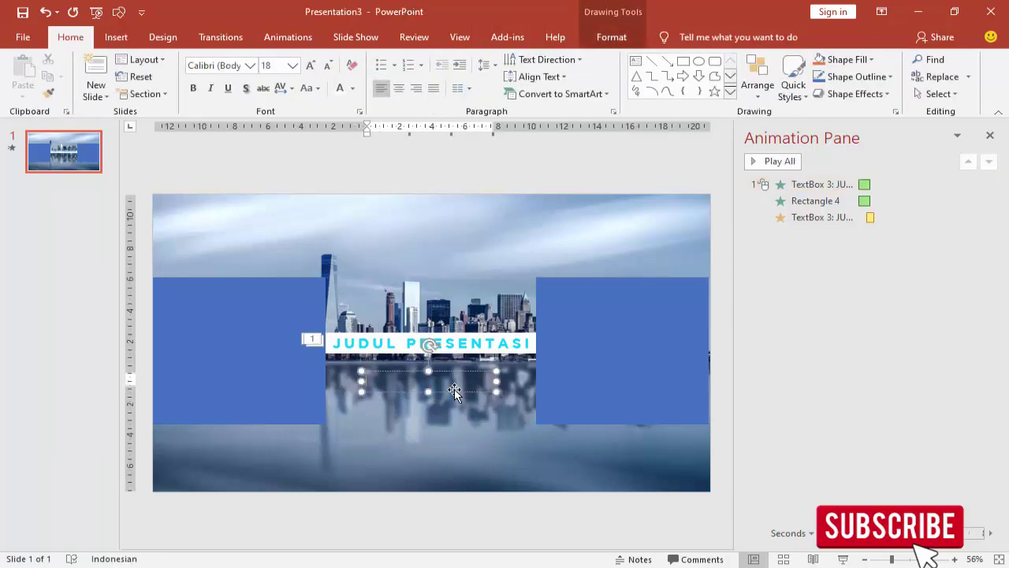
type("sub")
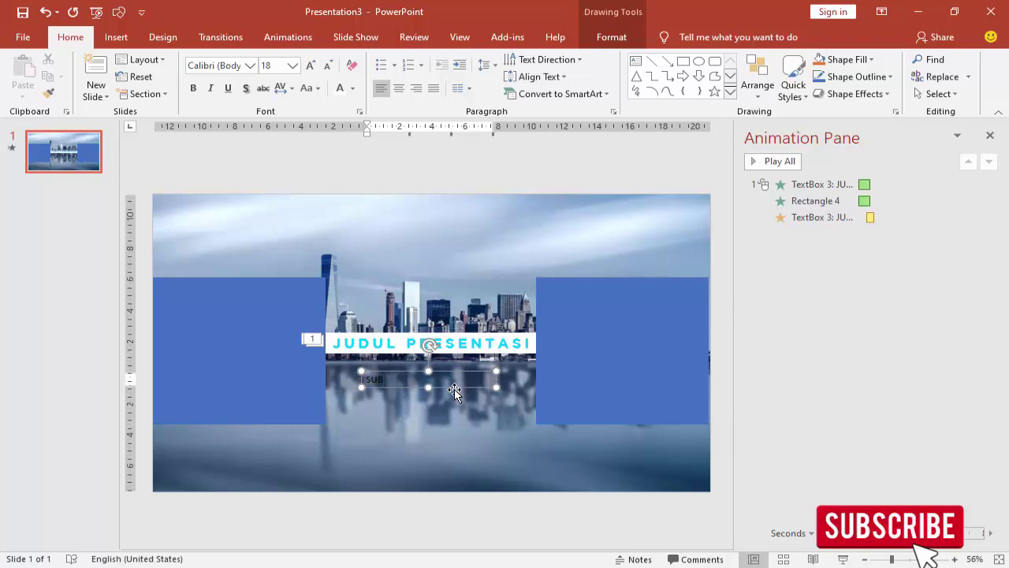
key("BackSpace")
key("BackSpace")
key("BackSpace")
type("an")
key("Escape")
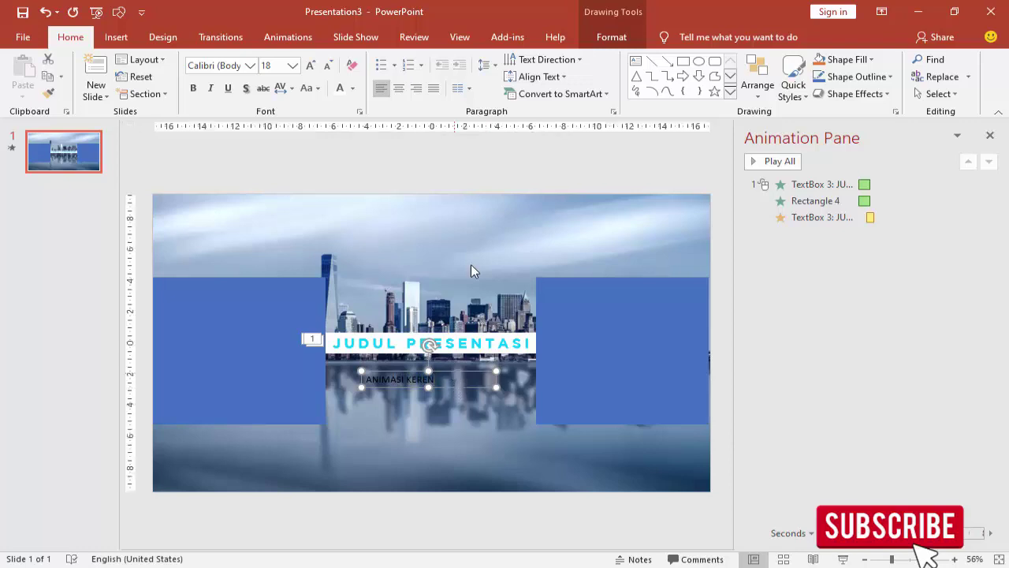
- Make the subtitle centred, bold, Gotham Bold and white, moved up toward the bar
left_click(399, 88)
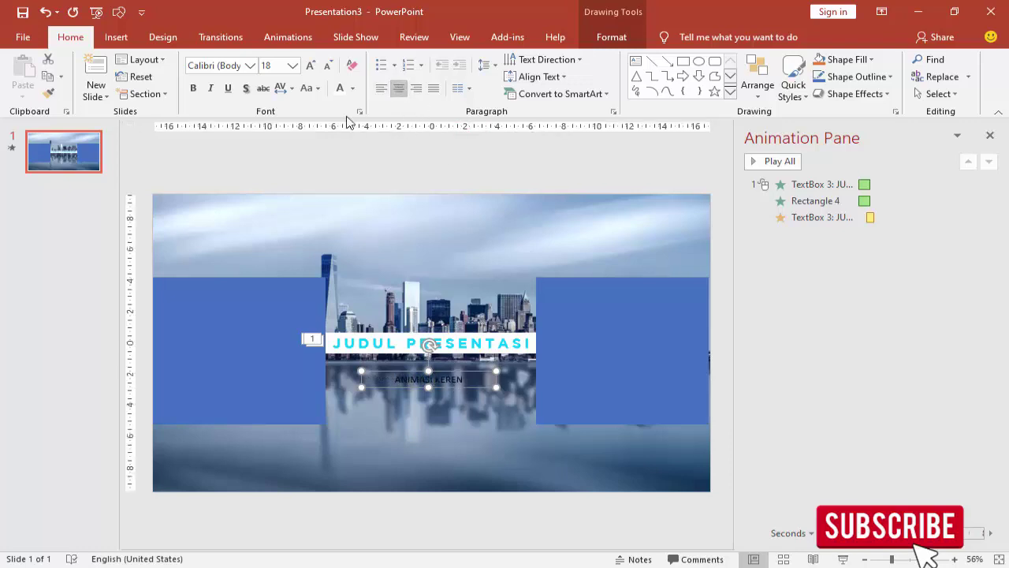
left_click(193, 88)
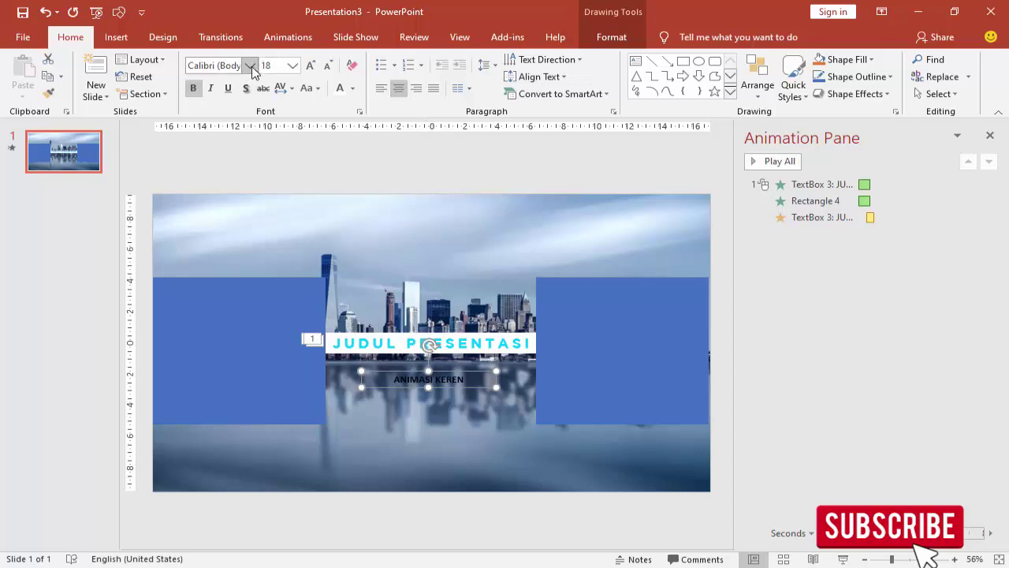
left_click(251, 66)
left_click(236, 155)
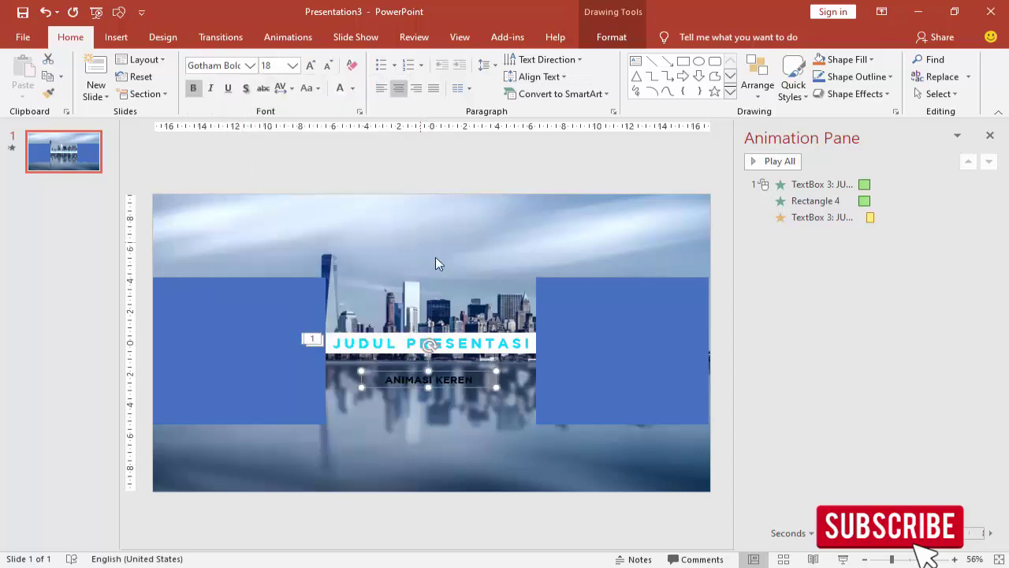
left_click(340, 88)
left_click_drag(470, 384, 471, 381)
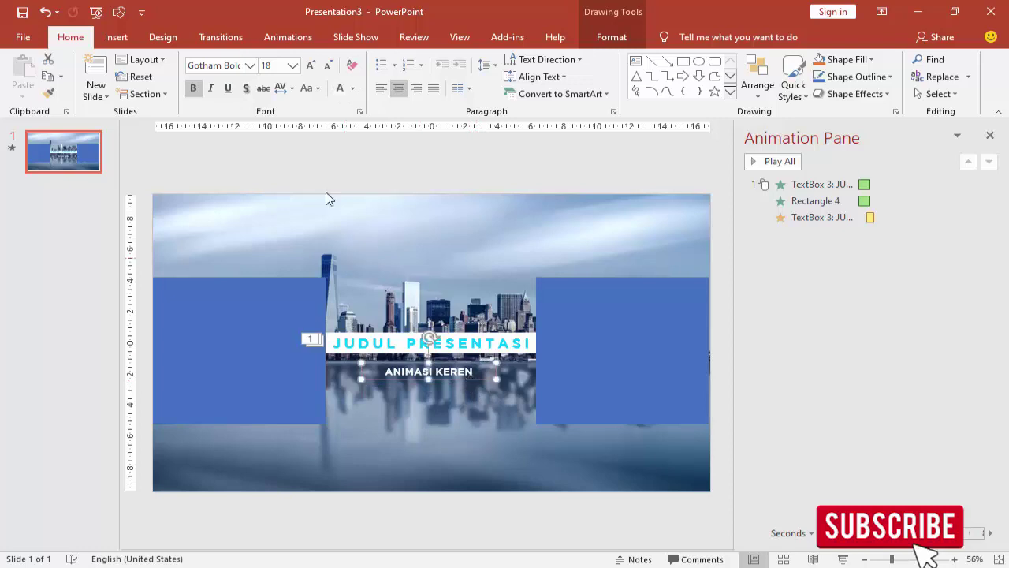
- Set the ANIMASI KEREN subtitle to 24 pt with Tight spacing, nudged under the bar
left_click(292, 65)
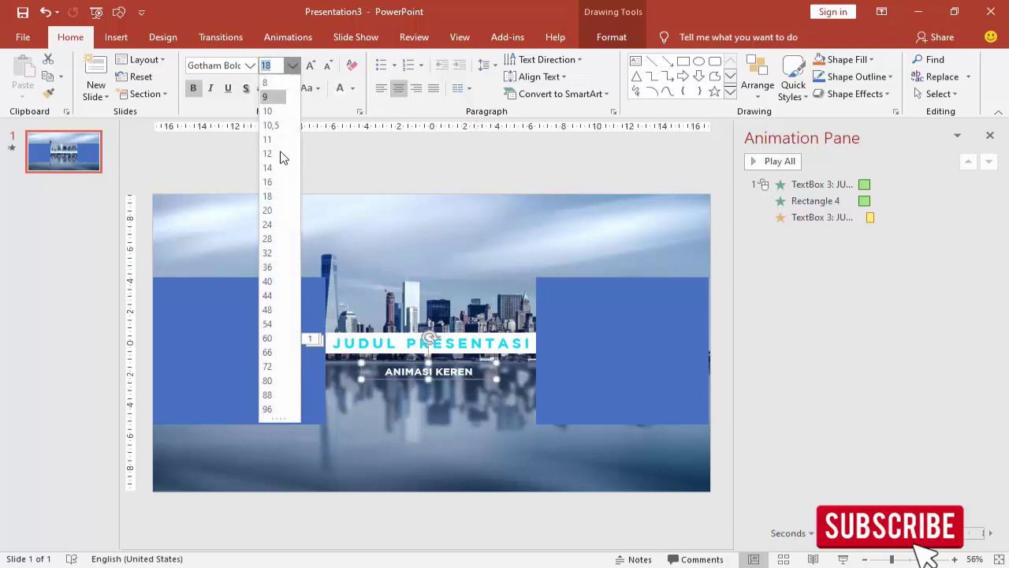
left_click(272, 224)
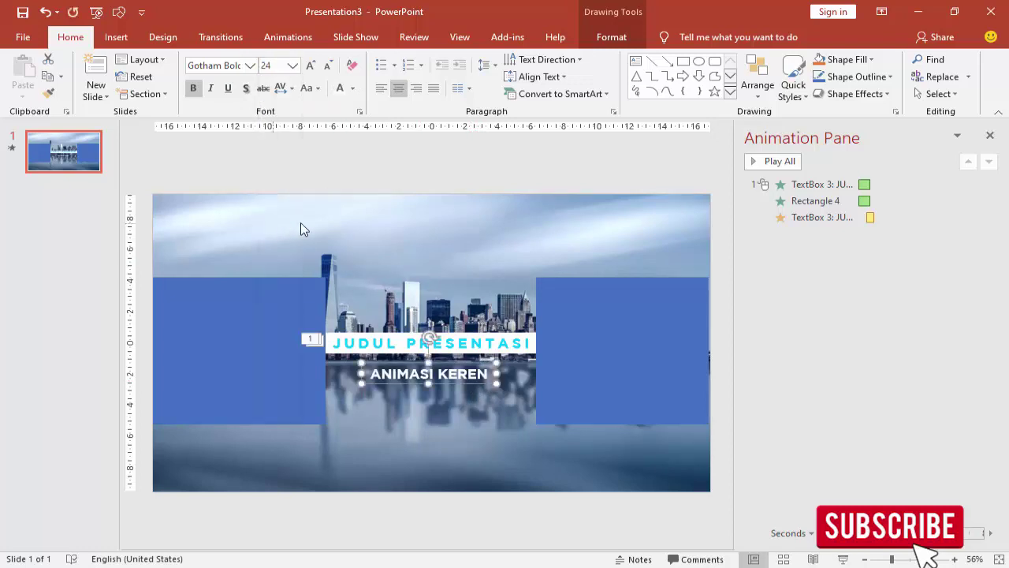
left_click(293, 90)
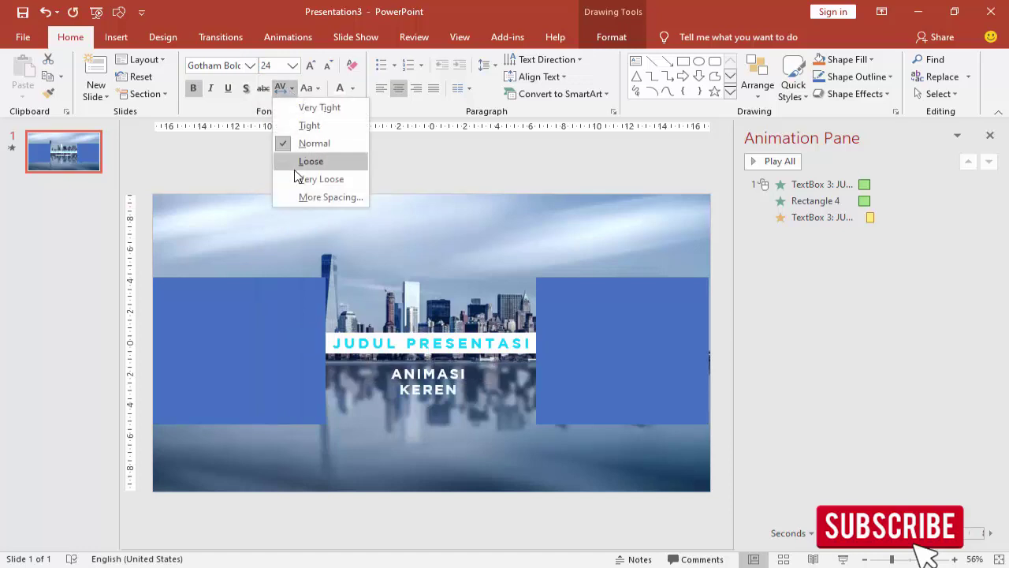
left_click(308, 125)
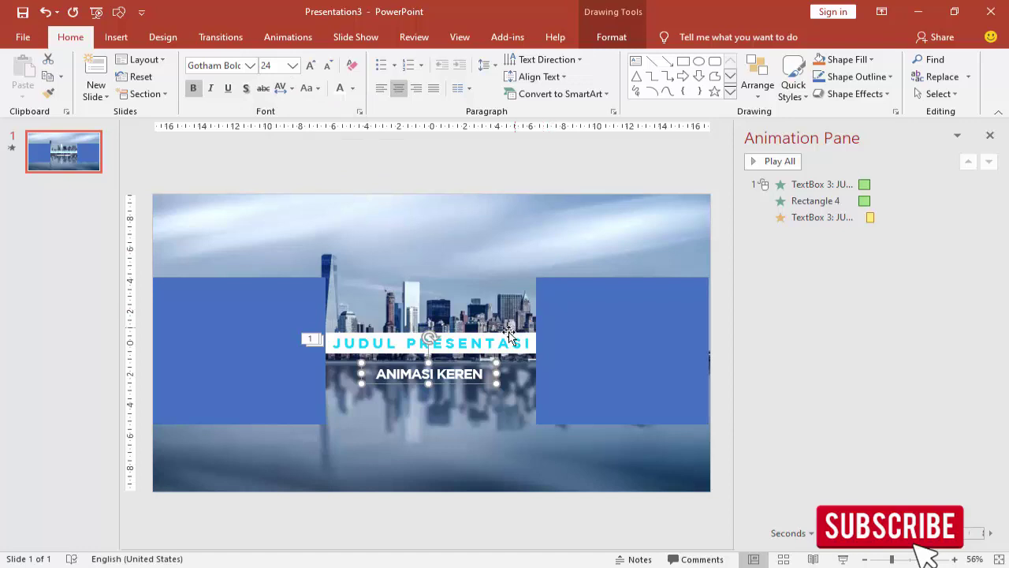
scroll(447, 352, "up", 1)
scroll(447, 352, "up", 1)
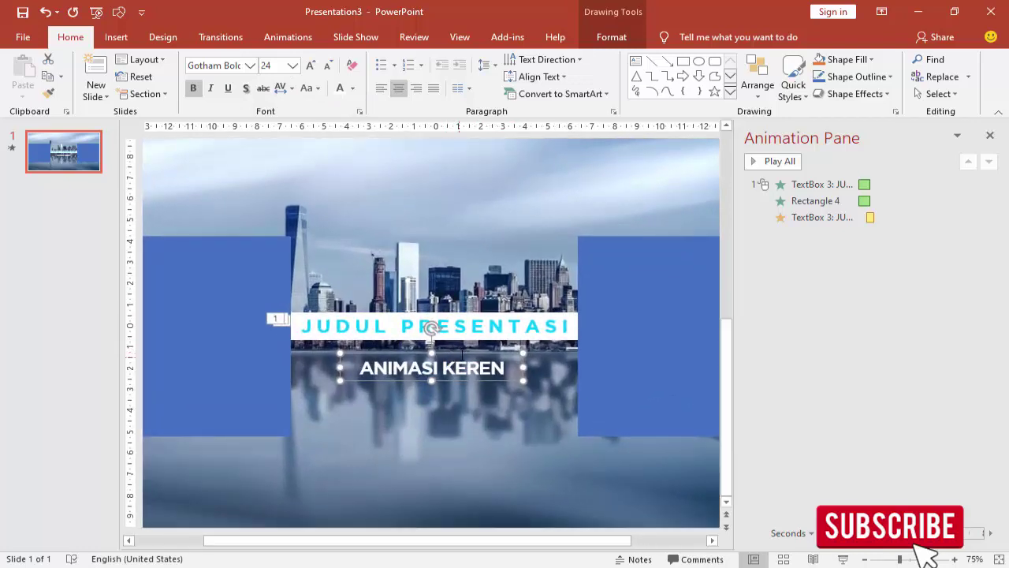
left_click_drag(460, 350, 460, 348)
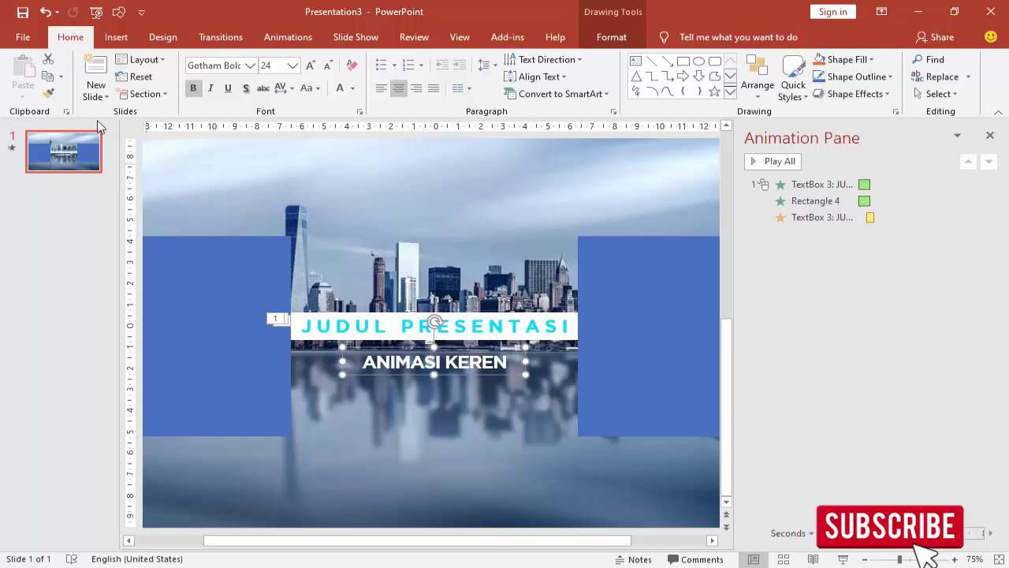
- Draw a blue parallelogram left of the subtitle, 1,08 cm tall and level with its text
left_click(116, 37)
left_click(289, 79)
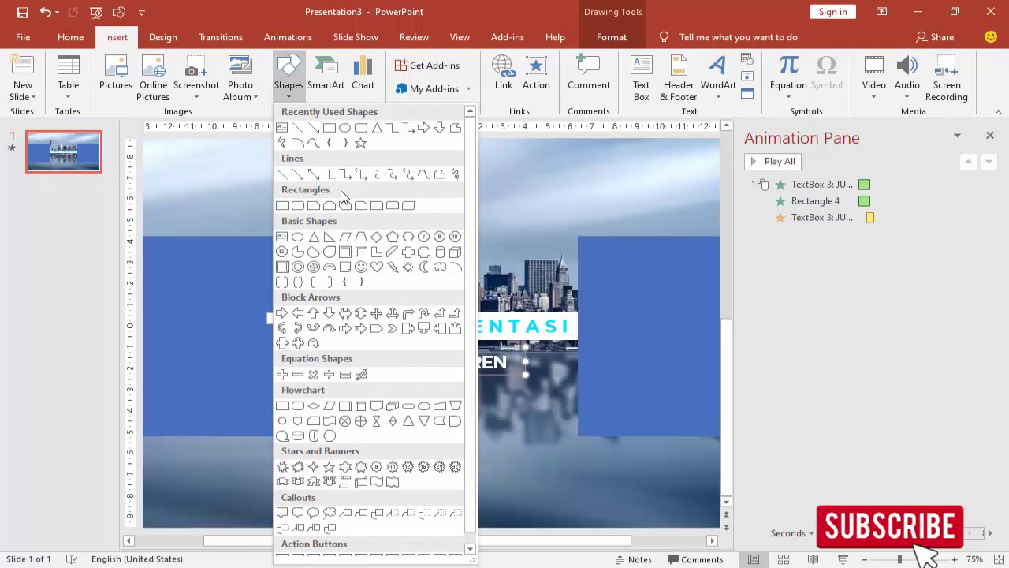
left_click(345, 237)
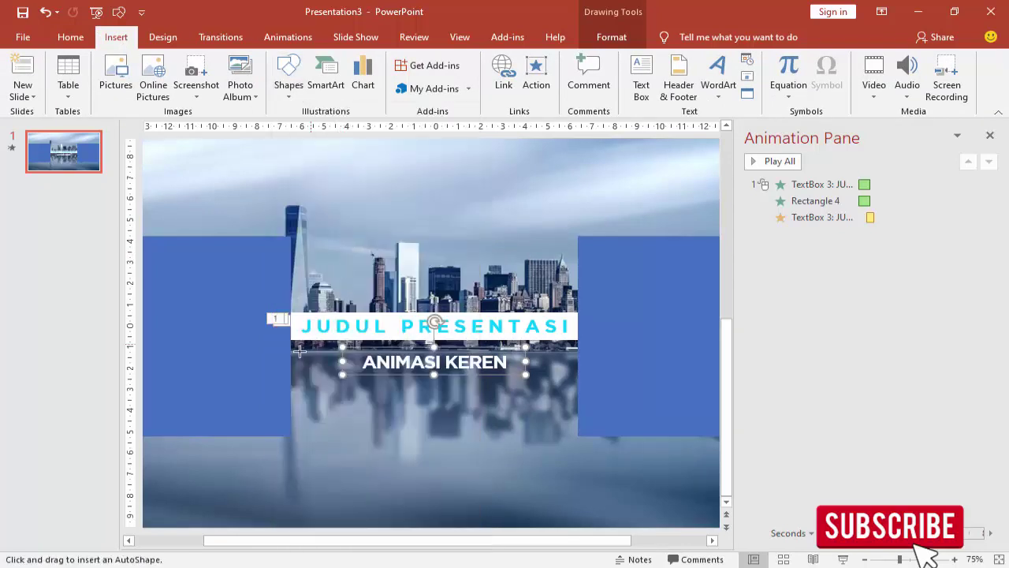
left_click_drag(269, 349, 364, 379)
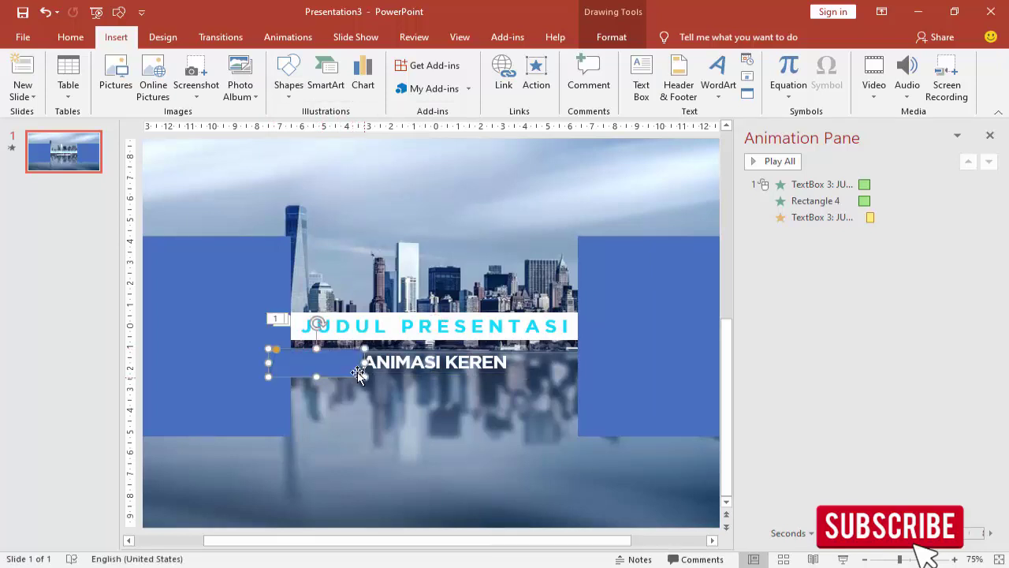
scroll(356, 376, "up", 5, "ctrl")
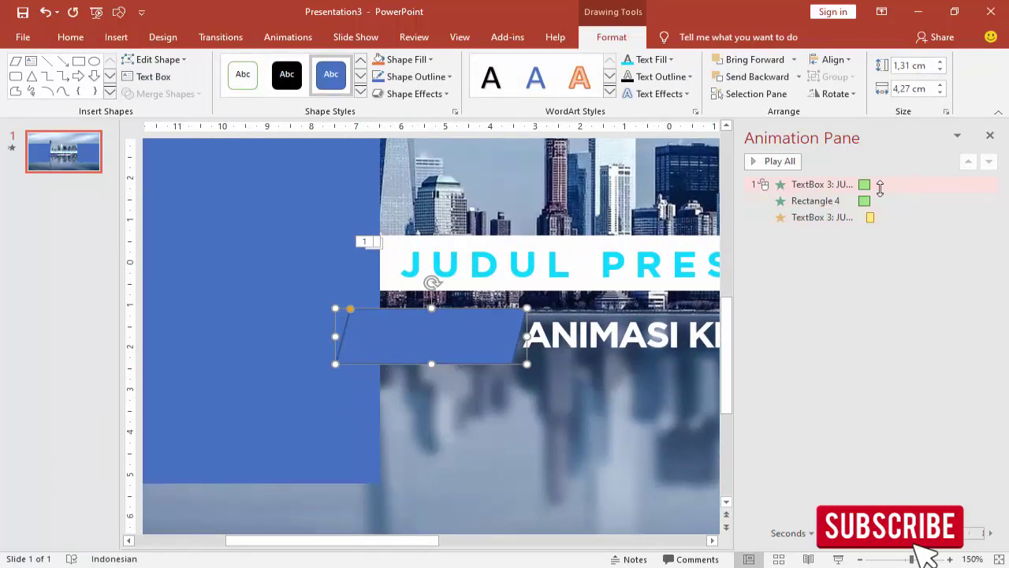
left_click(990, 135)
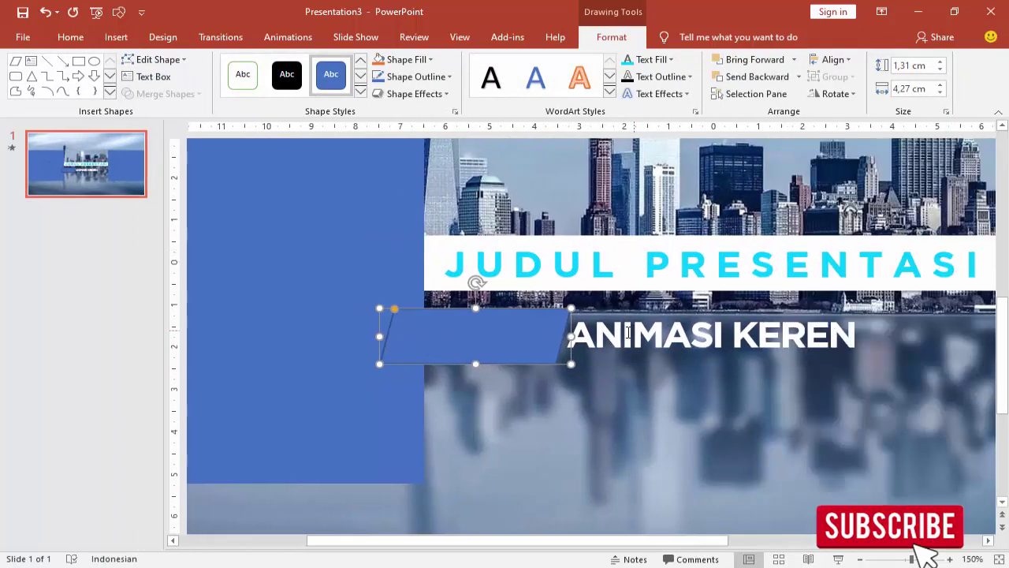
left_click_drag(477, 309, 477, 319)
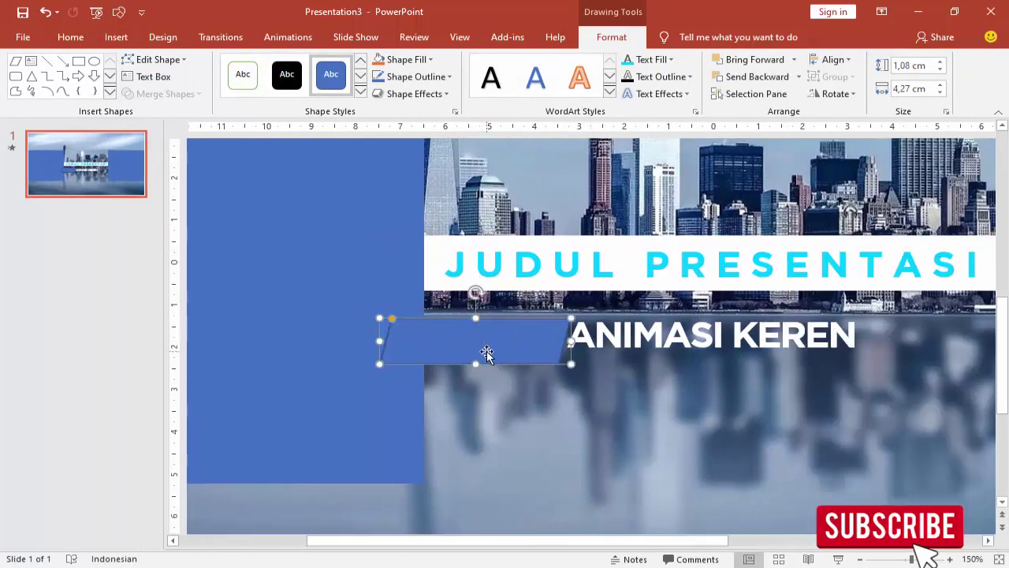
left_click_drag(484, 354, 488, 341)
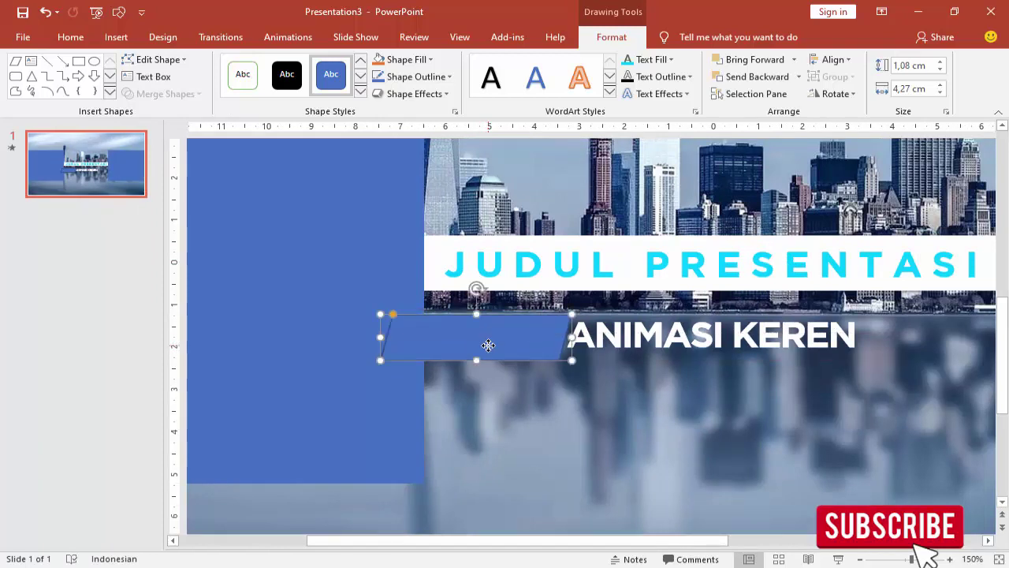
right_click(488, 342)
- Set the parallelogram to No line and stretch it across behind the ANIMASI KEREN subtitle
left_click(533, 323)
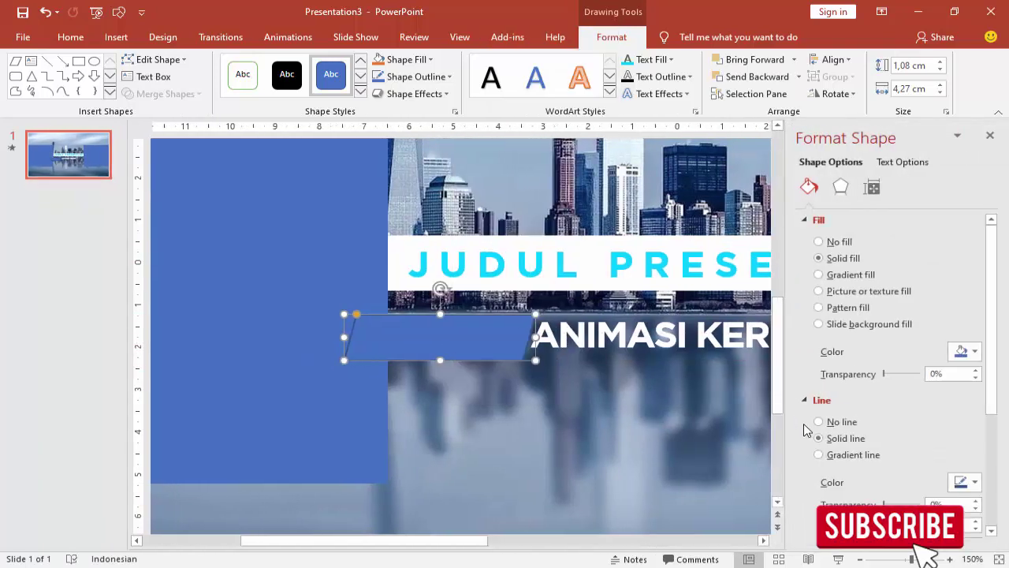
scroll(611, 400, "down", 3, "ctrl")
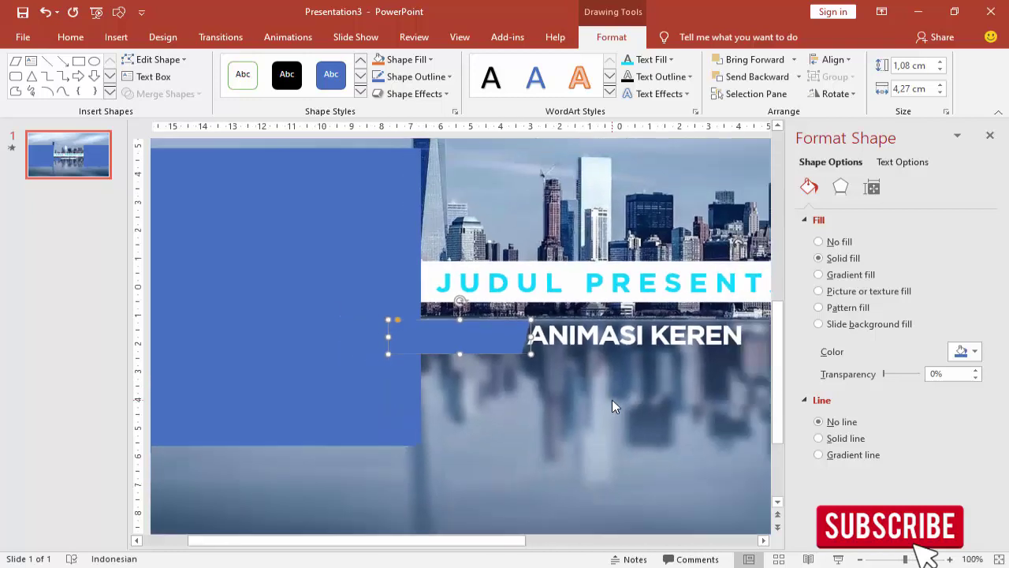
scroll(612, 400, "down", 2, "ctrl")
scroll(612, 400, "down", 2, "ctrl")
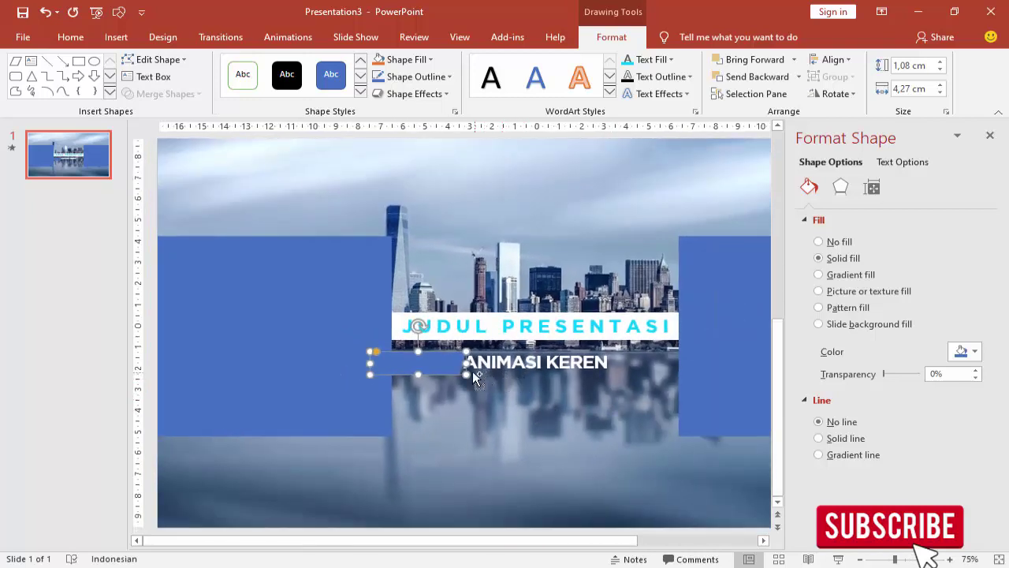
left_click_drag(434, 360, 523, 367)
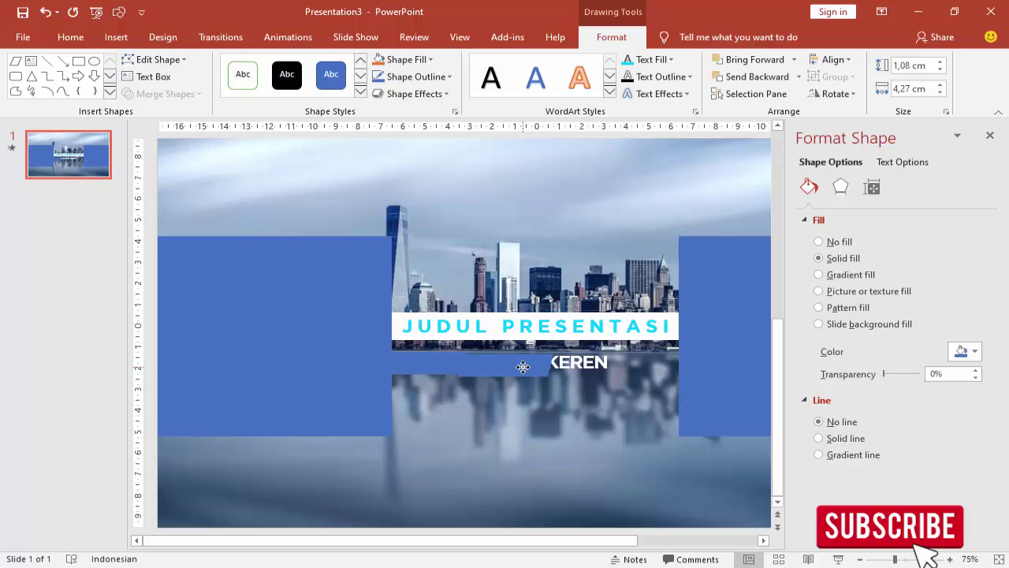
left_click_drag(523, 367, 701, 366)
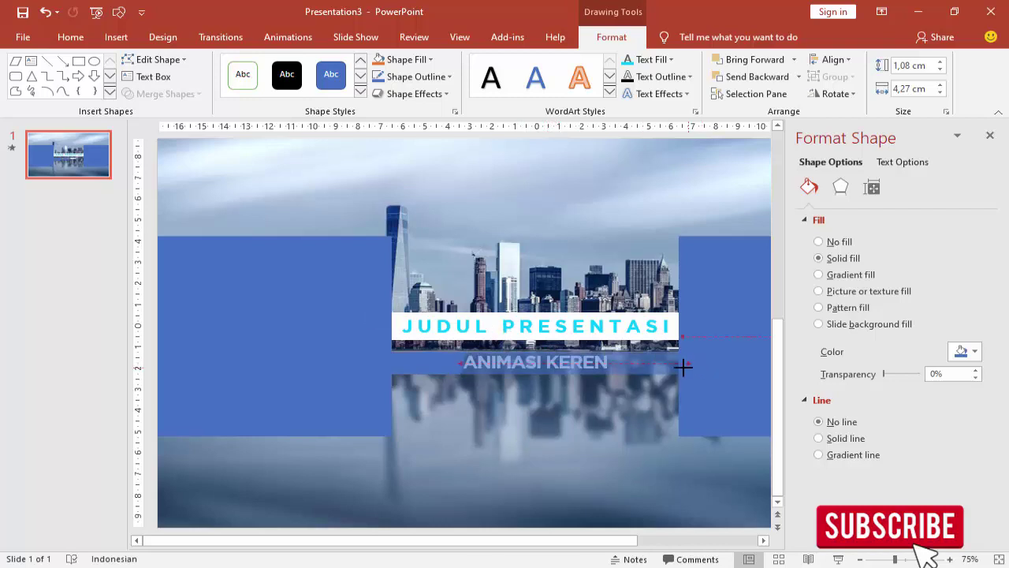
left_click_drag(690, 367, 690, 367)
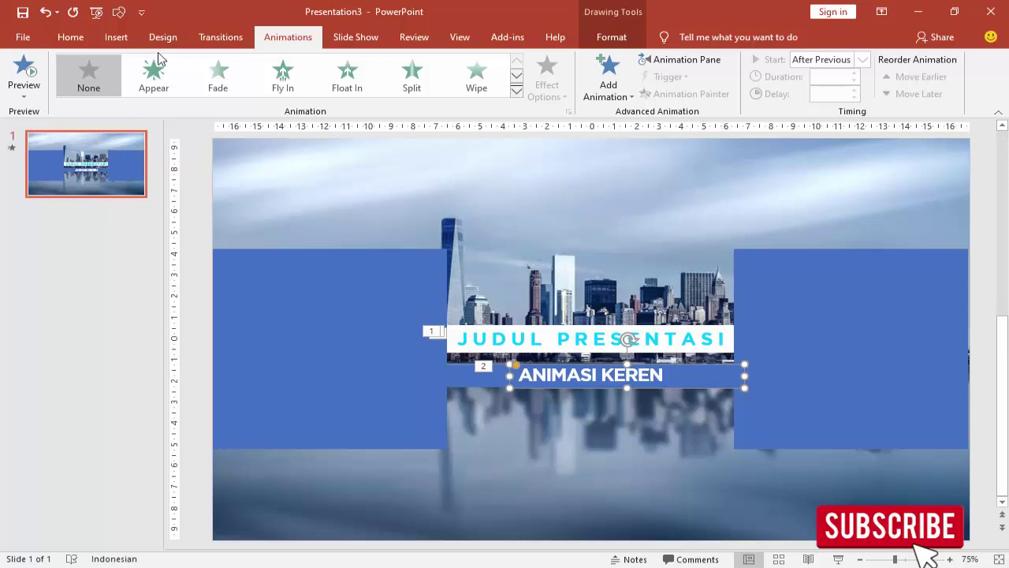
- Fill the subtitle shape with white
right_click(717, 379)
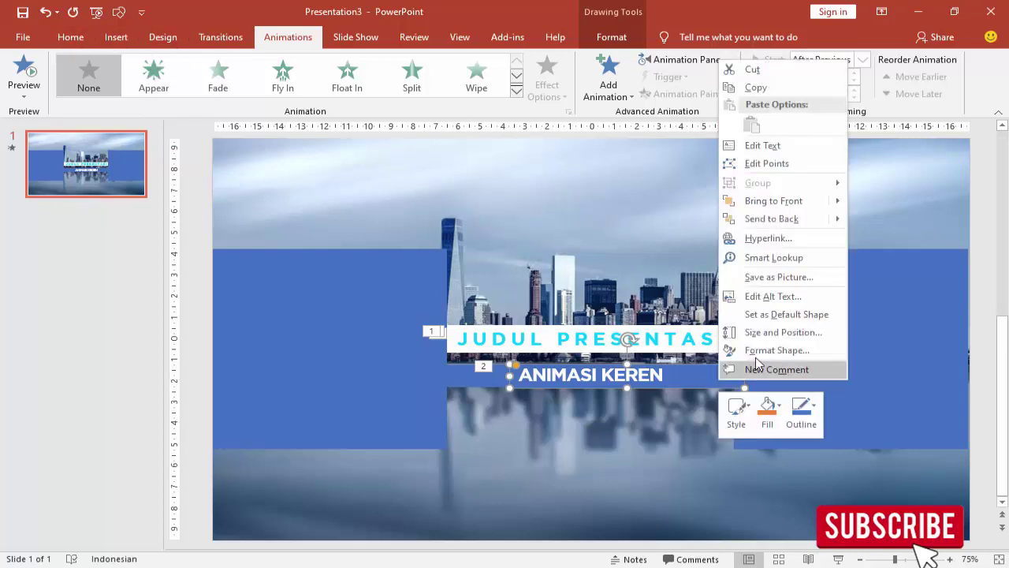
left_click(758, 354)
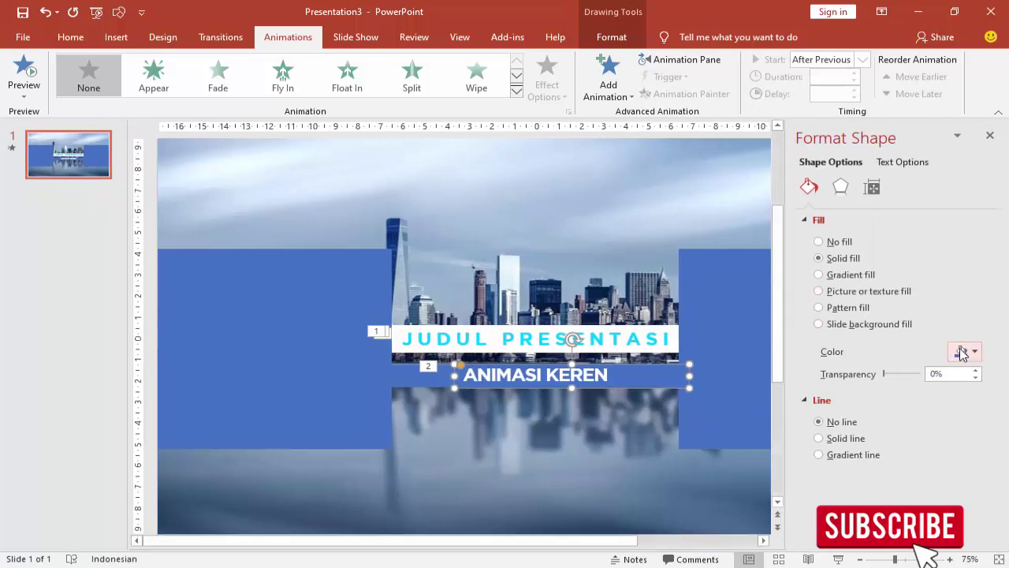
left_click(964, 353)
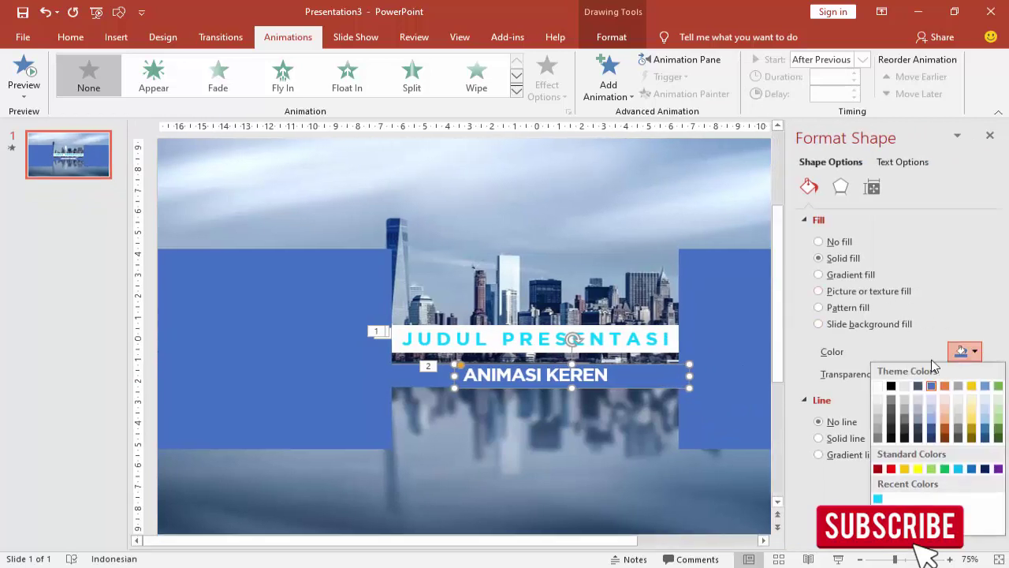
left_click(877, 386)
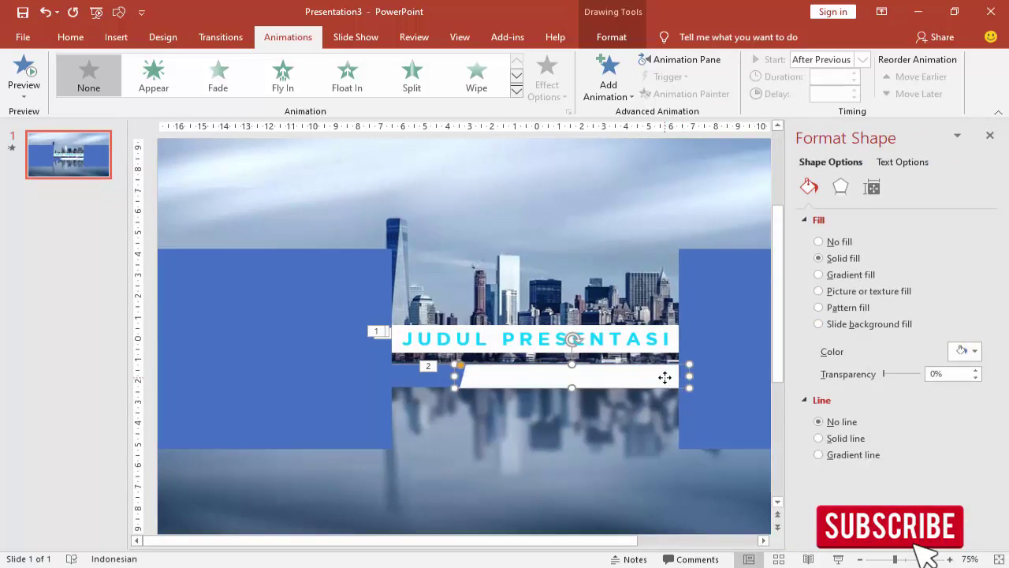
- Duplicate the shape and recolour the copy to match the blue side panel
key("Right")
key("Right")
key("Down")
key("Down")
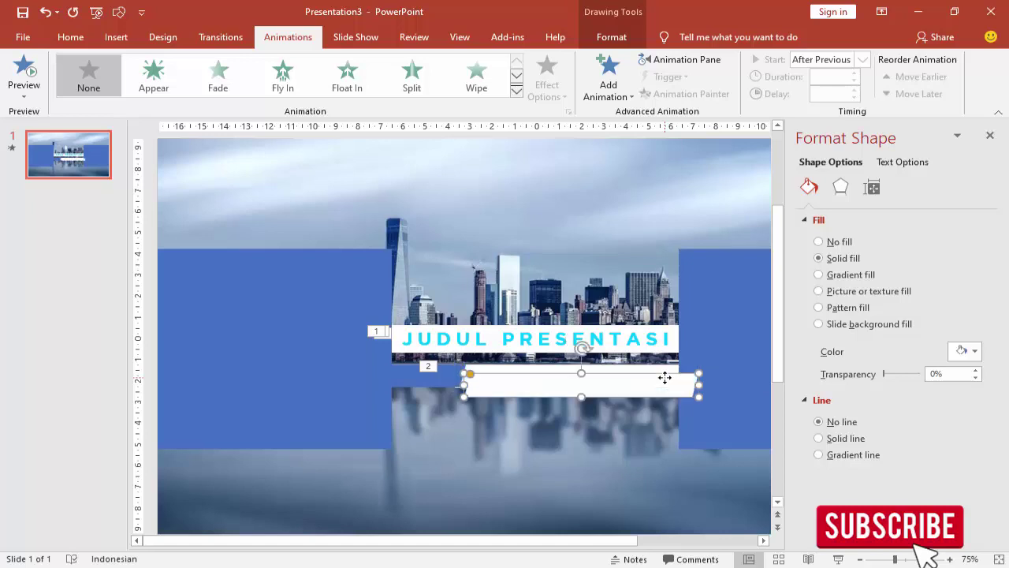
left_click(961, 351)
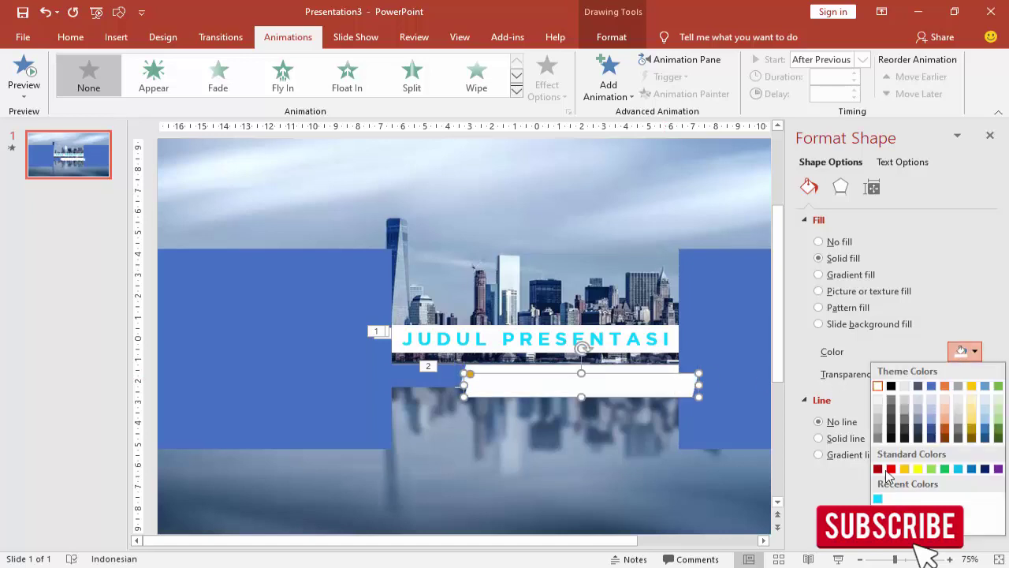
left_click(971, 469)
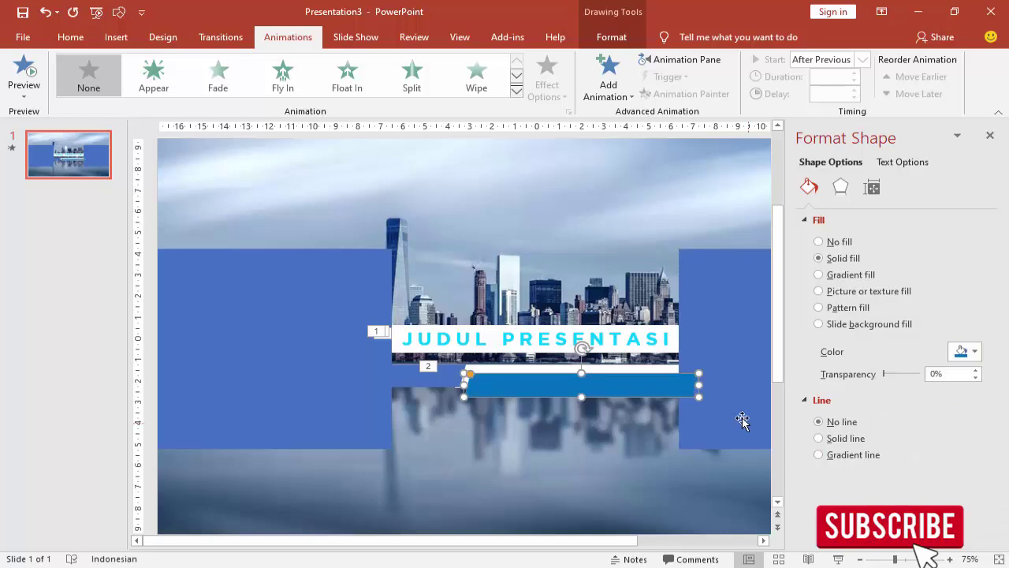
left_click(969, 352)
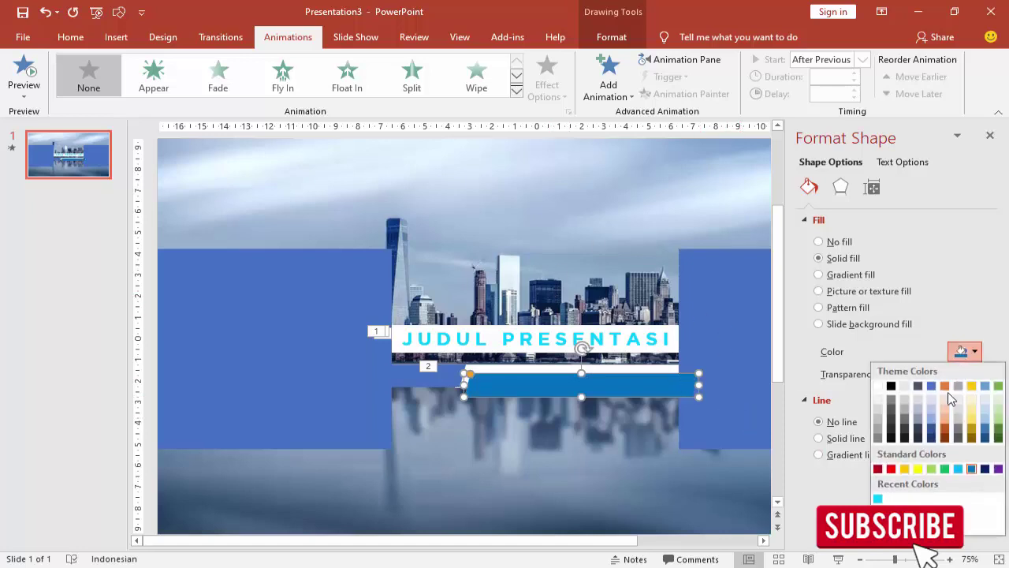
key("Escape")
left_click(767, 353)
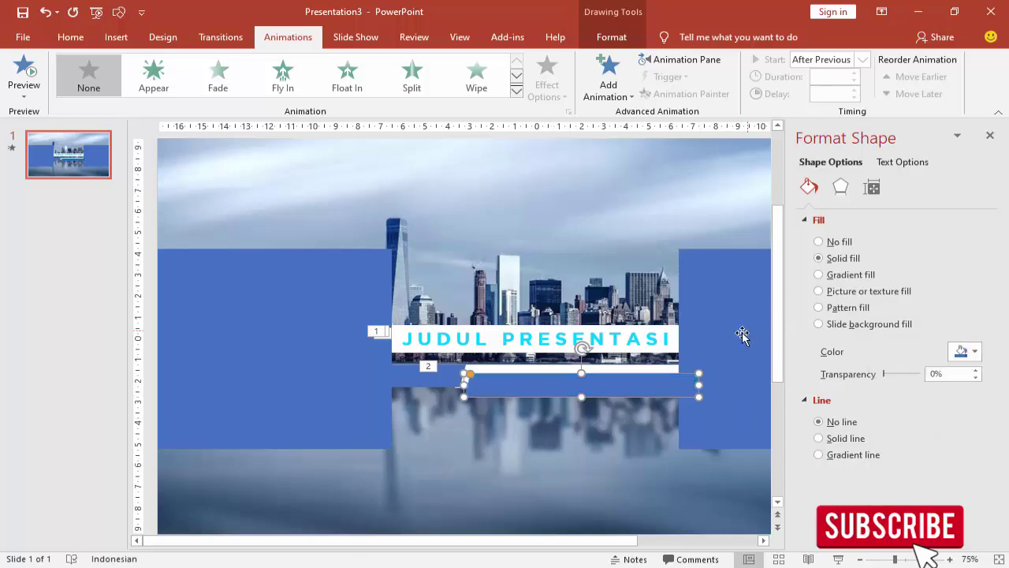
- Bring the ANIMASI KEREN text box to the front
left_click(551, 368)
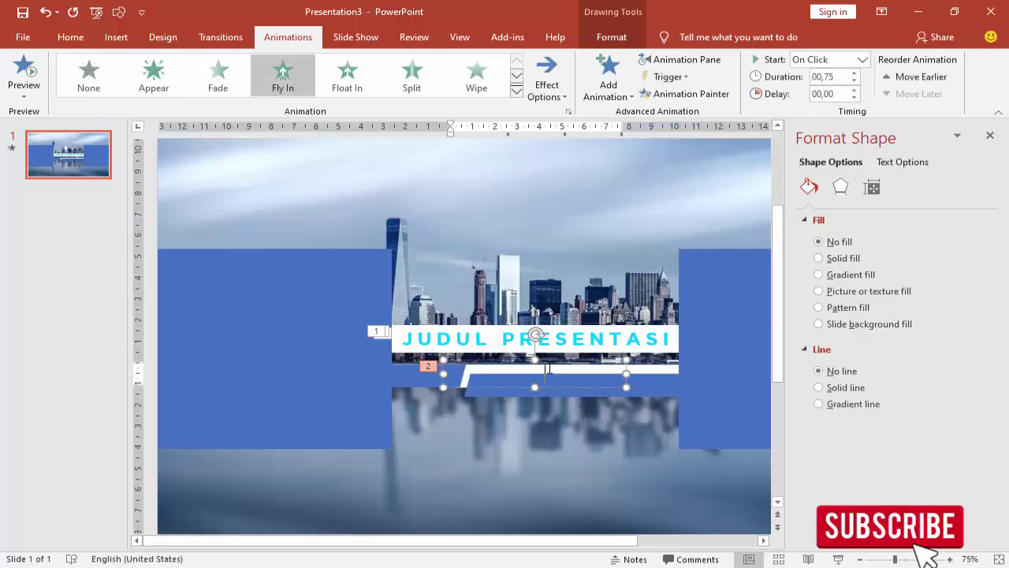
left_click(551, 364)
right_click(549, 359)
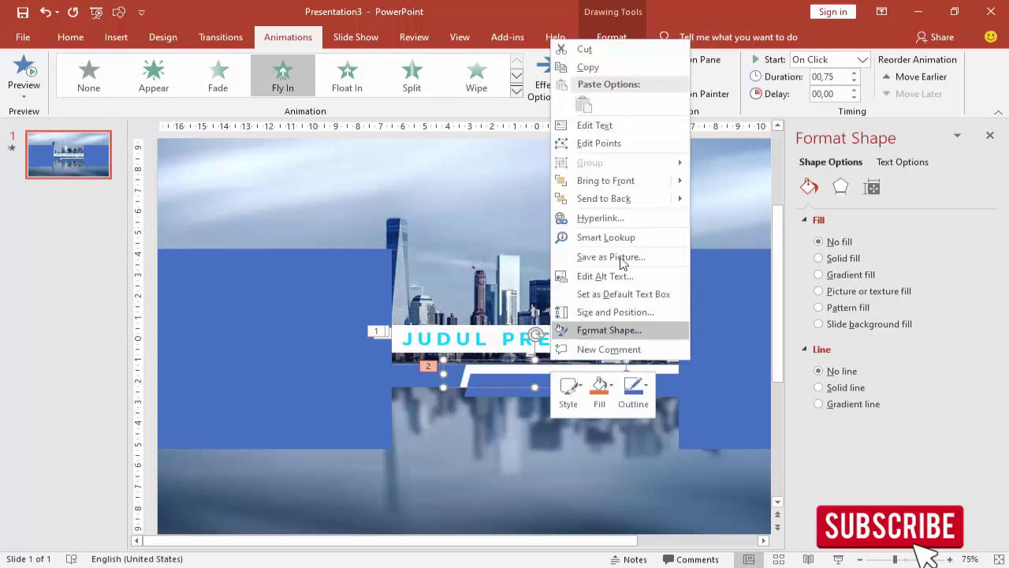
left_click(623, 180)
- Check the stacking of the blue bar and the small shape left of the subtitle
left_click(653, 387)
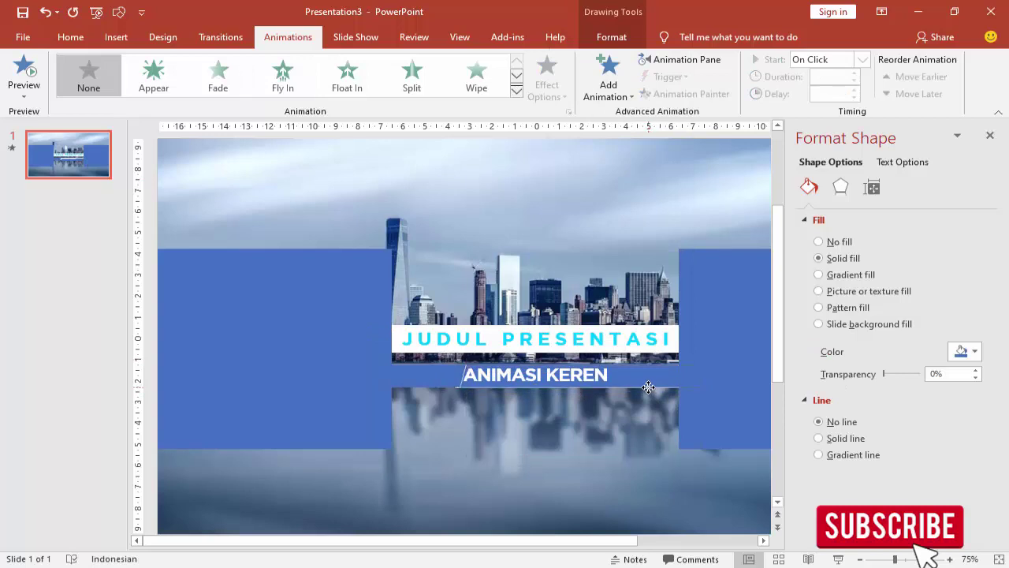
left_click(648, 387)
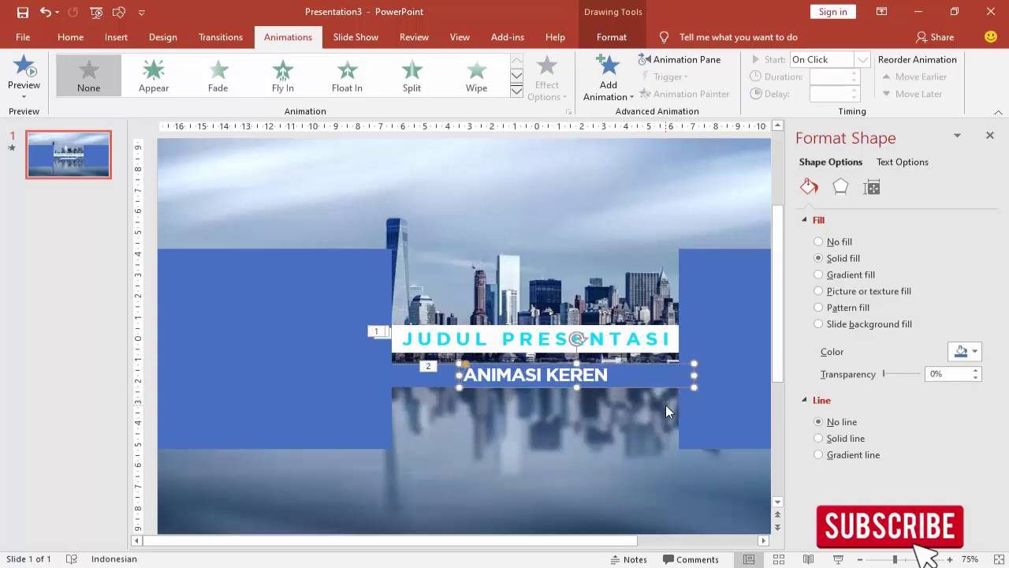
left_click(421, 378)
left_click(412, 374)
right_click(413, 374)
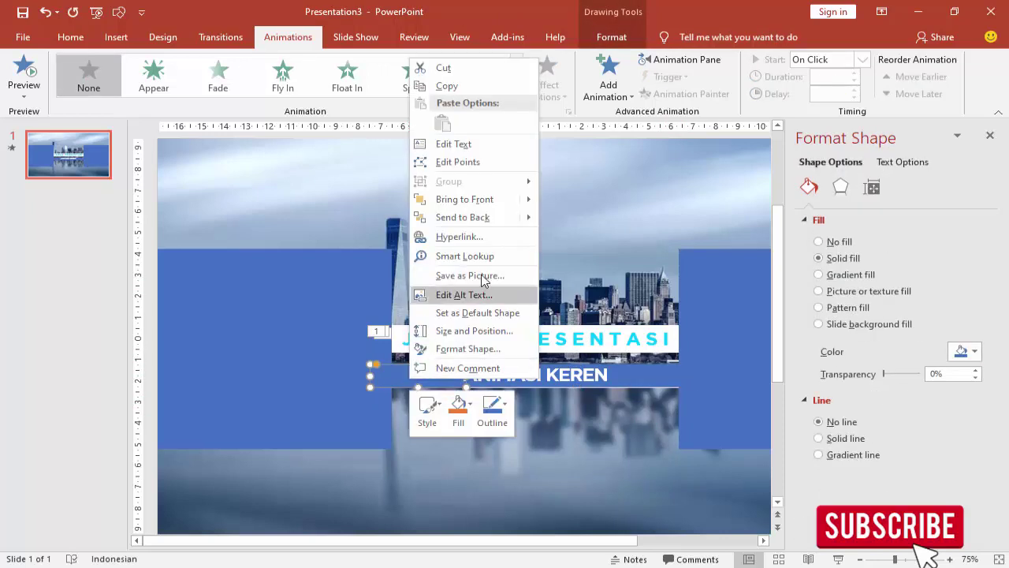
left_click(500, 203)
left_click(552, 387)
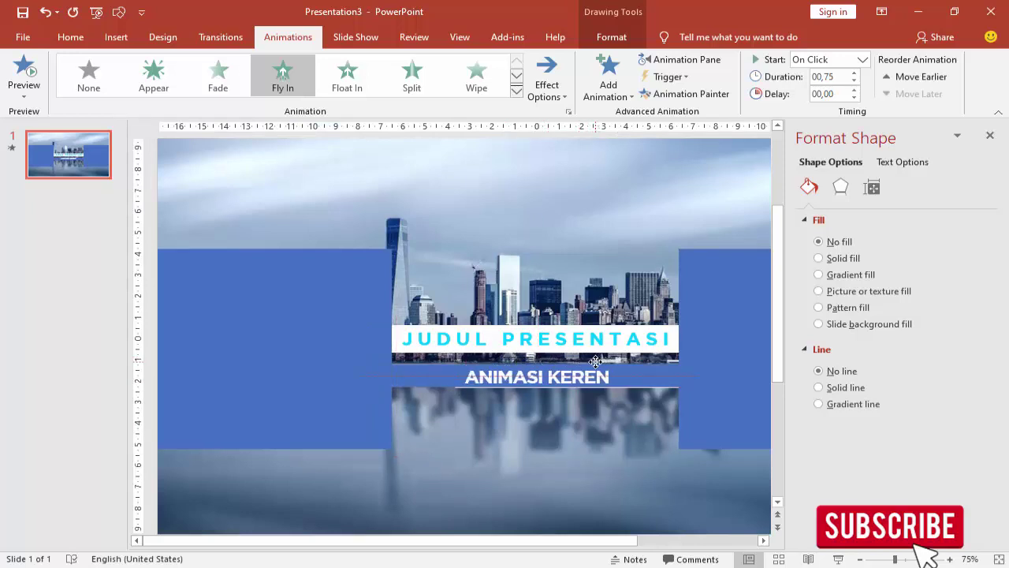
scroll(652, 390, "up", 2, "ctrl")
left_click(665, 342)
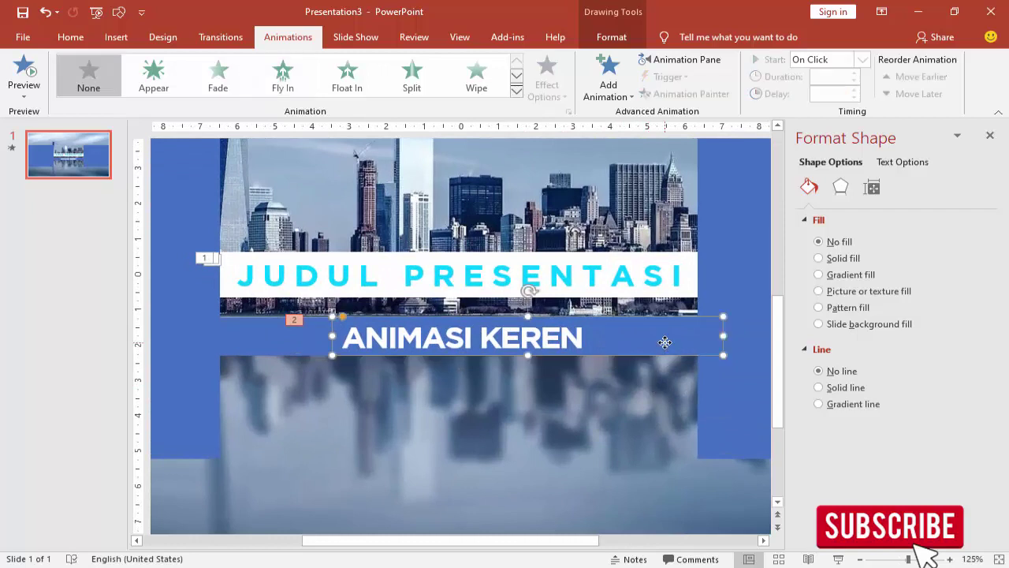
key("ctrl+z")
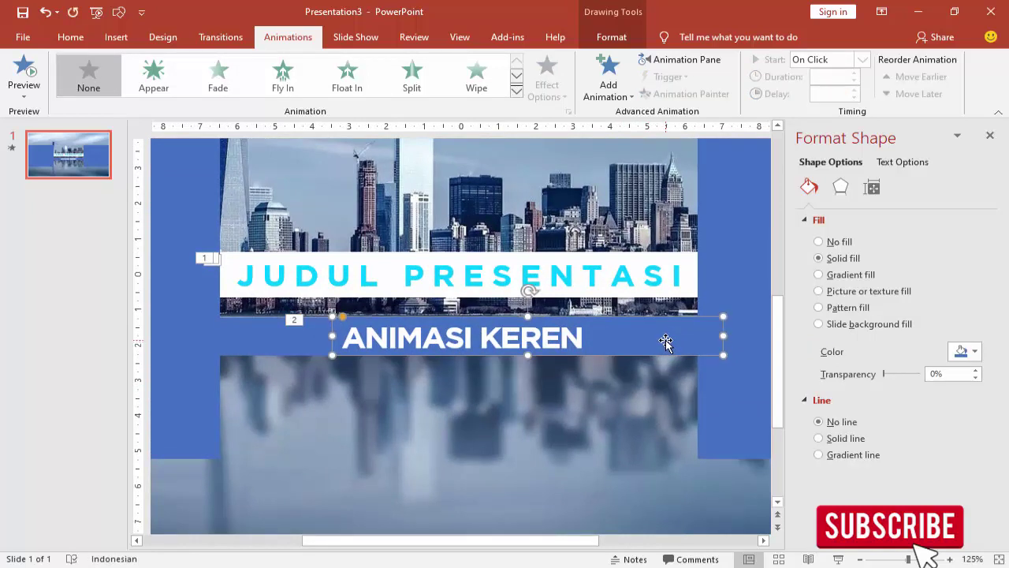
key("Delete")
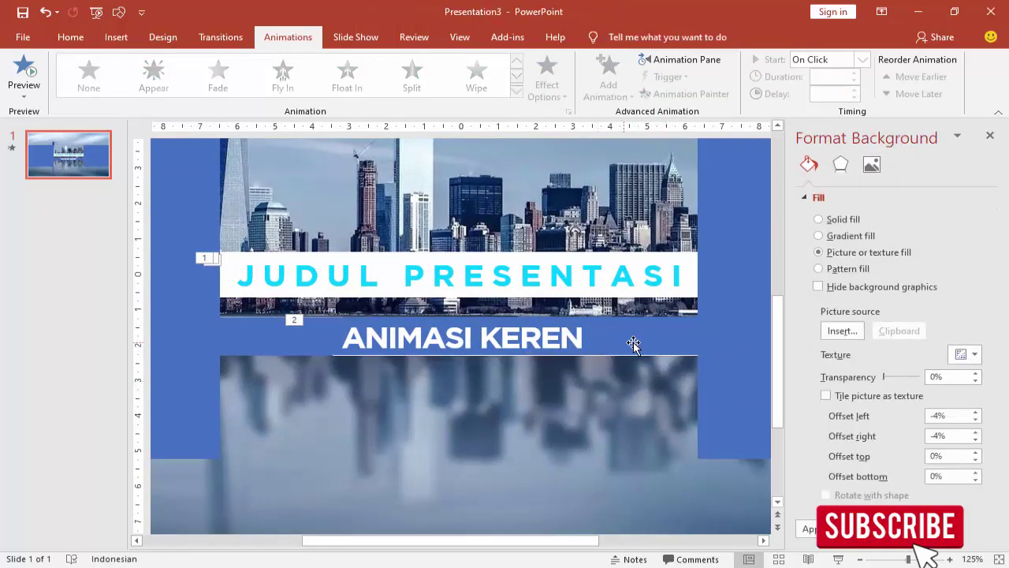
key("ctrl+z")
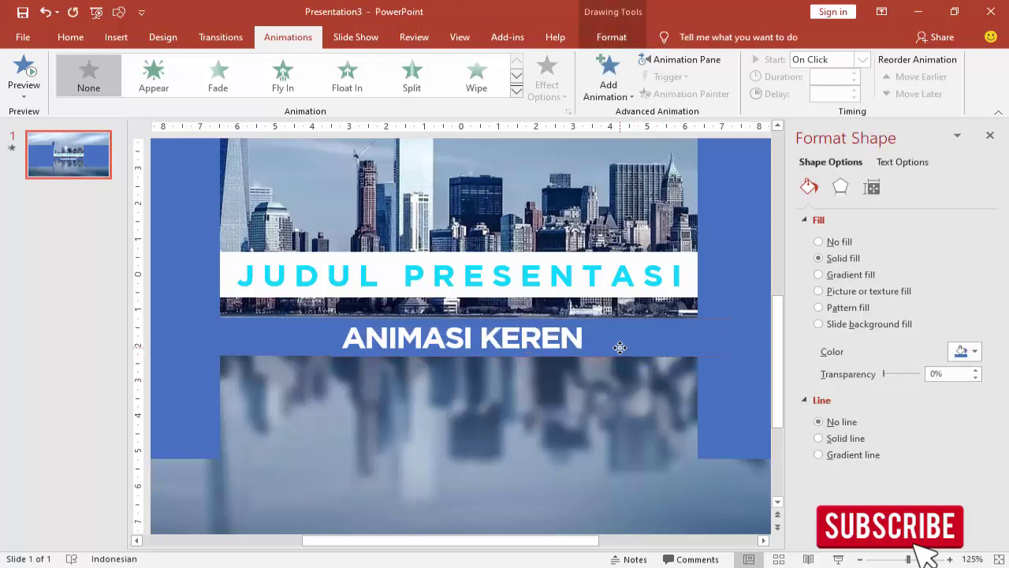
left_click(414, 315)
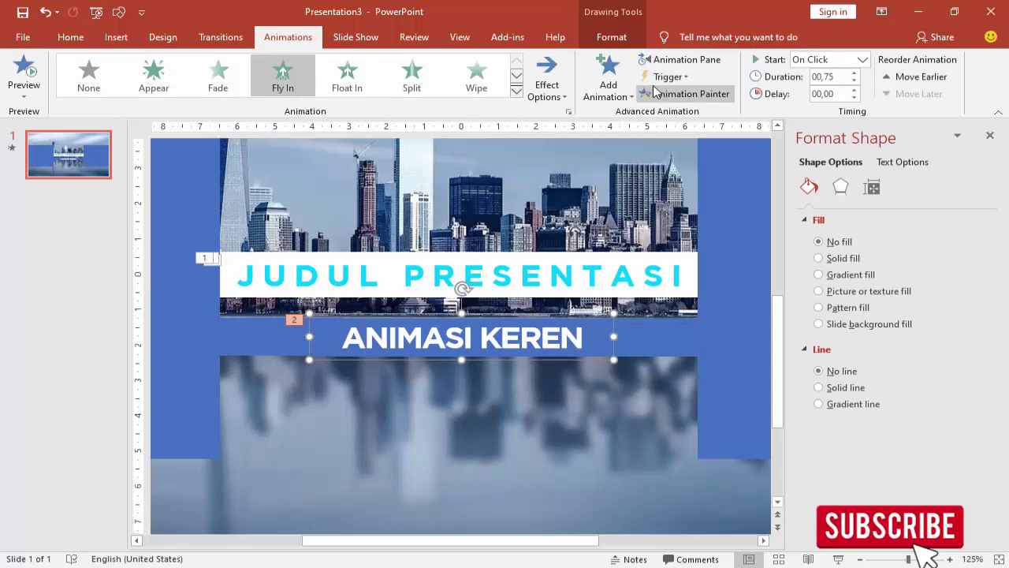
- Add a second Fly In from the left to ANIMASI KEREN, with the Animation Pane open
left_click(995, 136)
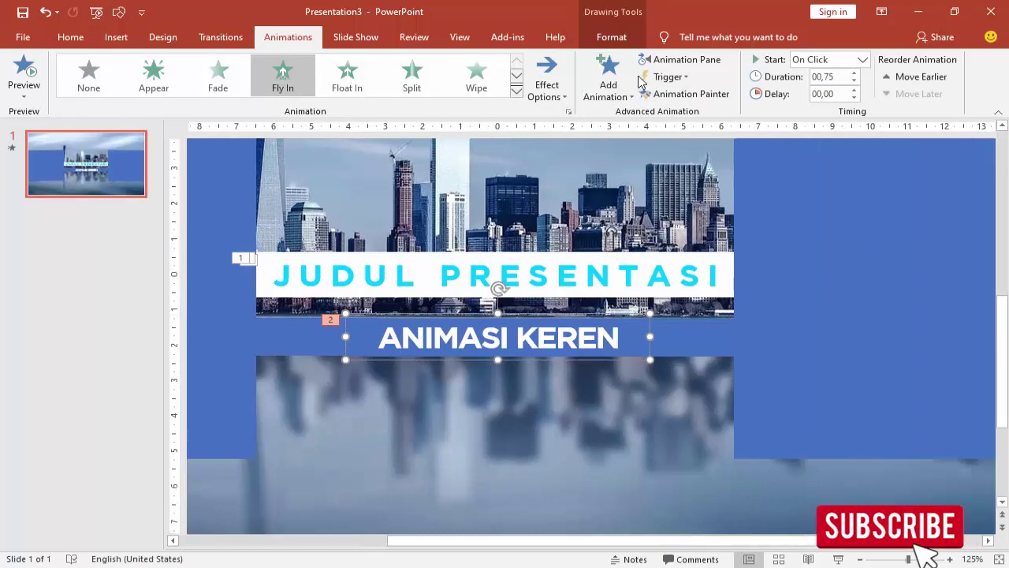
left_click(655, 61)
left_click(608, 75)
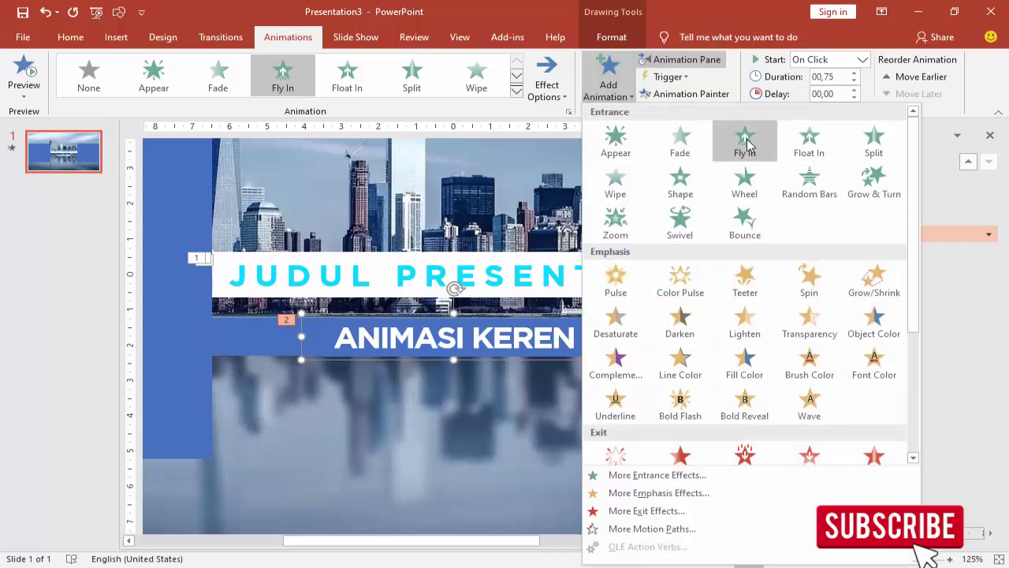
left_click(750, 139)
left_click(781, 161)
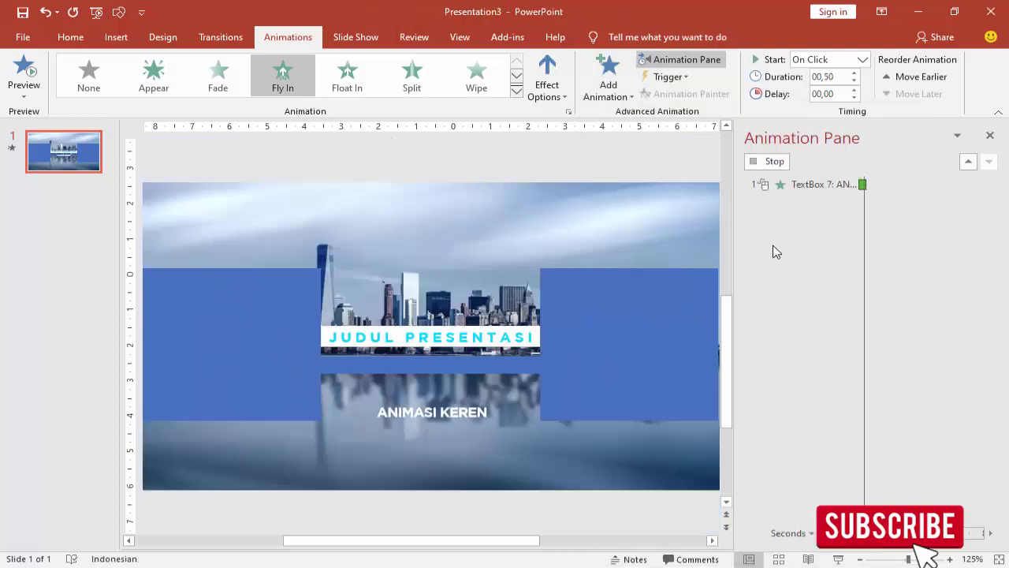
left_click(546, 75)
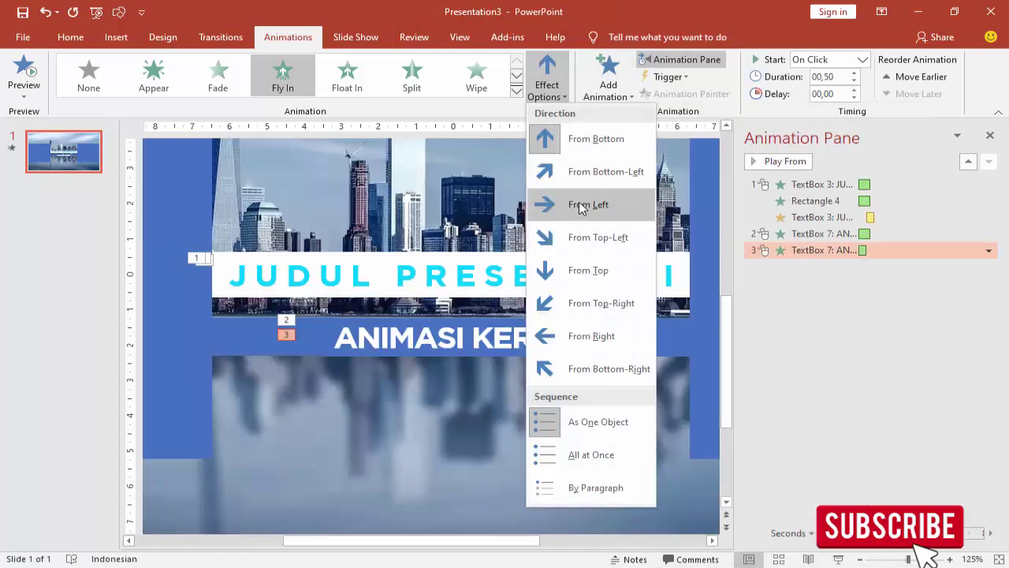
left_click(583, 204)
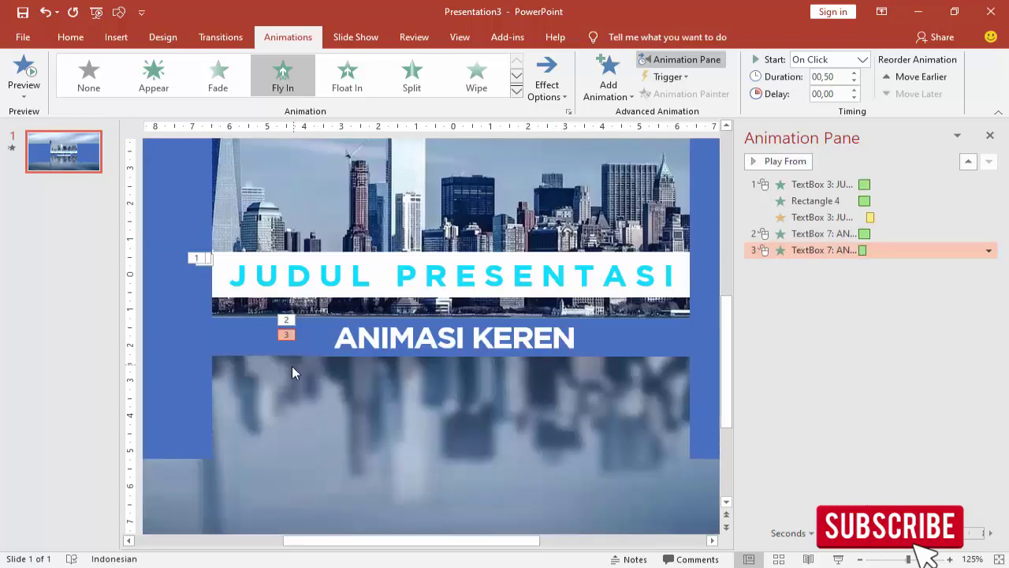
scroll(323, 356, "down", 3, "ctrl")
- Inspect the left blue panel and the ANIMASI KEREN Fly In settings, then preview the animations
scroll(317, 358, "down", 2, "ctrl")
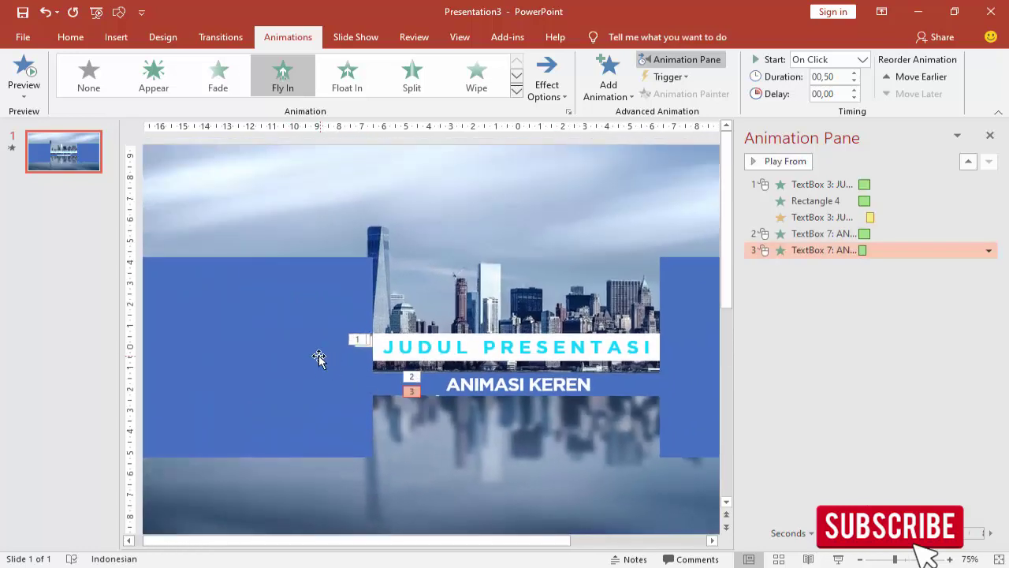
left_click(315, 351)
right_click(315, 350)
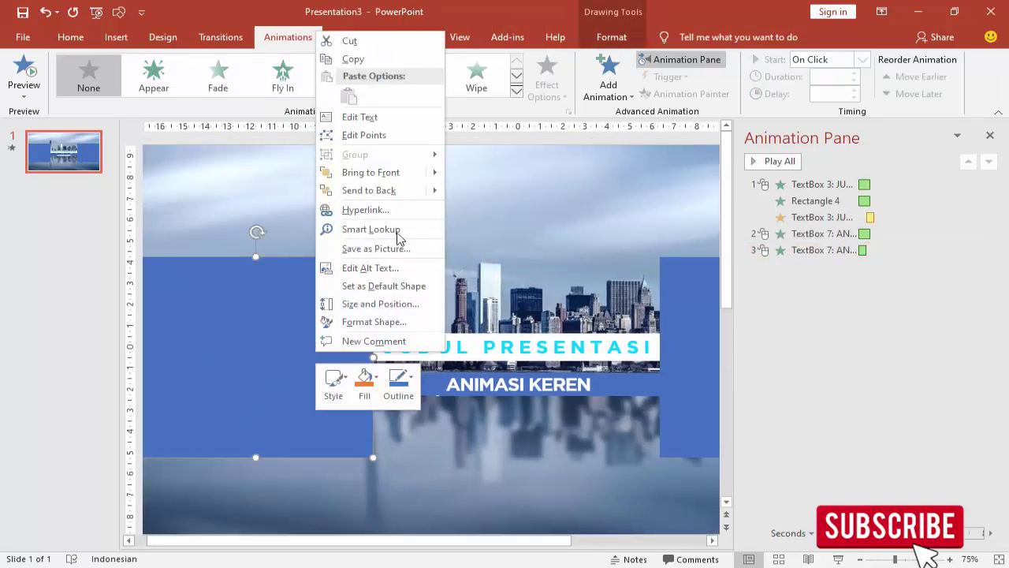
left_click(388, 182)
left_click(513, 385)
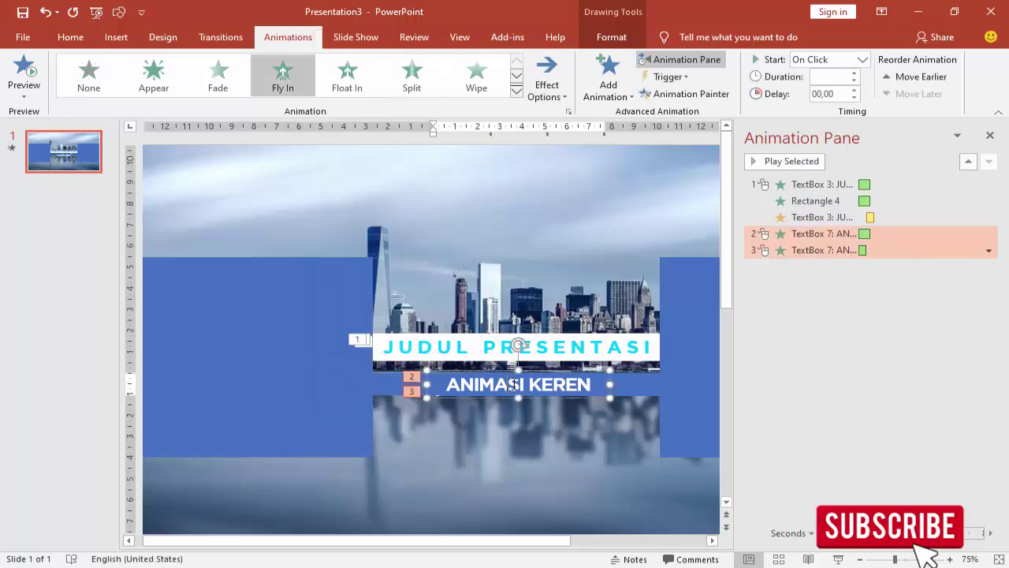
double_click(832, 250)
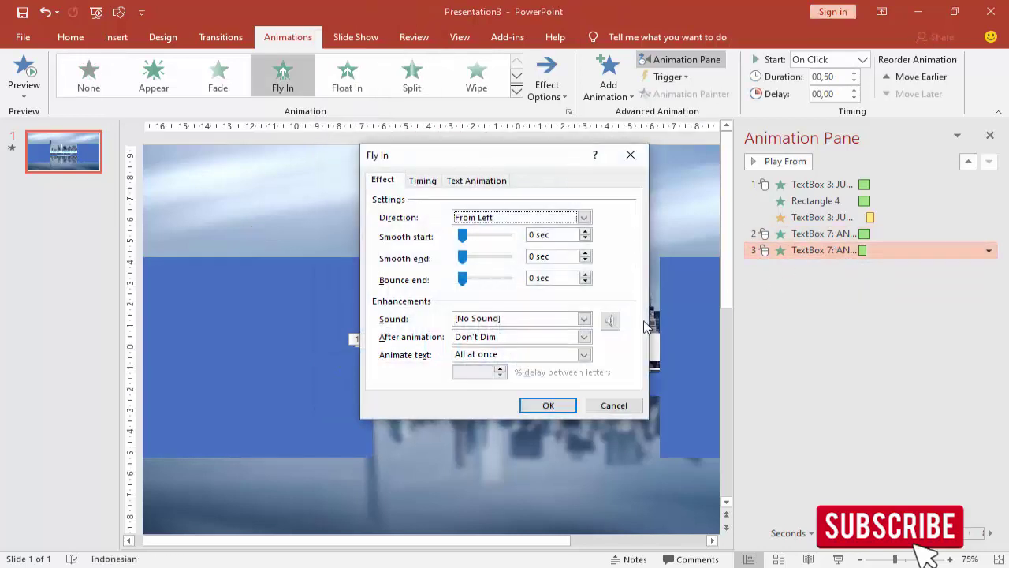
left_click(607, 404)
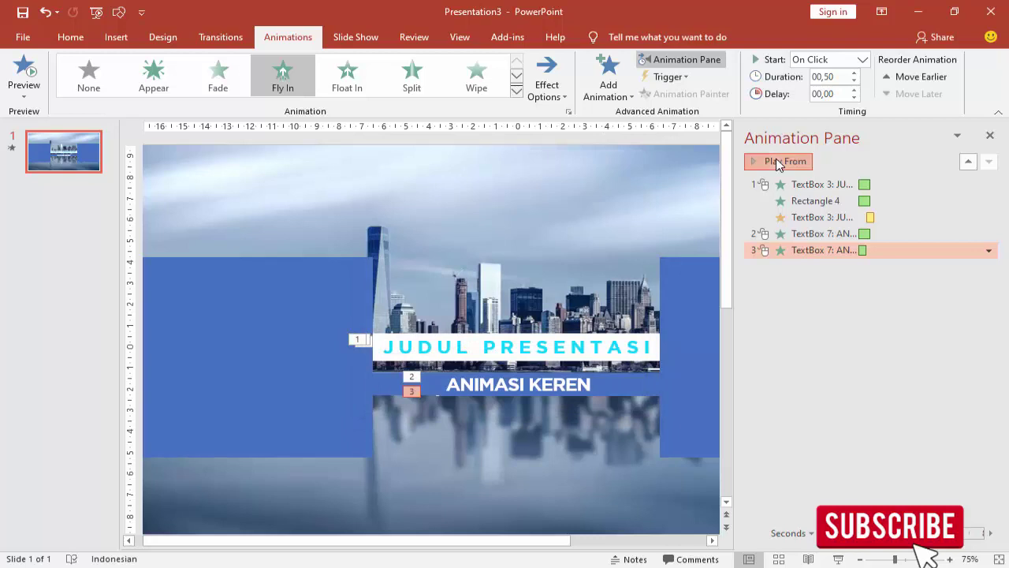
left_click(772, 161)
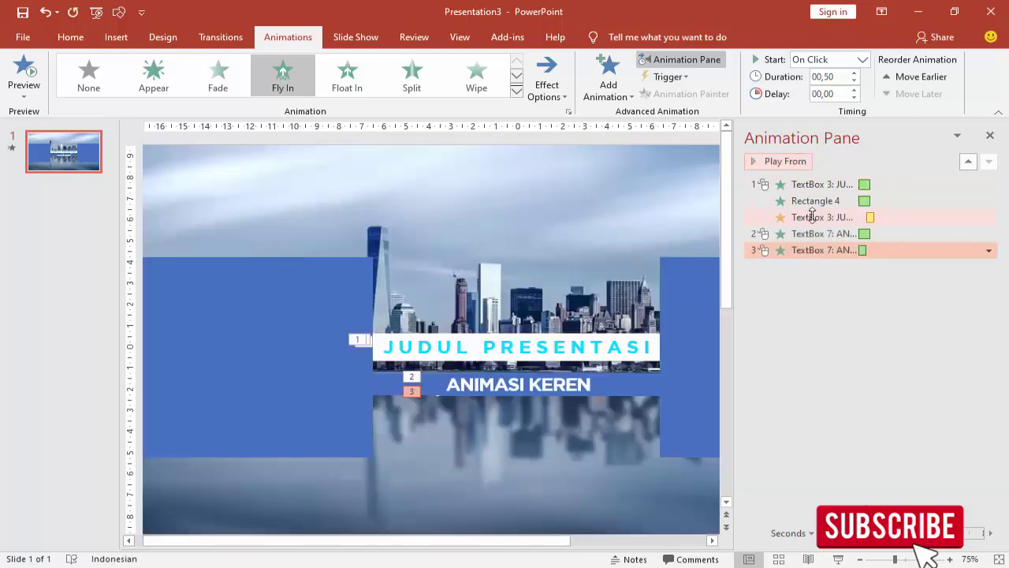
- Give the third animation's Fly In a 0.75-second smooth end and preview it
left_click(864, 60)
left_click(854, 72)
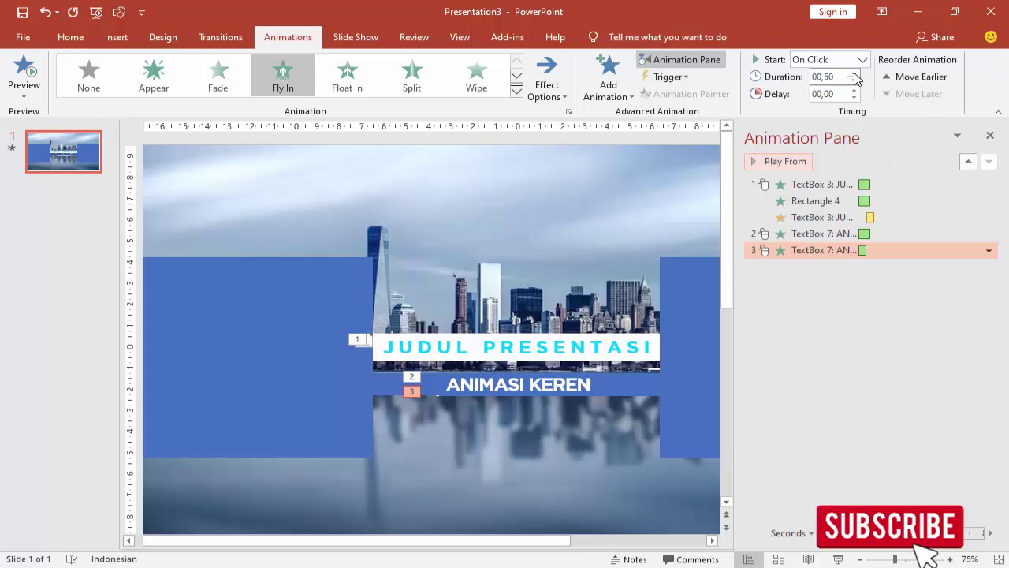
right_click(853, 259)
left_click(875, 320)
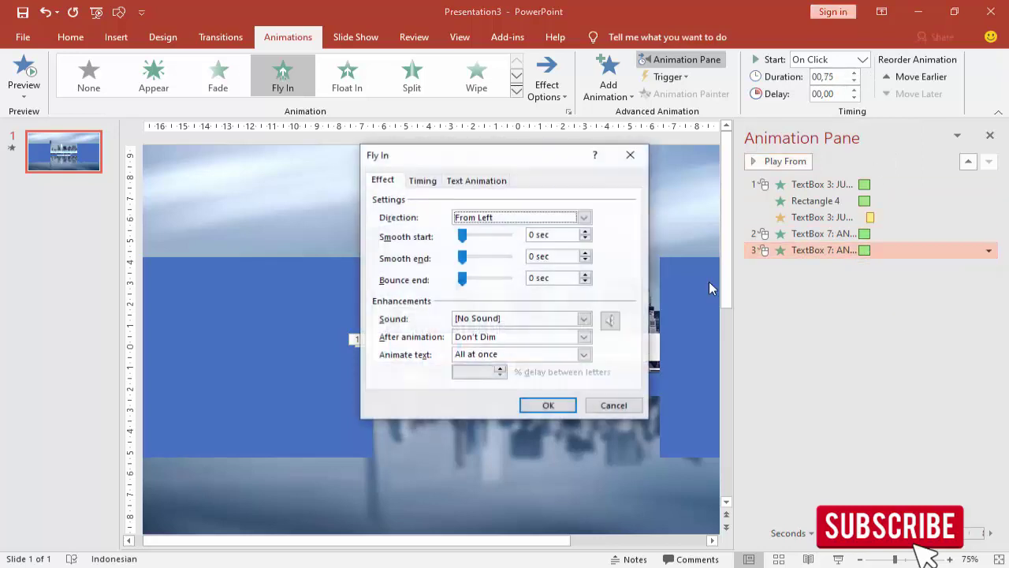
left_click_drag(462, 257, 511, 261)
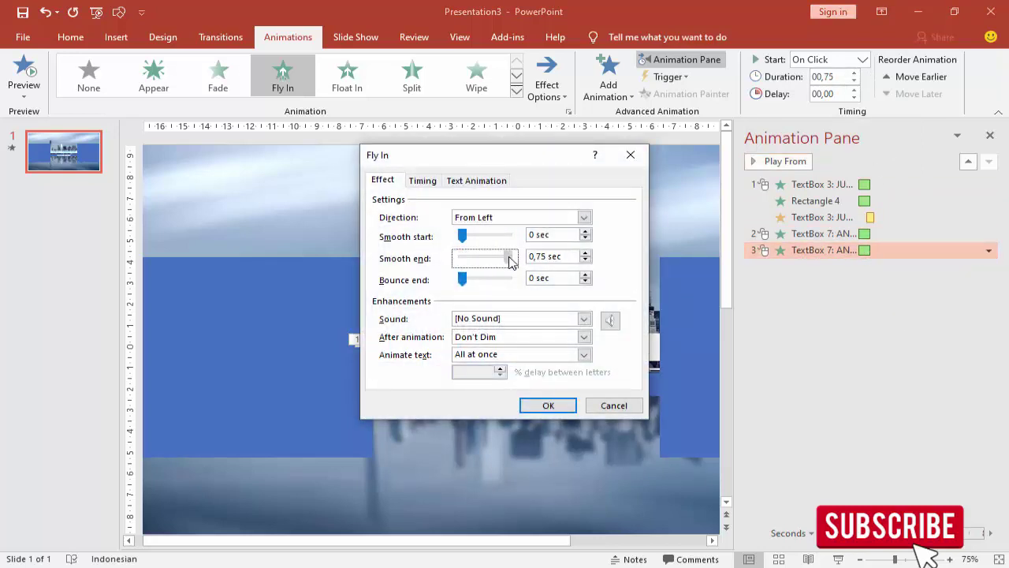
left_click(548, 405)
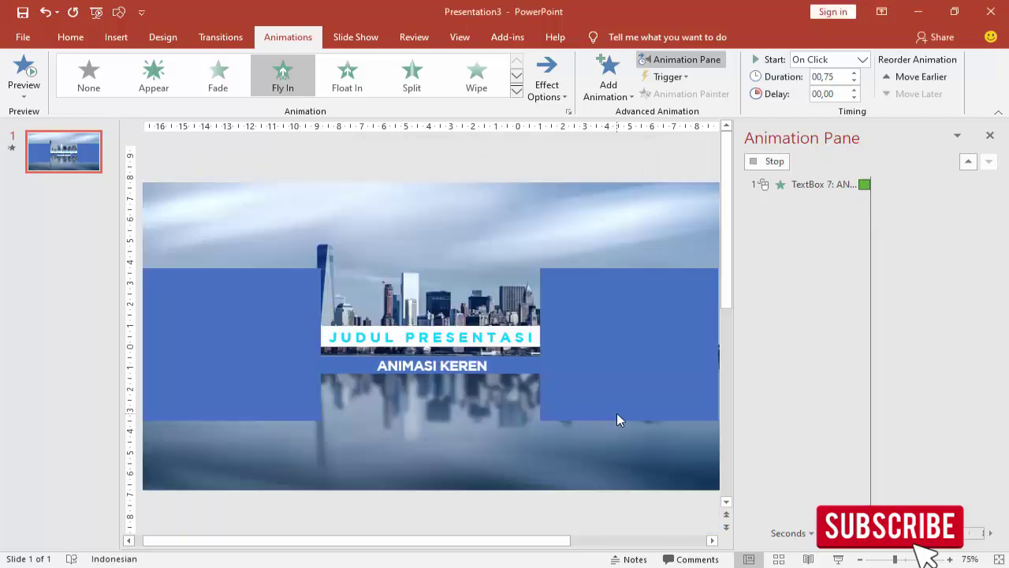
left_click(619, 388)
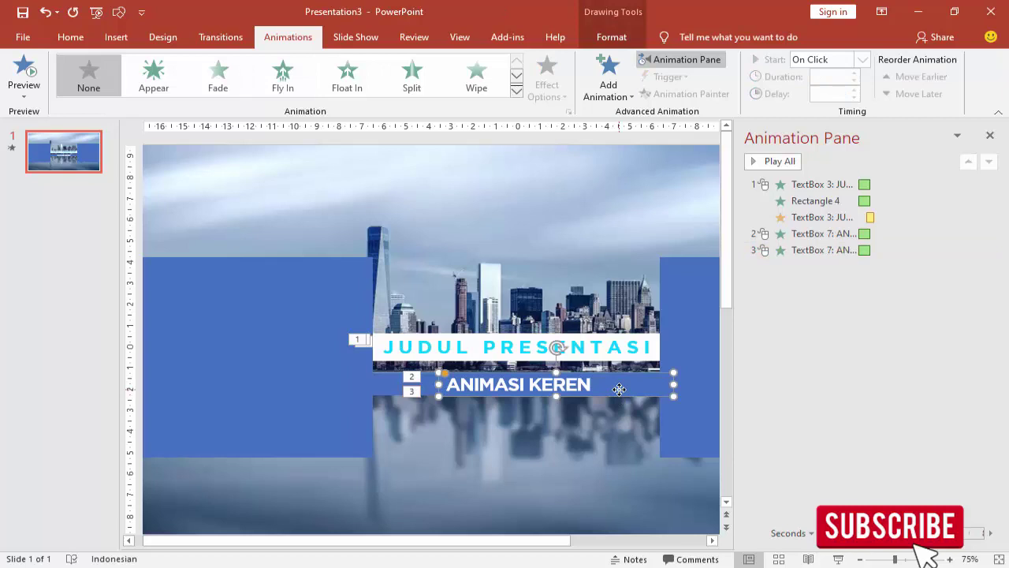
- Nudge the subtitle box into place and give the parallelogram a Fly In from the right
mouse_move(619, 389)
left_mouse_down()
mouse_move(616, 415)
mouse_move(619, 386)
left_mouse_up()
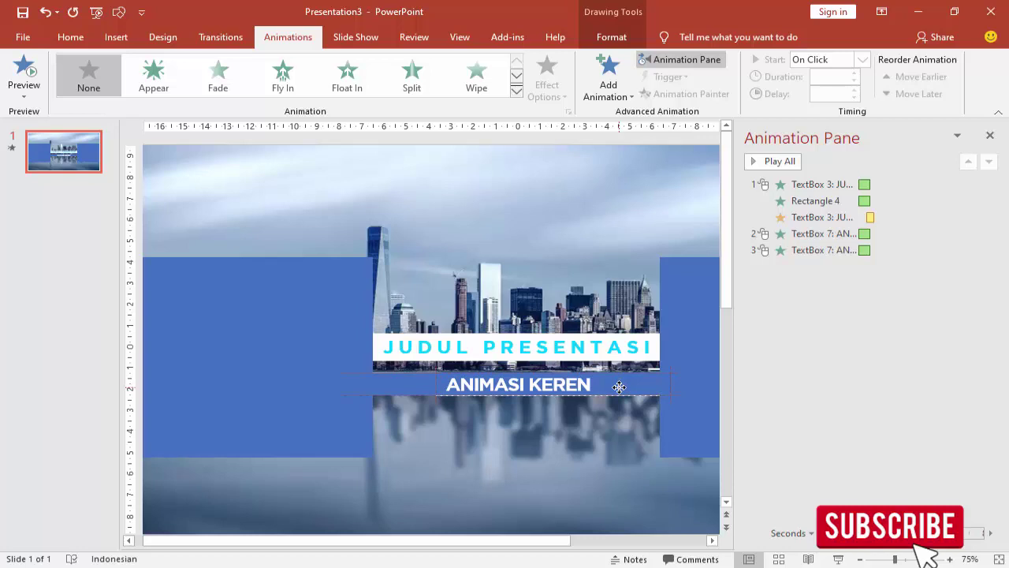
left_click_drag(619, 387, 628, 383)
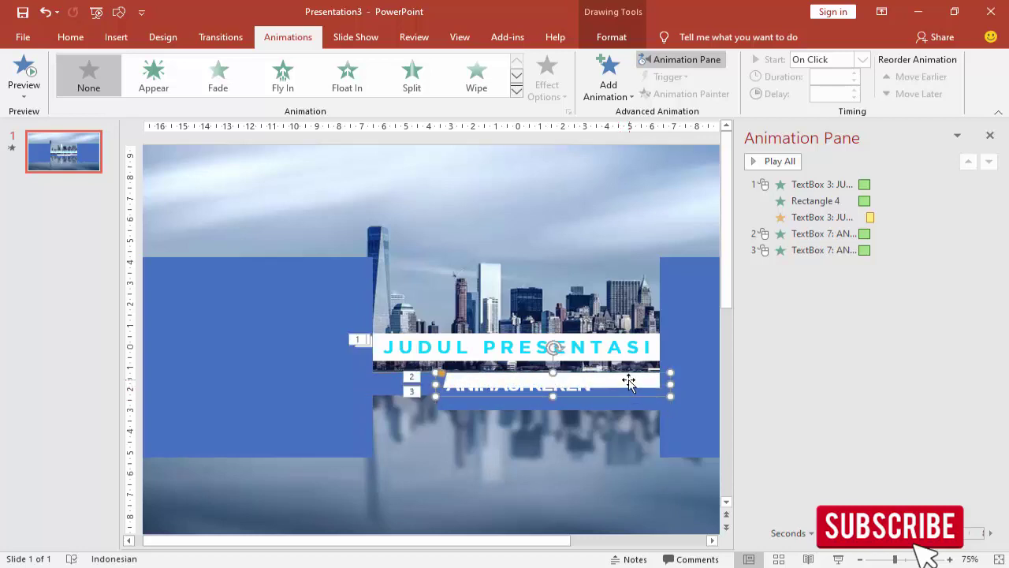
left_click(607, 79)
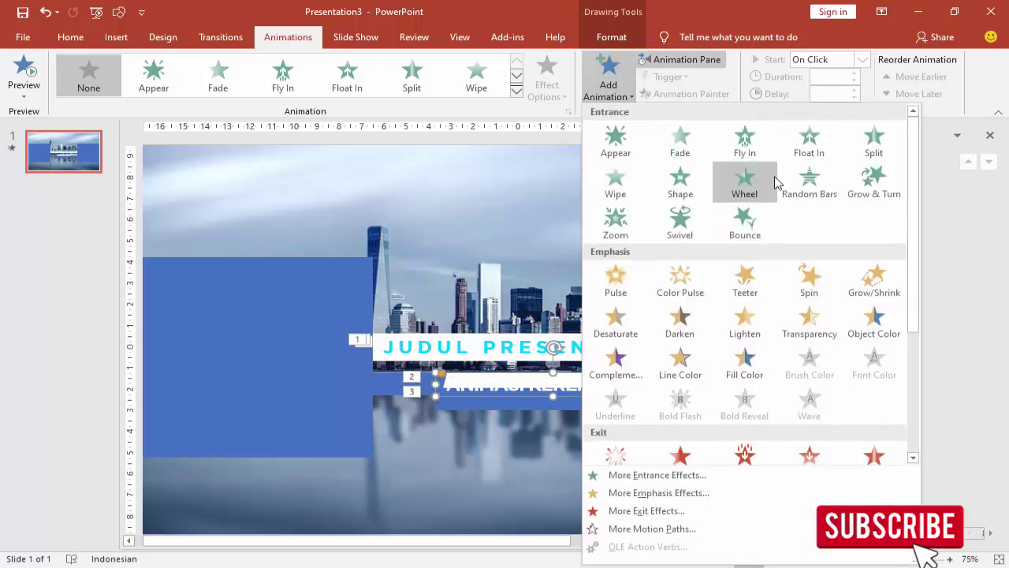
left_click(745, 141)
left_click(547, 79)
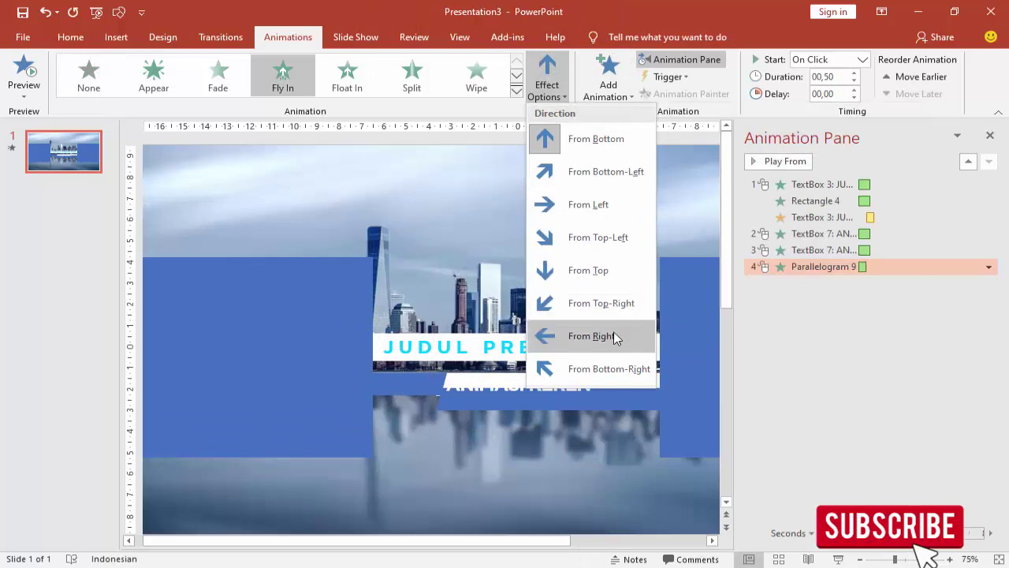
left_click(583, 336)
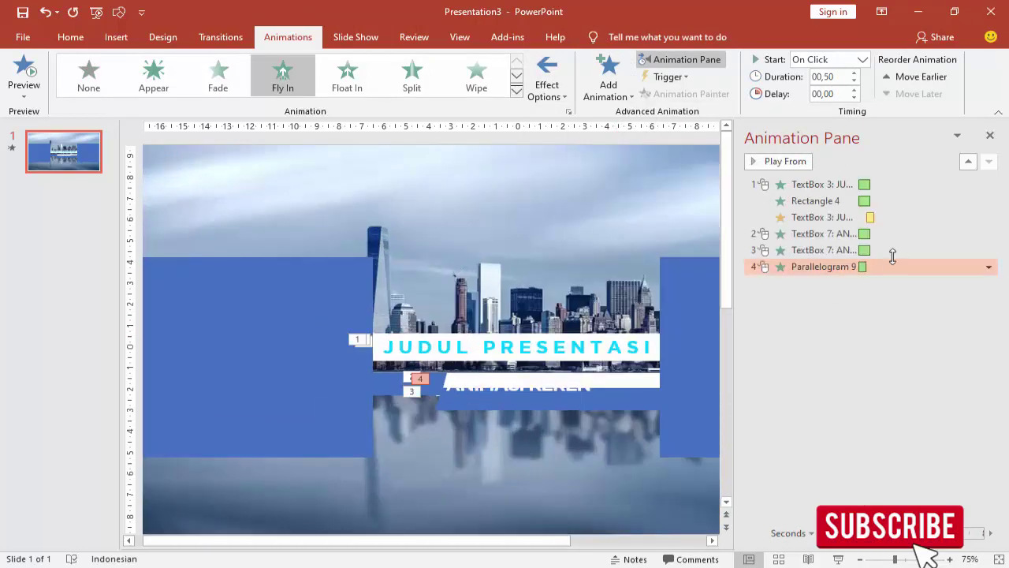
- Set the parallelogram's fly-in to start With Previous at 0.75 s and move it behind ANIMASI KEREN
left_click(863, 60)
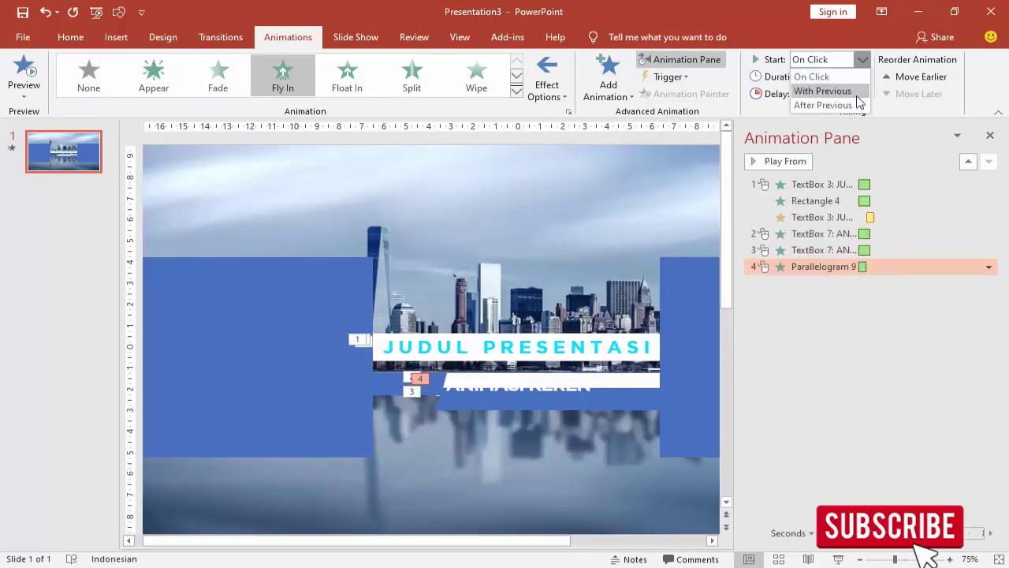
left_click(855, 92)
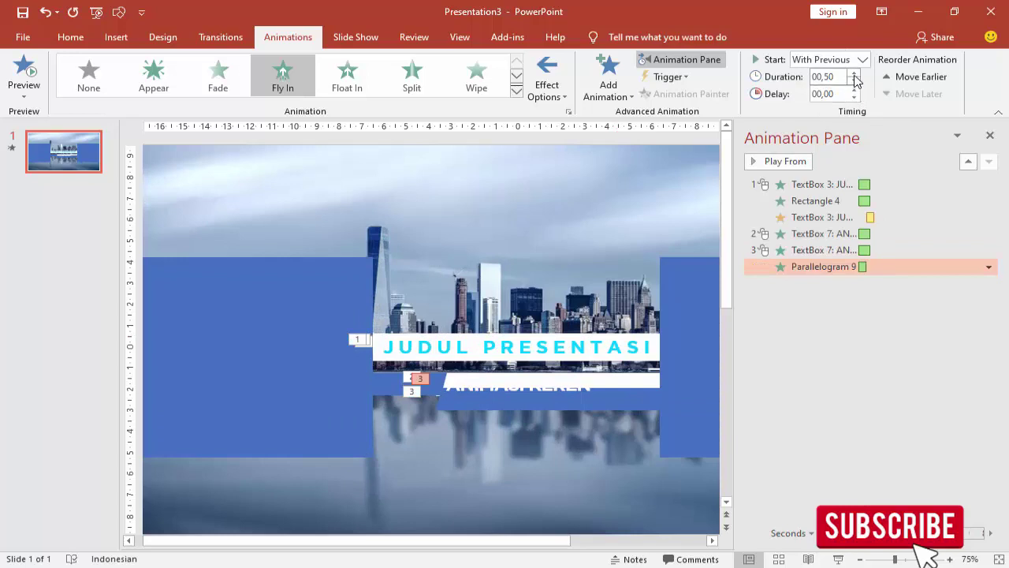
left_click(854, 74)
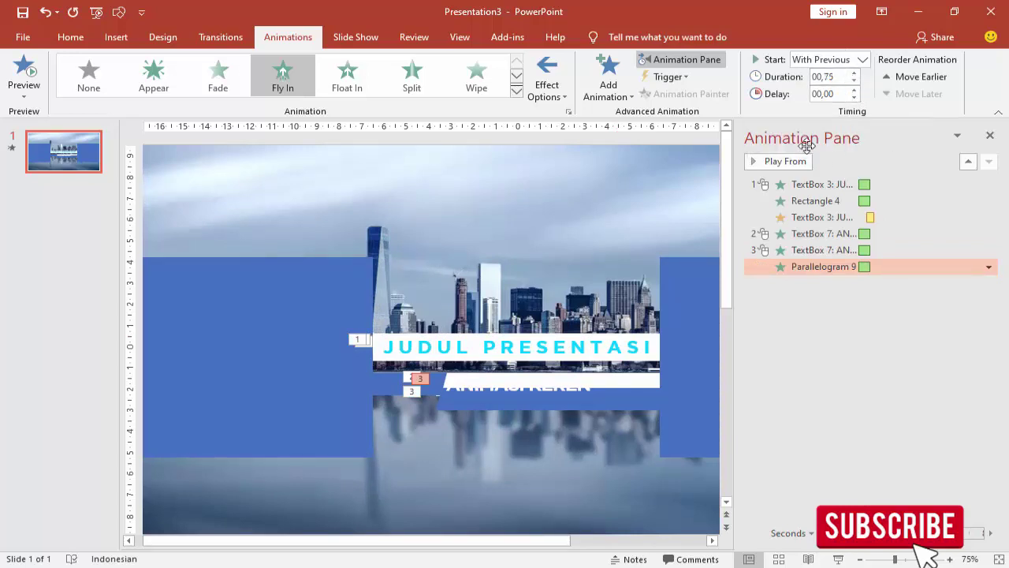
left_click(628, 408)
left_click_drag(627, 406, 631, 390)
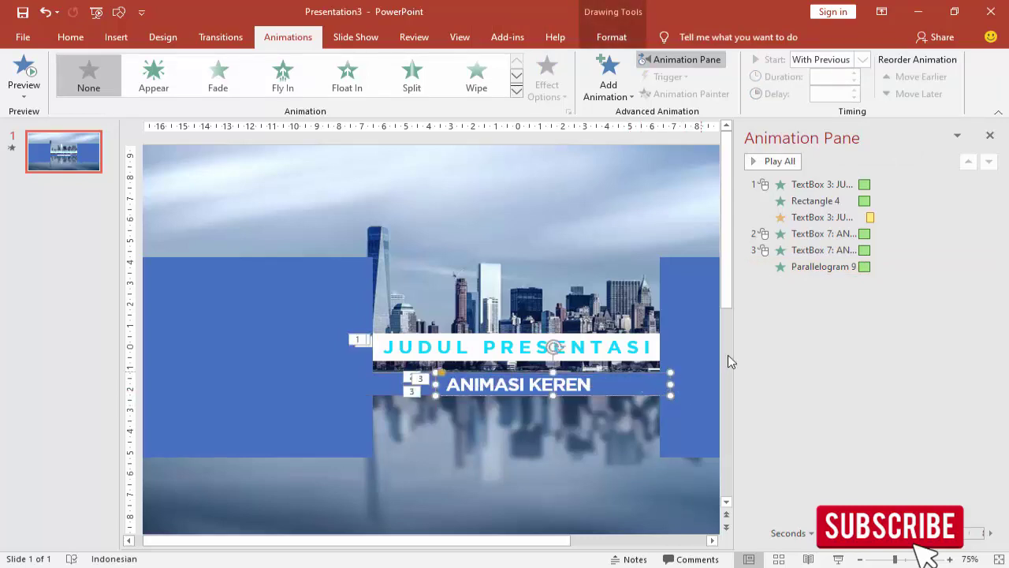
- Add a Fly In entrance to the second parallelogram, starting With Previous
left_click(608, 79)
left_click(756, 146)
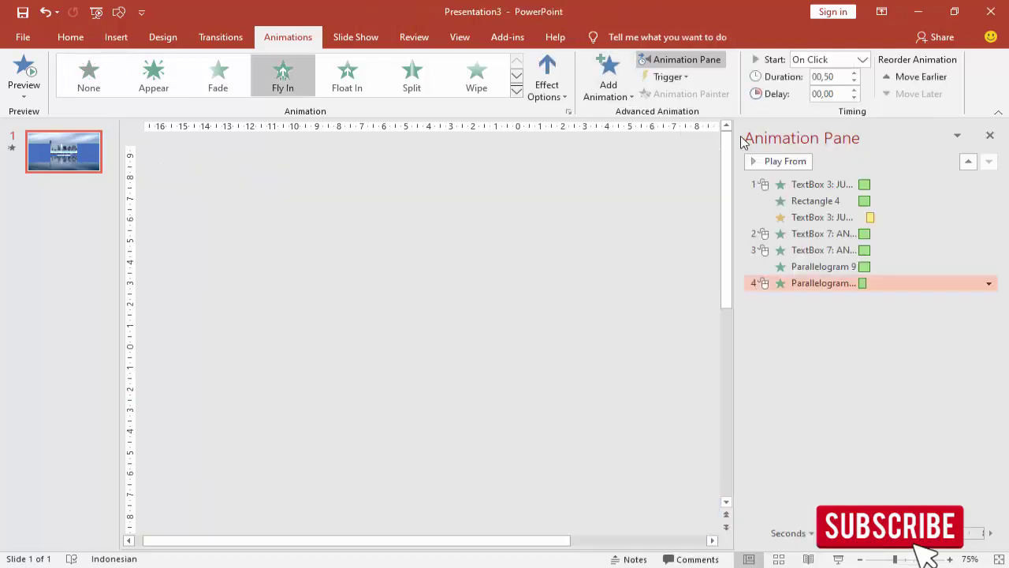
left_click(564, 79)
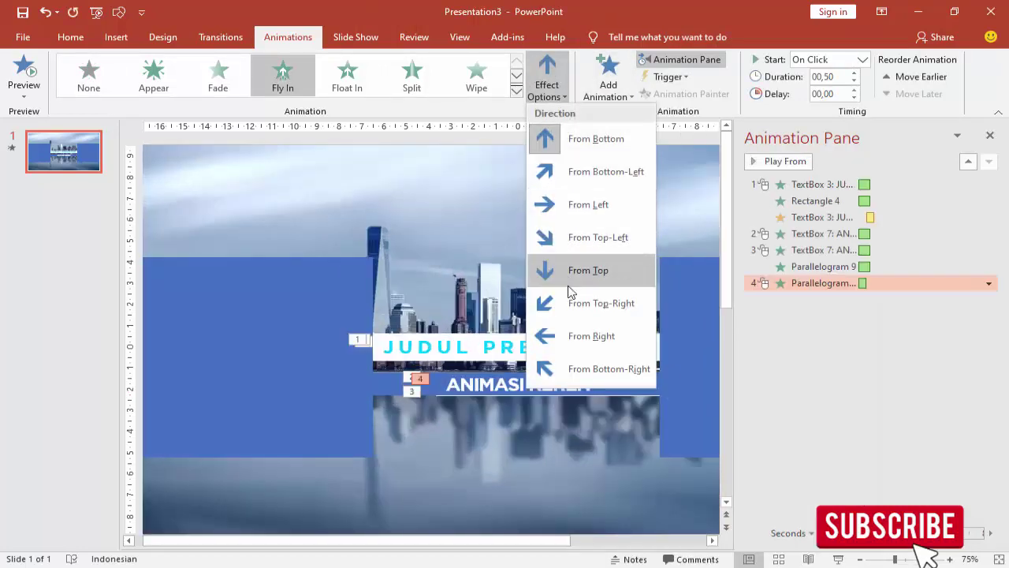
left_click(577, 332)
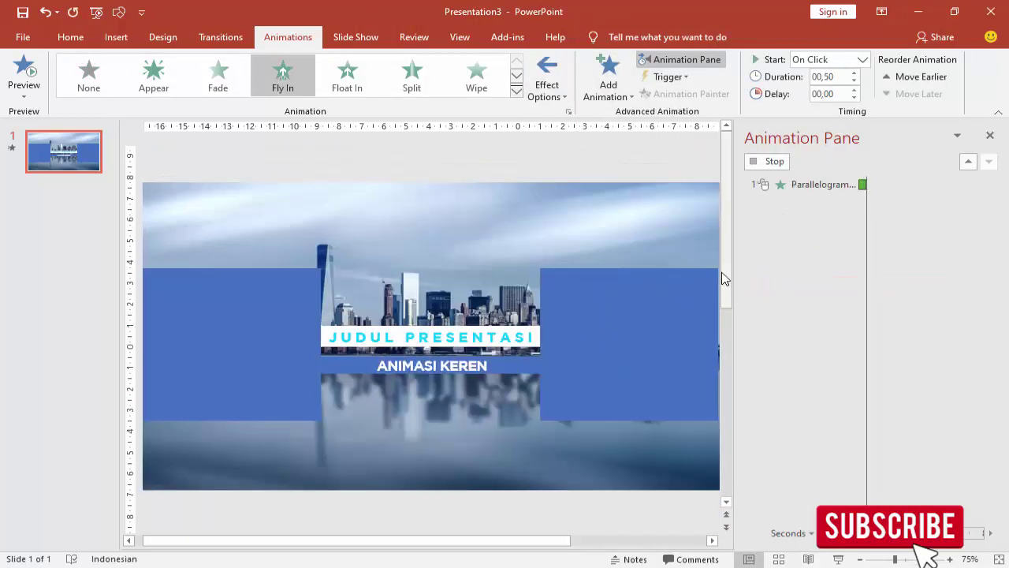
left_click(864, 61)
left_click(854, 89)
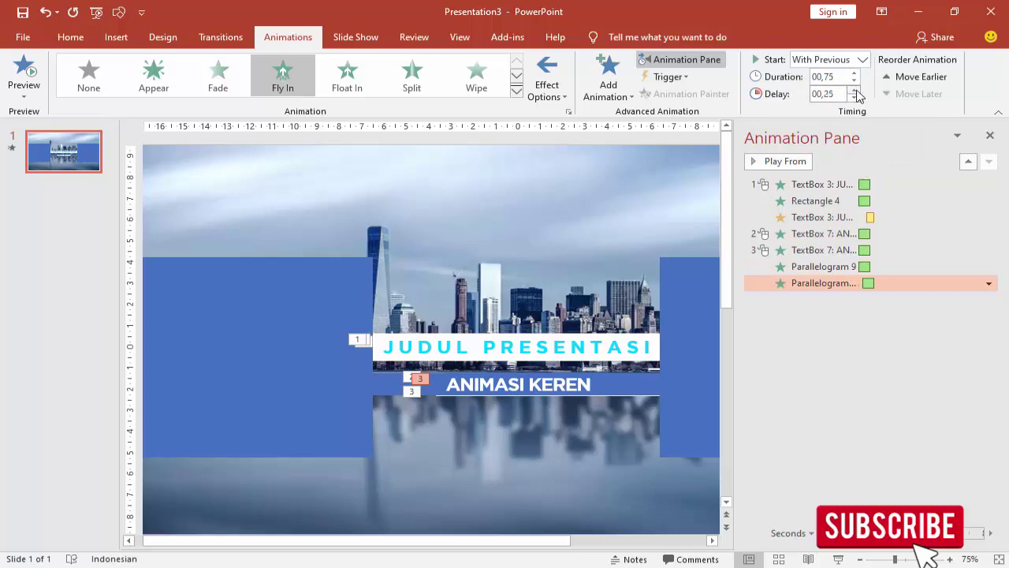
- Preview the animations starting from the first parallelogram's fly-in
left_click(820, 267)
left_click(800, 163)
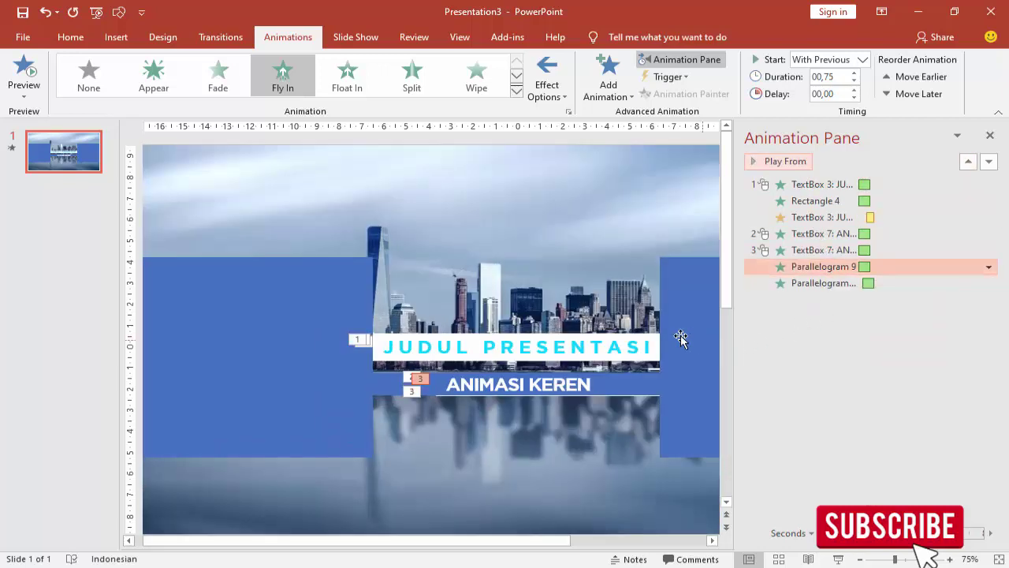
scroll(643, 329, "down", 1, "ctrl")
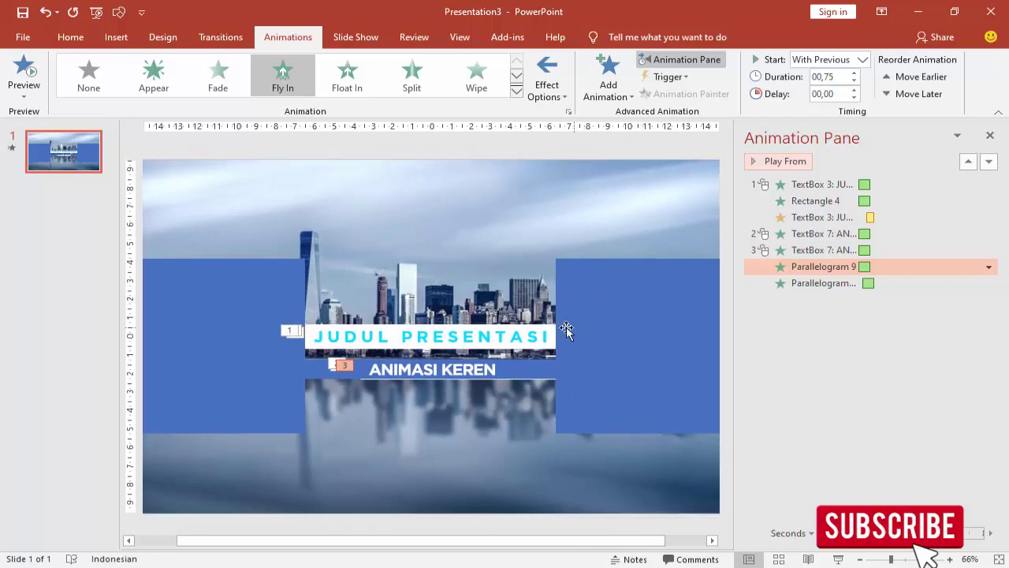
- Draw a thin 0.32 × 12.35 cm rectangle bar across the skyline just above the title
left_click(540, 325)
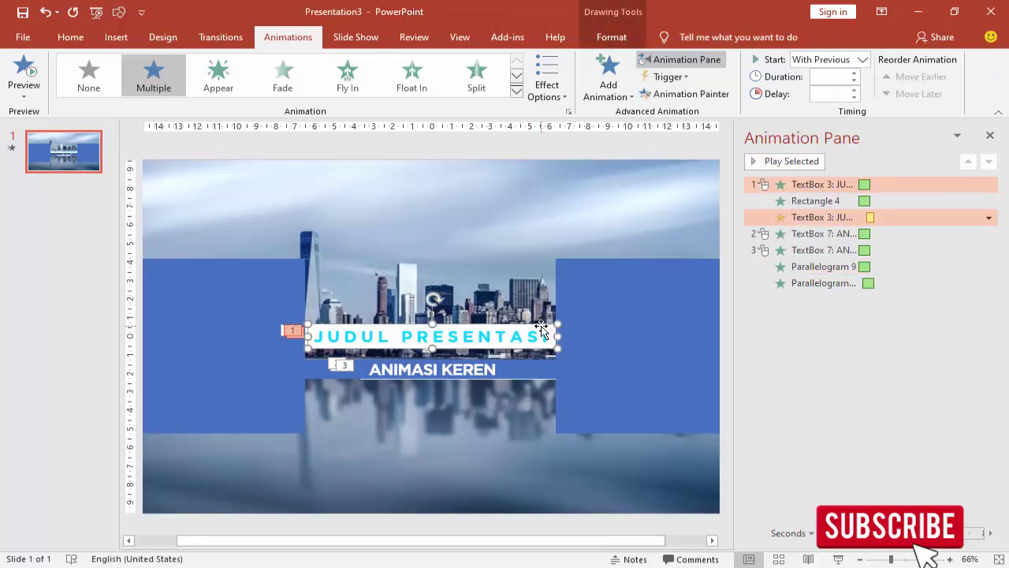
left_click(634, 305)
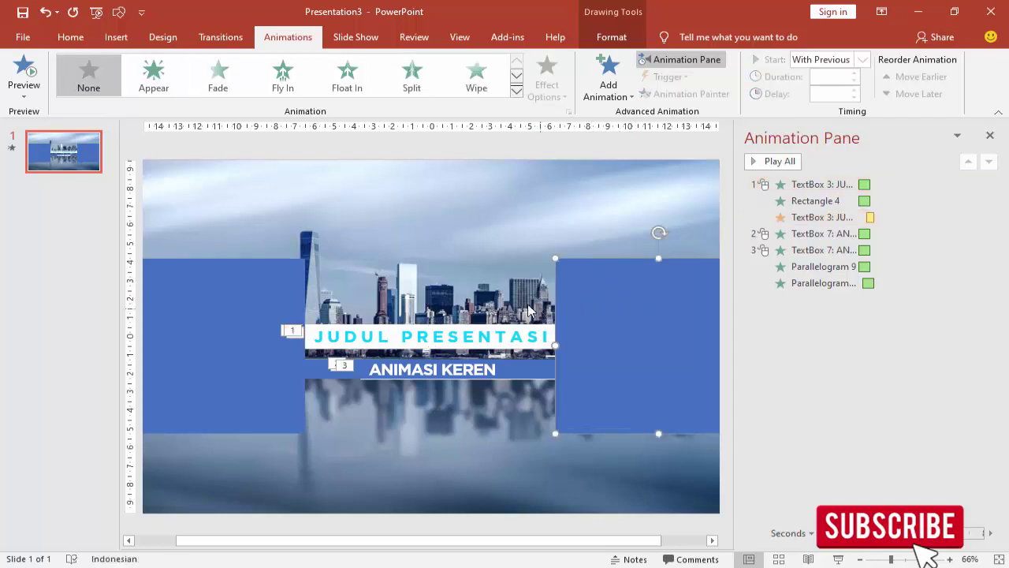
left_click(116, 37)
left_click(289, 75)
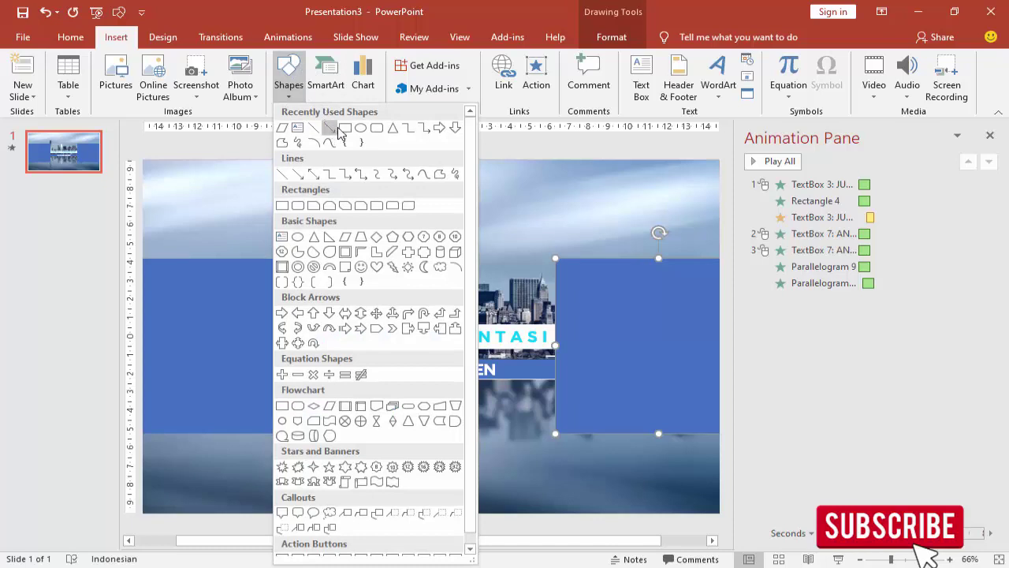
left_click(344, 127)
left_click_drag(309, 294, 550, 301)
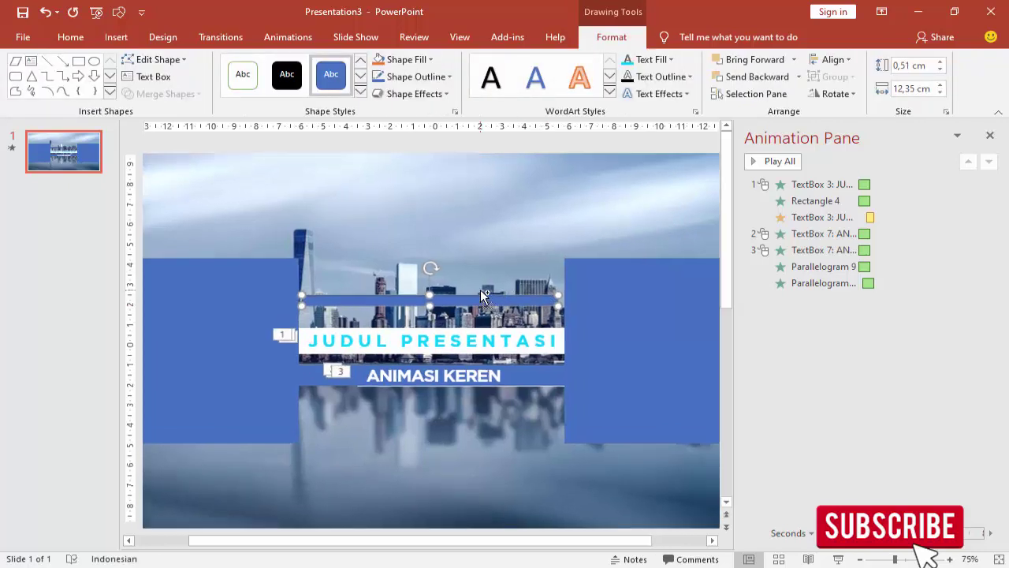
scroll(489, 314, "up", 4)
left_click_drag(435, 331, 433, 337)
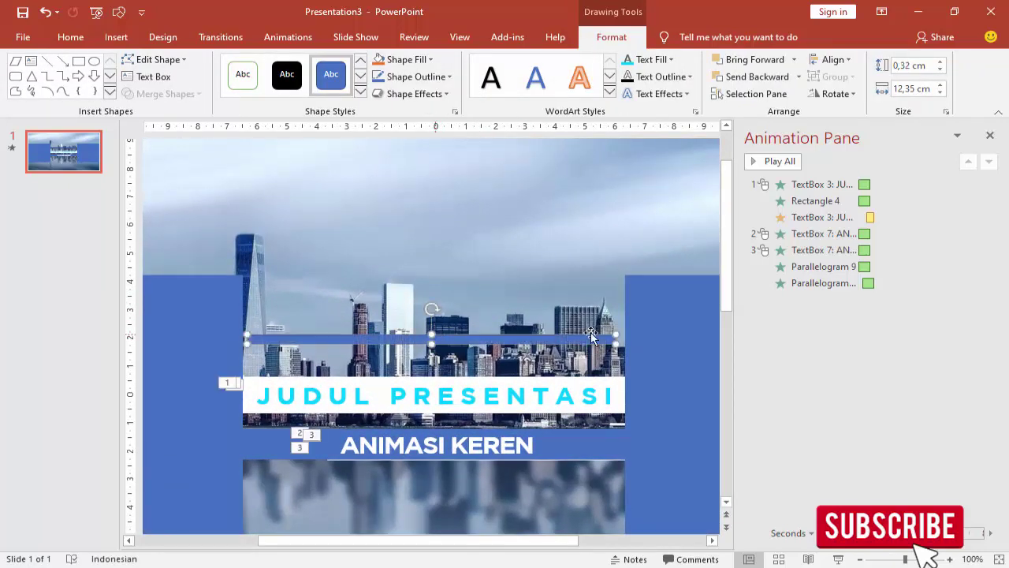
left_click(991, 134)
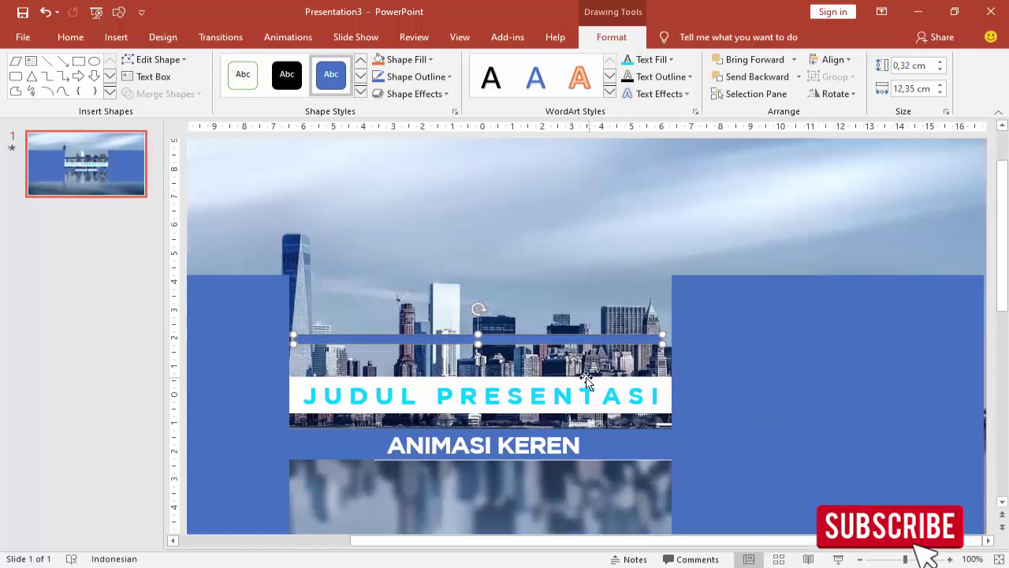
right_click(578, 337)
- Set the bar's outline to No line and duplicate it
left_click(619, 307)
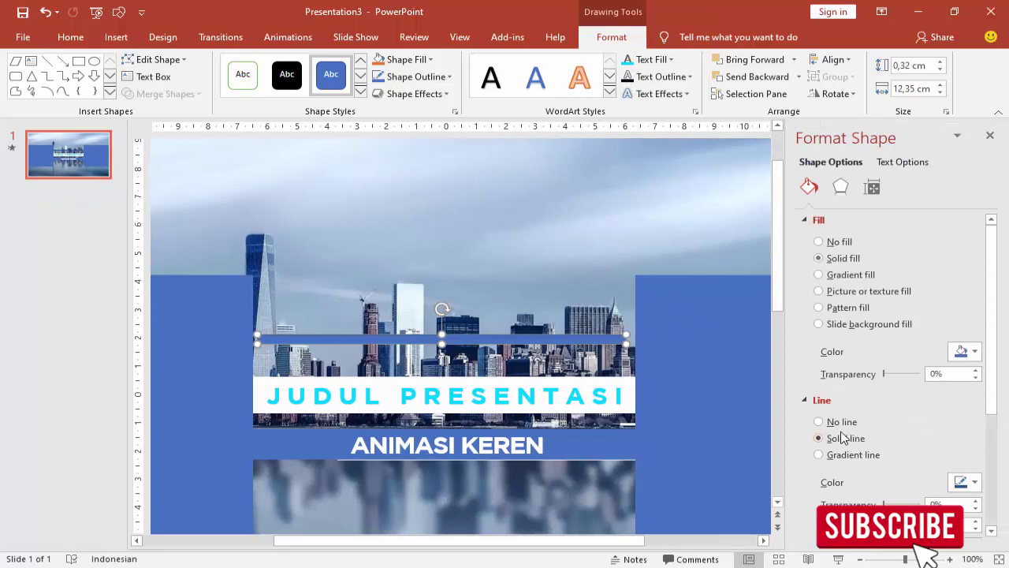
left_click(831, 424)
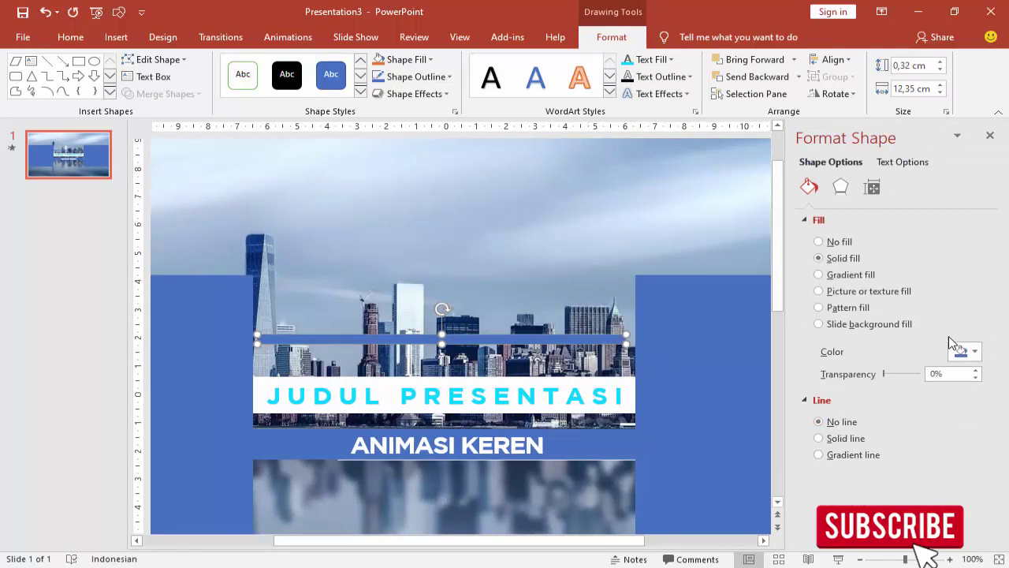
key("ctrl+d")
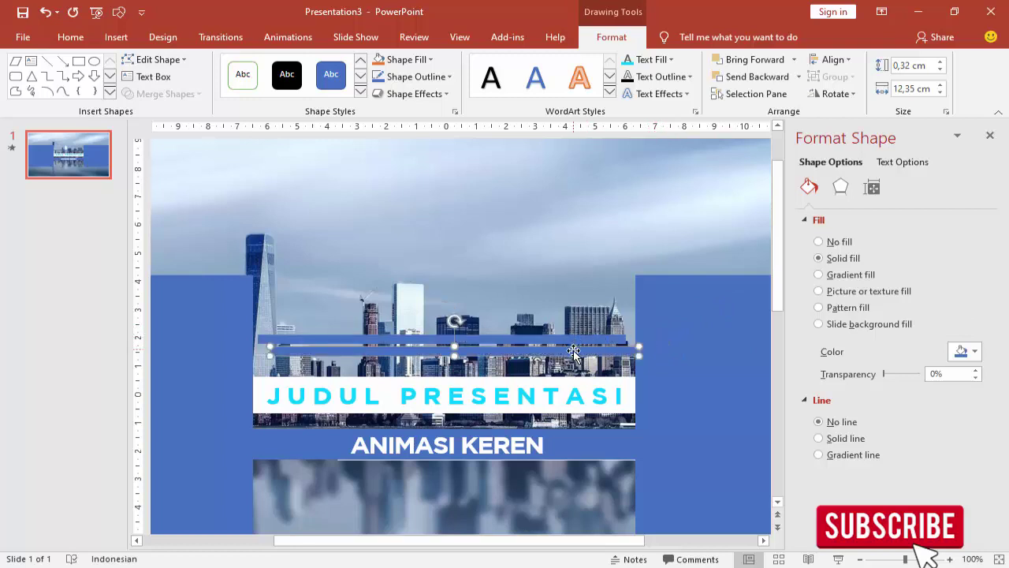
left_click_drag(579, 339, 586, 302)
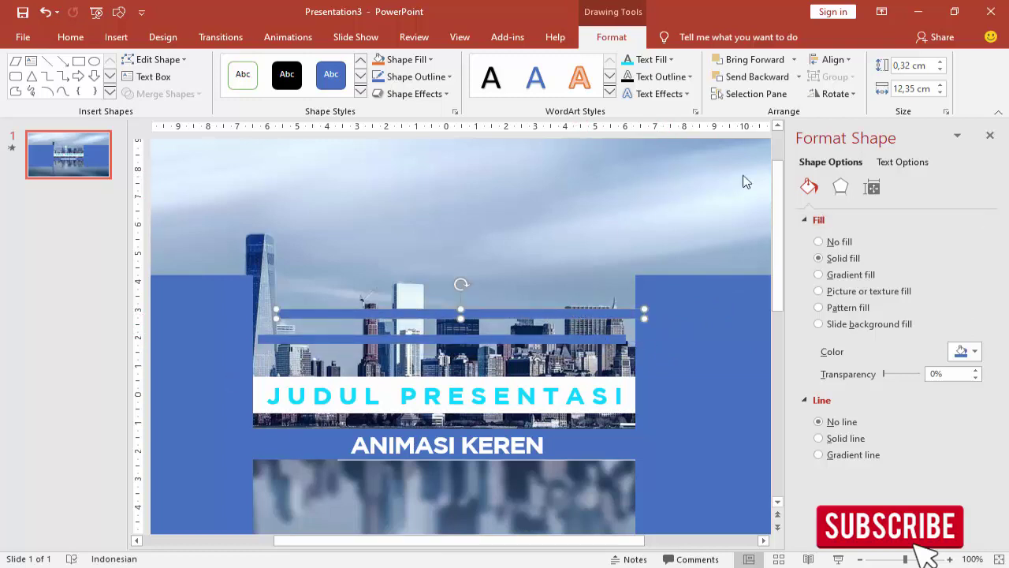
- Fill the copied bar white and lay it over the original bar
left_click(965, 352)
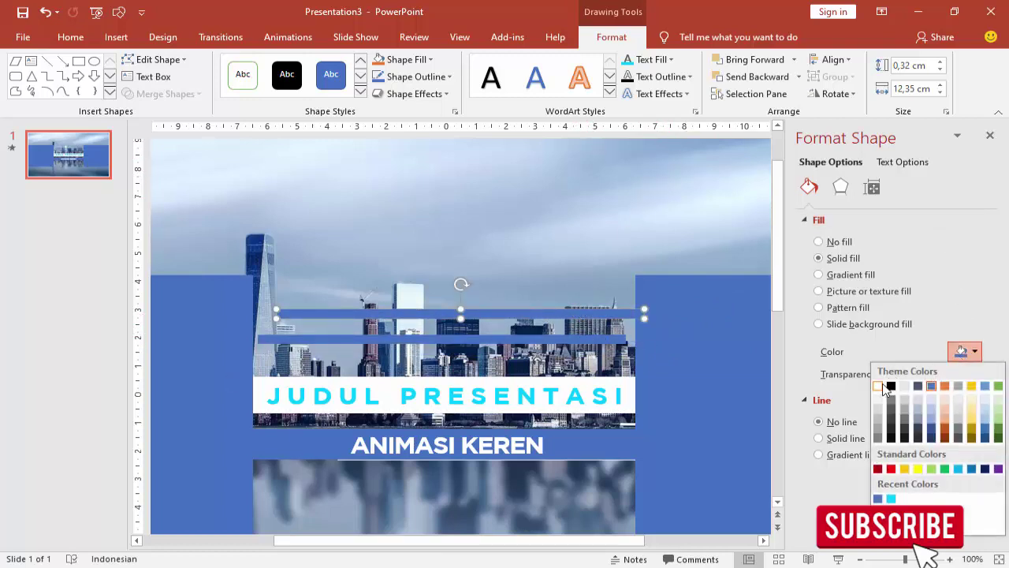
left_click(878, 385)
left_click_drag(623, 316, 606, 339)
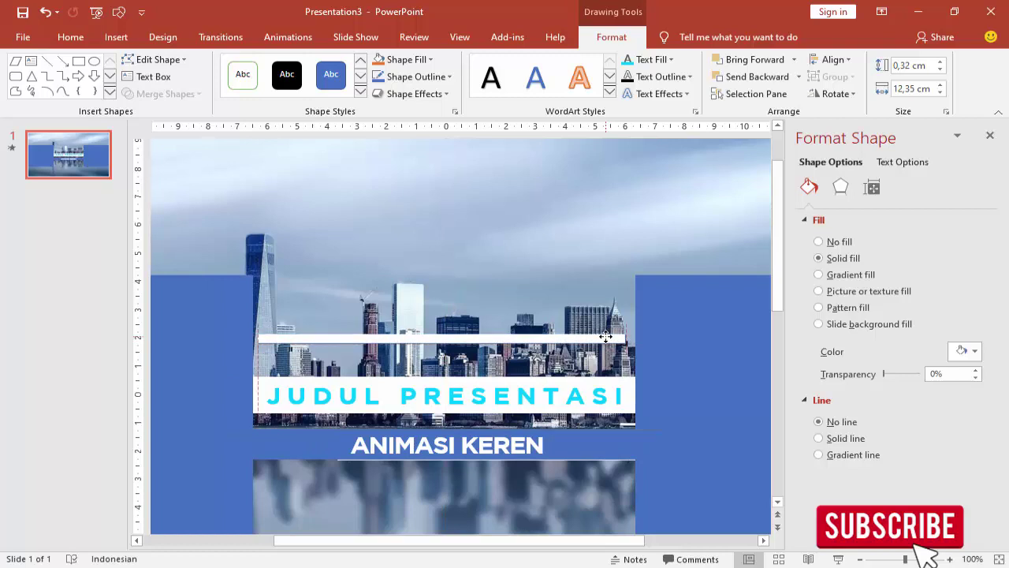
scroll(607, 340, "down", 3)
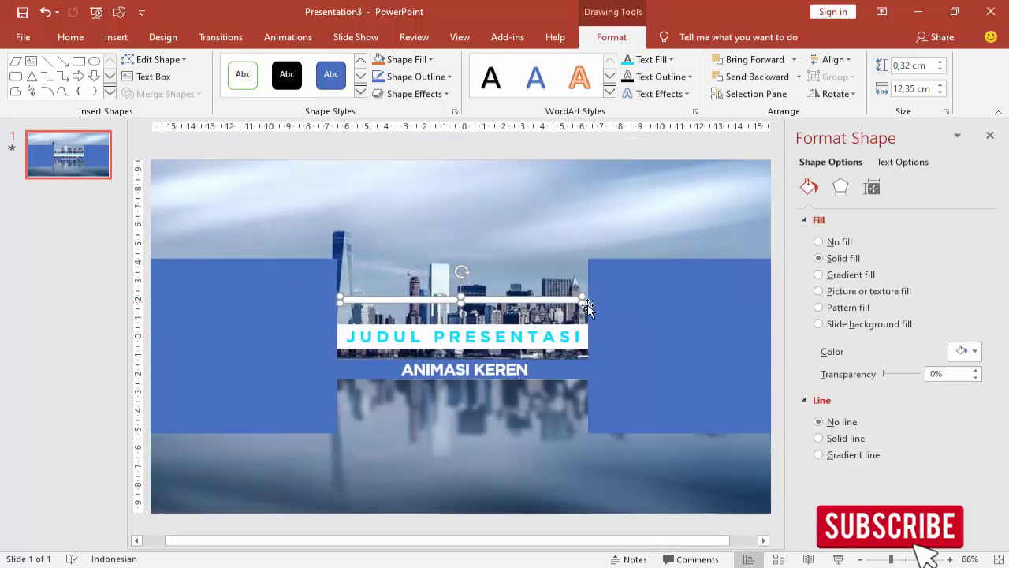
- Give both side rectangles, the ANIMASI KEREN bar and the small rectangle a slide-background fill
left_click(640, 341)
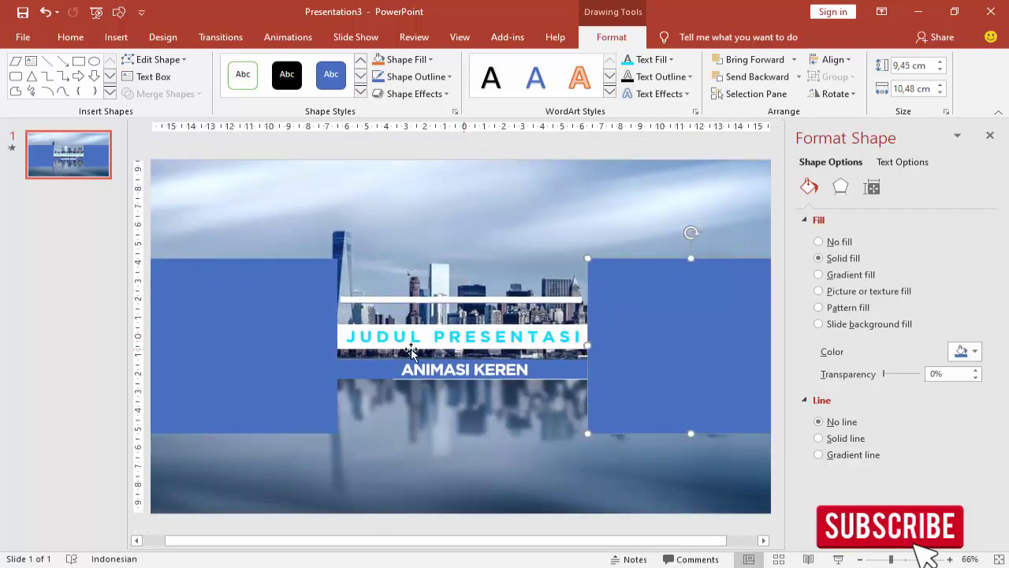
left_click(286, 342, "shift")
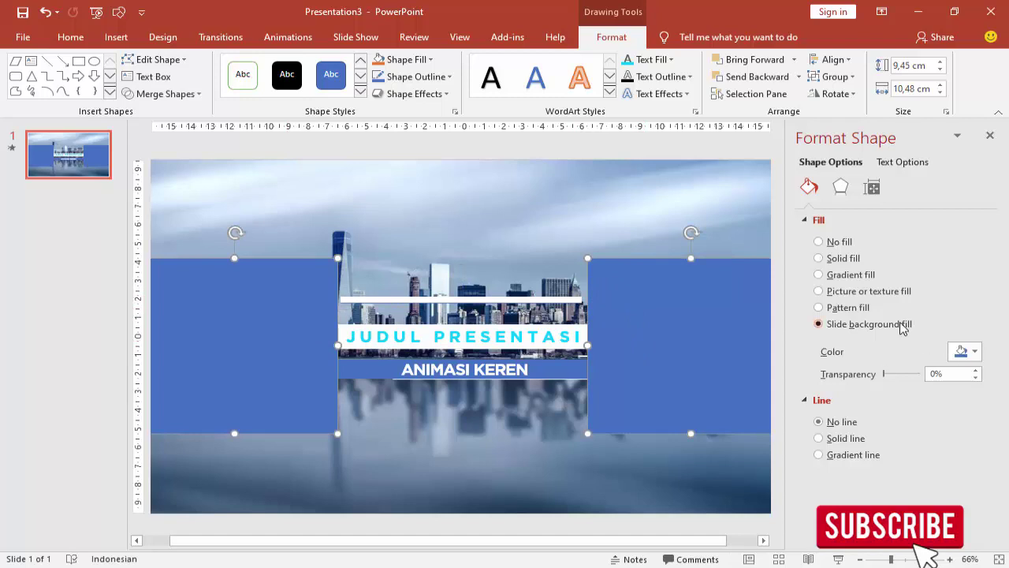
left_click(564, 369)
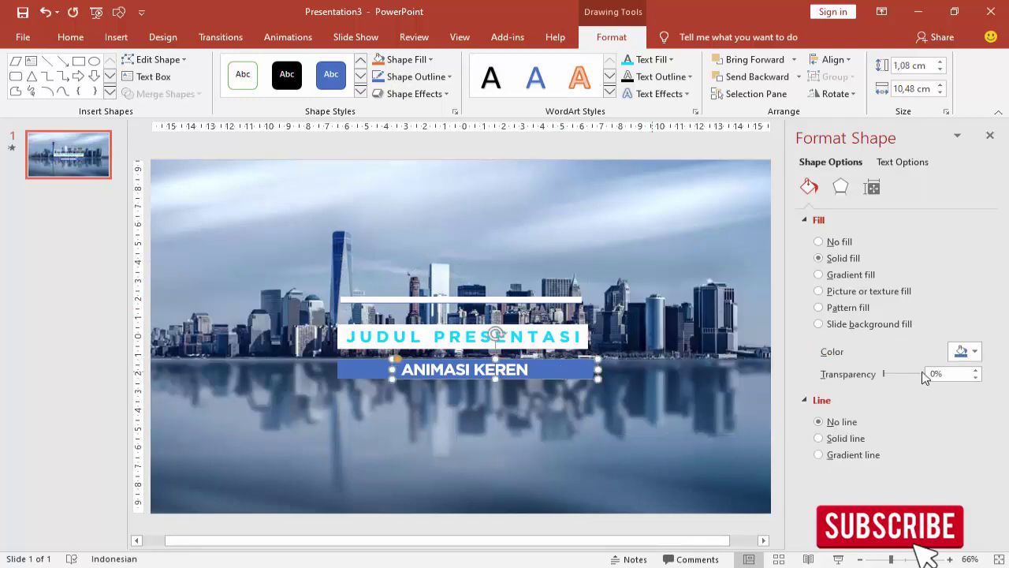
left_click(870, 324)
left_click(371, 370)
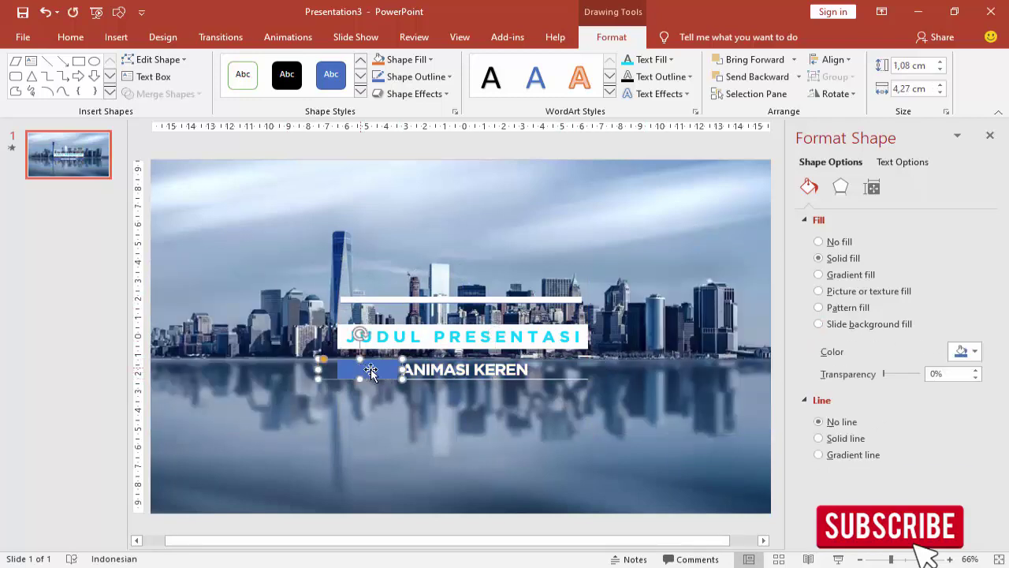
left_click(865, 329)
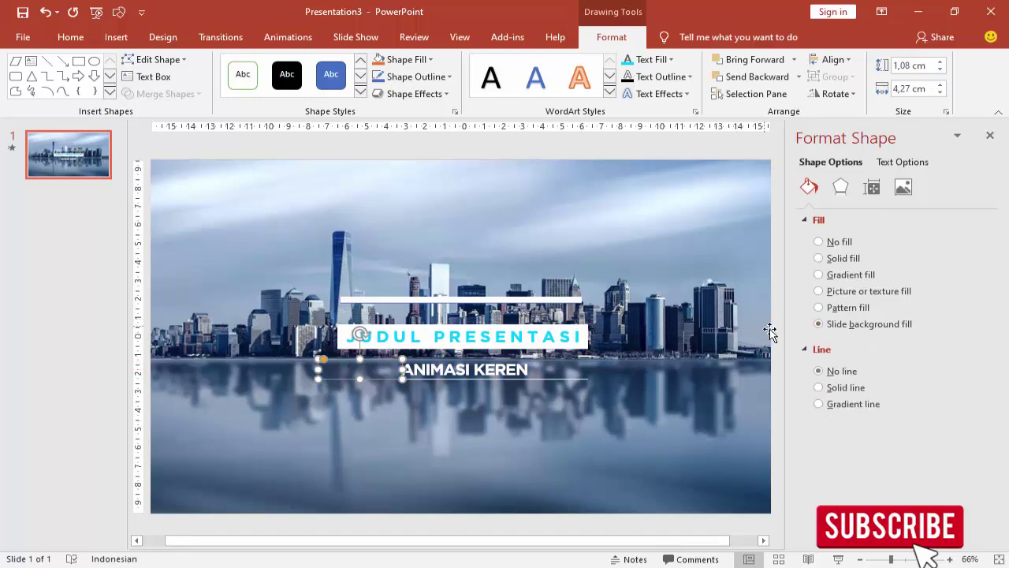
- Move the top white line up above the blue bar
left_click(568, 299)
left_click_drag(552, 299, 552, 284)
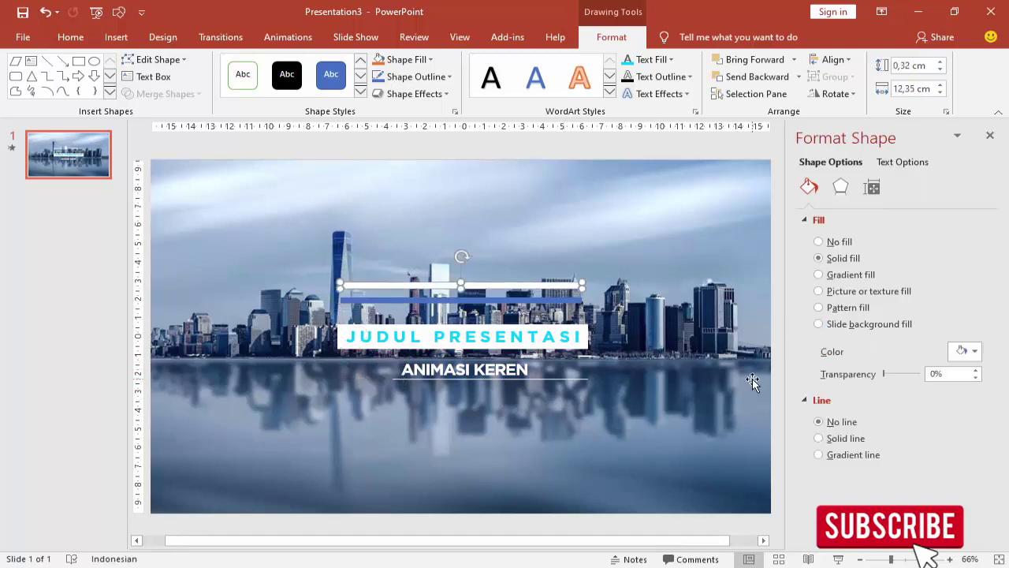
left_click(538, 299)
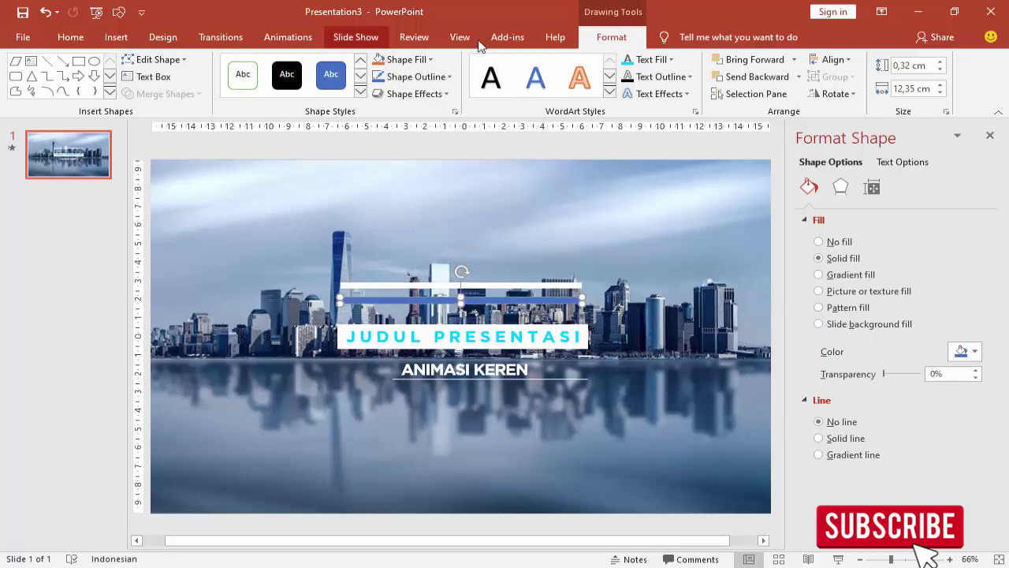
left_click(273, 40)
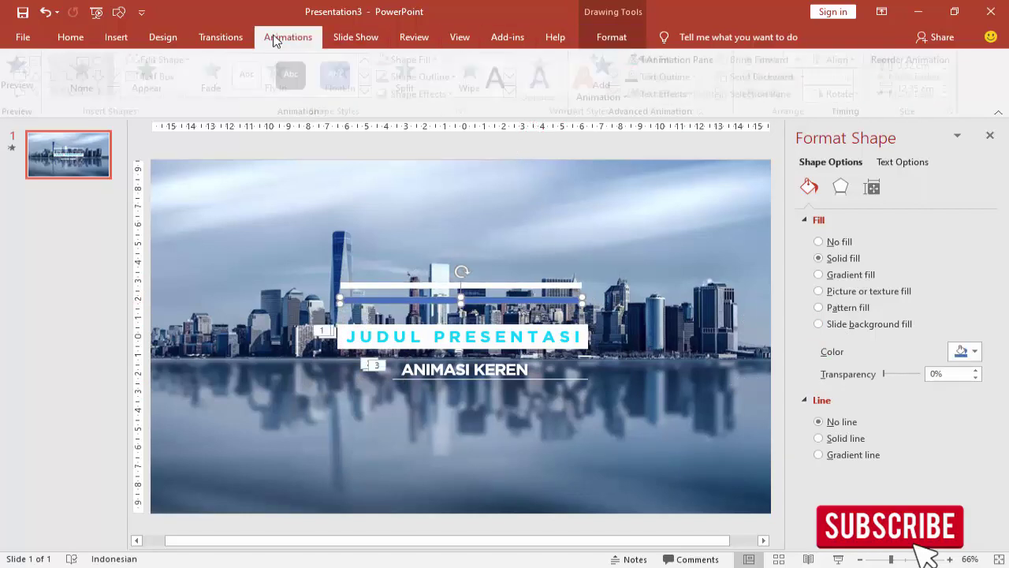
- Give the thin blue bar a Fly In entrance from the left
left_click(990, 135)
left_click(643, 60)
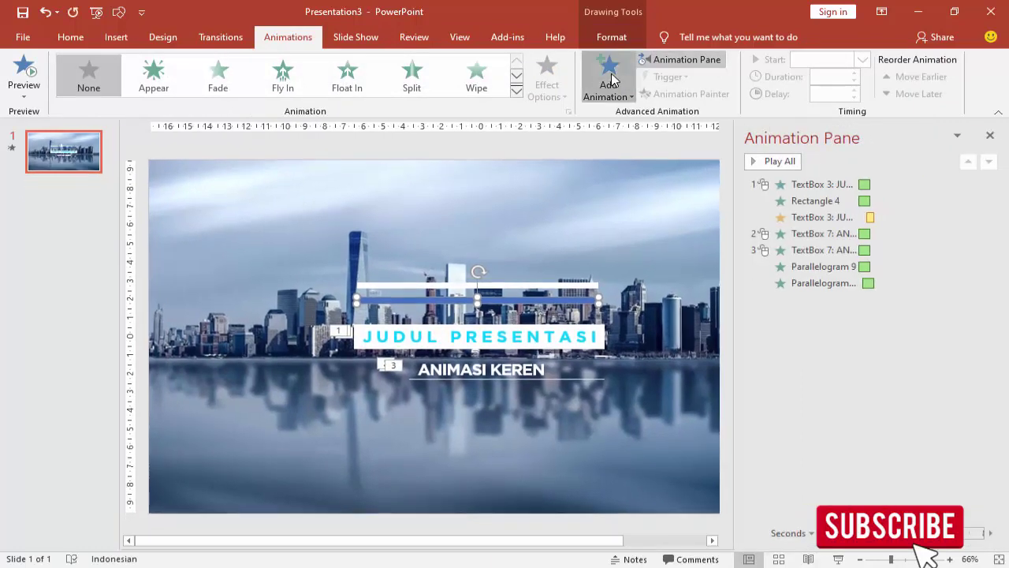
left_click(606, 87)
left_click(745, 146)
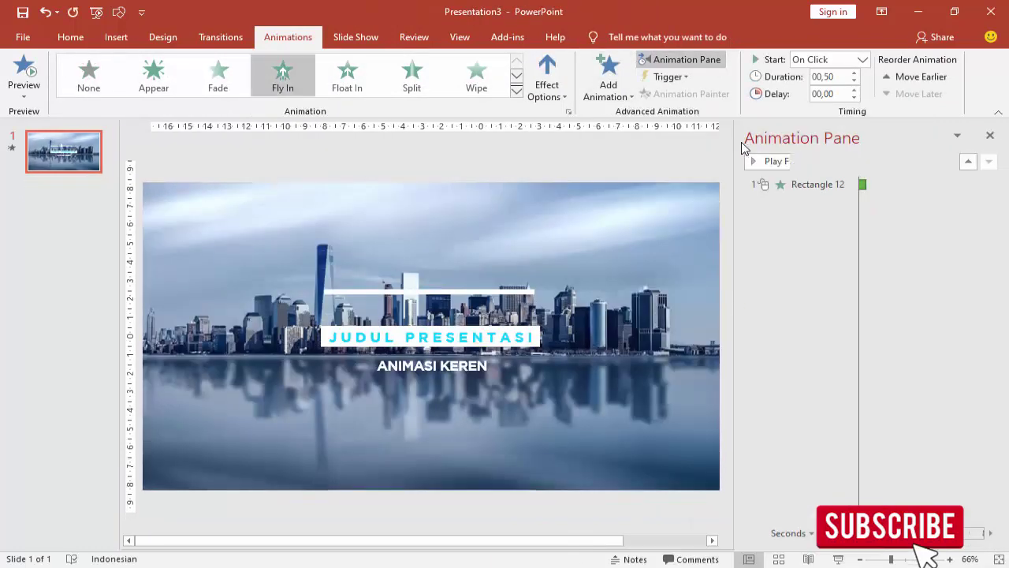
left_click(546, 79)
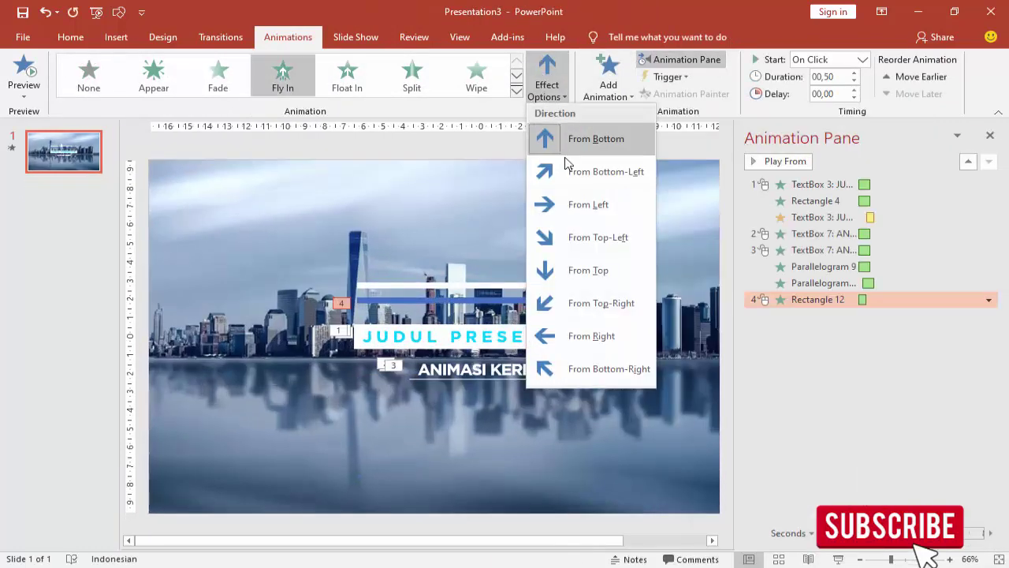
left_click(565, 207)
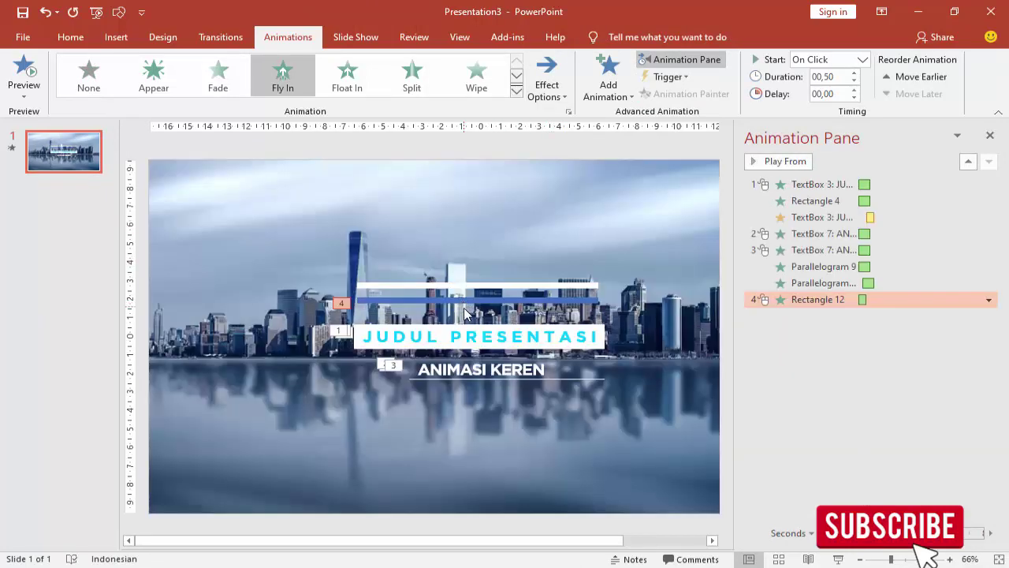
- Copy the bar's Fly In onto the white line with Animation Painter
left_click(470, 305)
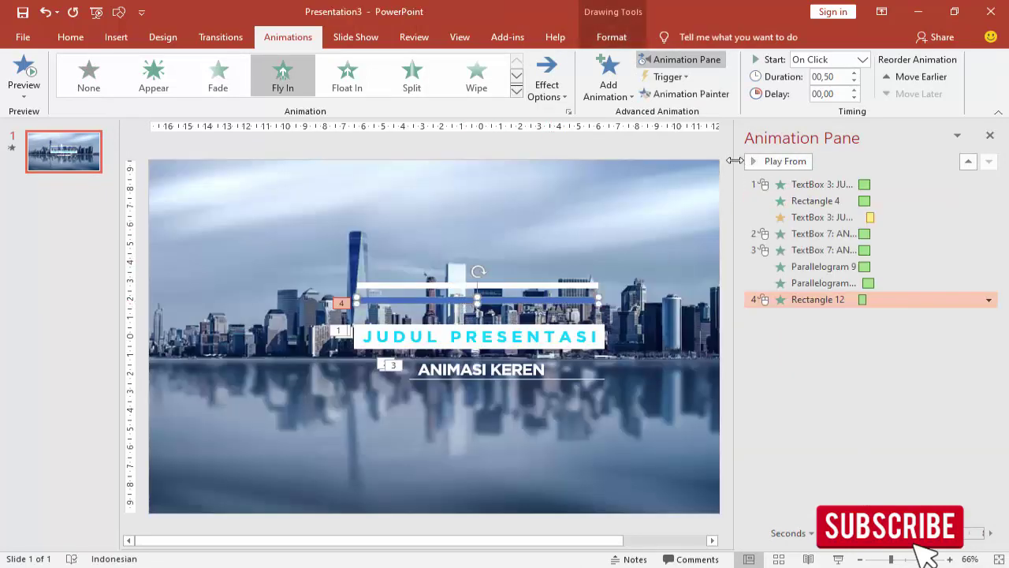
left_click(685, 93)
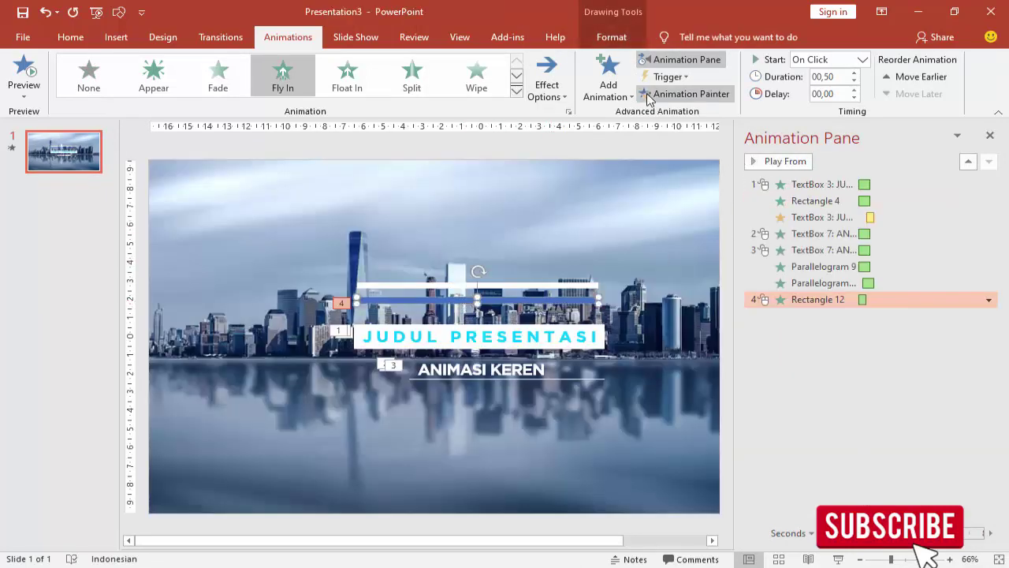
left_click(527, 286)
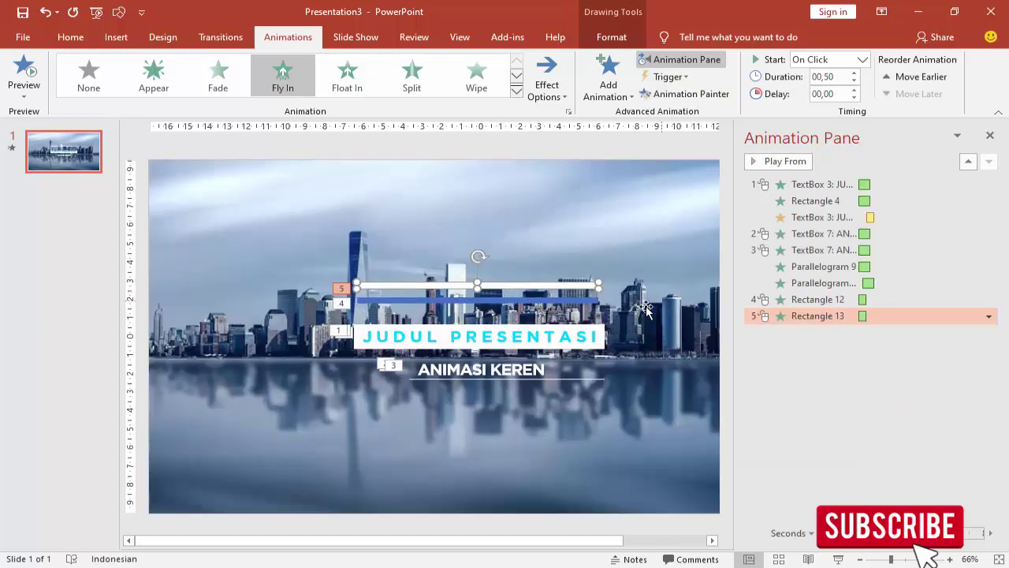
left_click(544, 300)
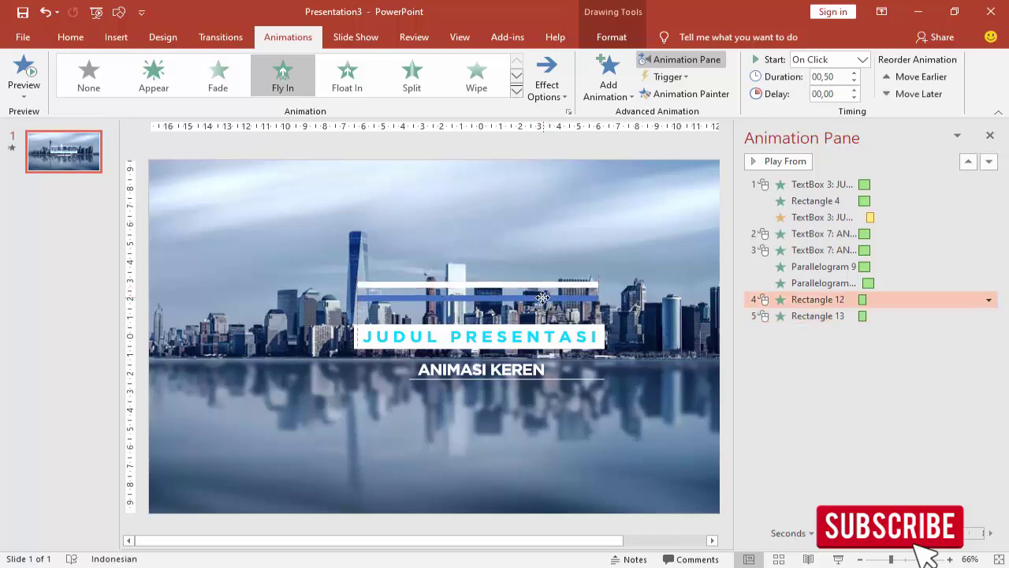
left_click(540, 283)
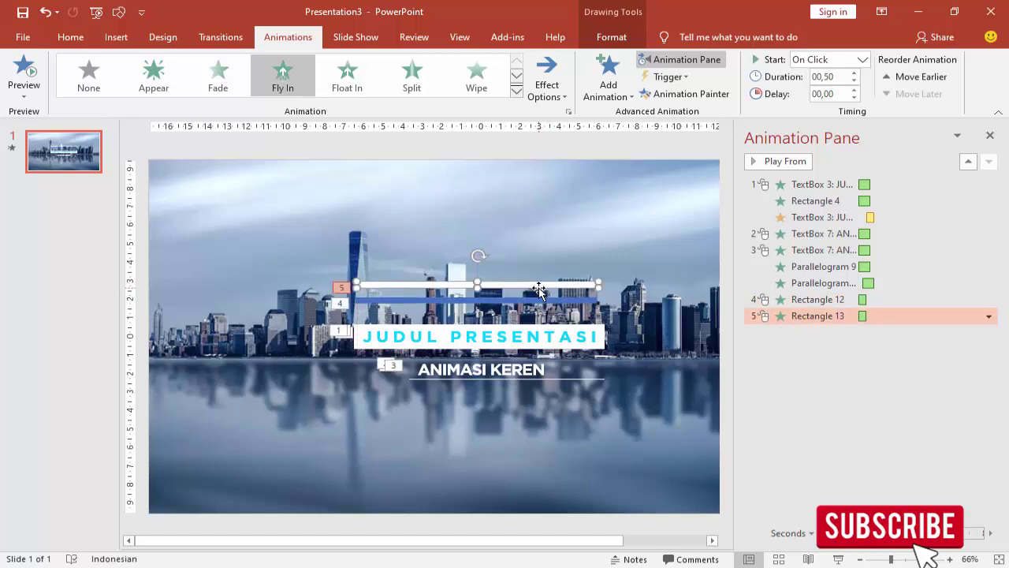
right_click(544, 287)
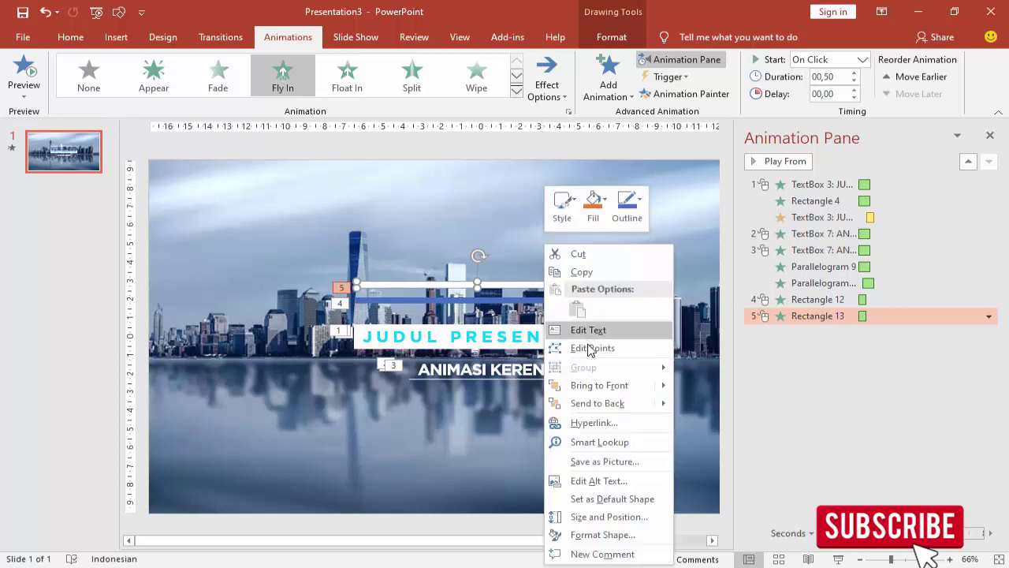
left_click(611, 401)
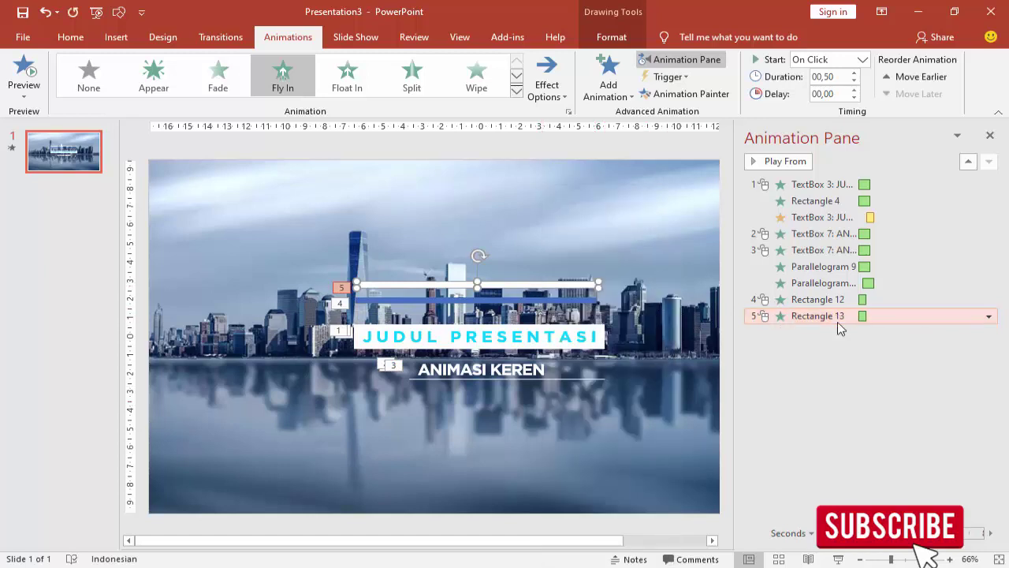
- Move the white line's animation earlier and stack the blue bar over the white line
left_click(968, 162)
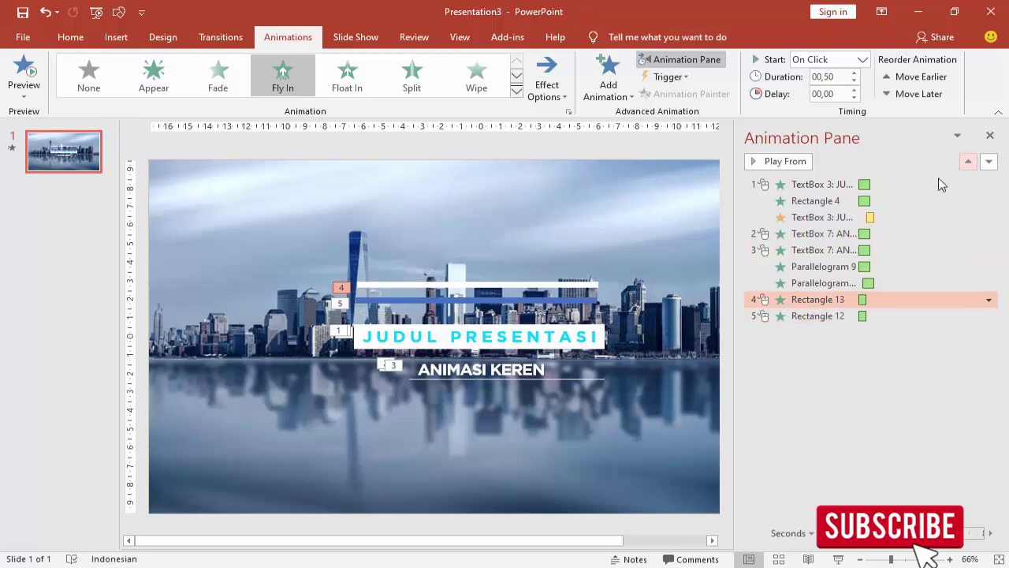
left_click_drag(522, 306, 526, 288)
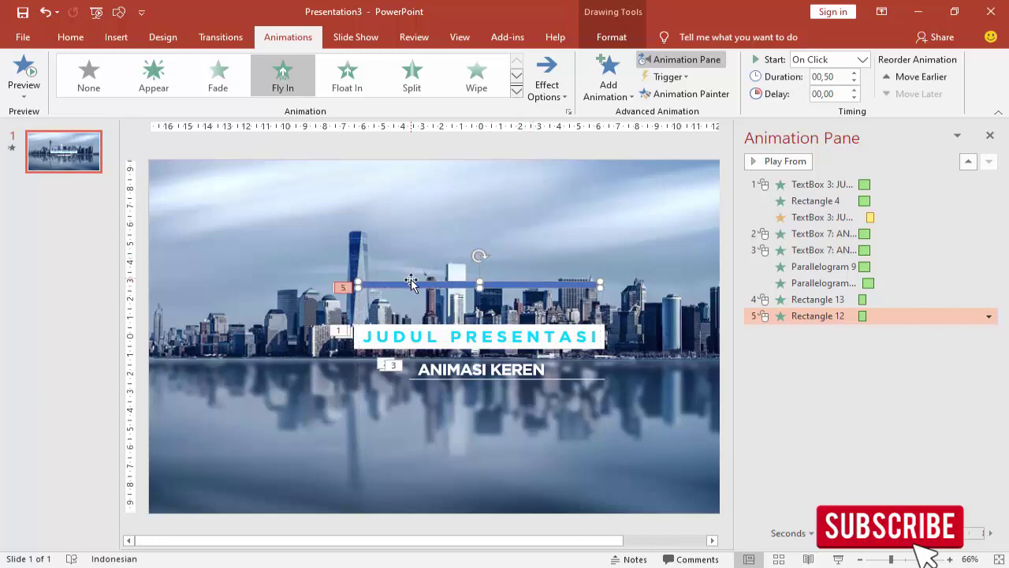
left_click_drag(414, 294, 417, 302)
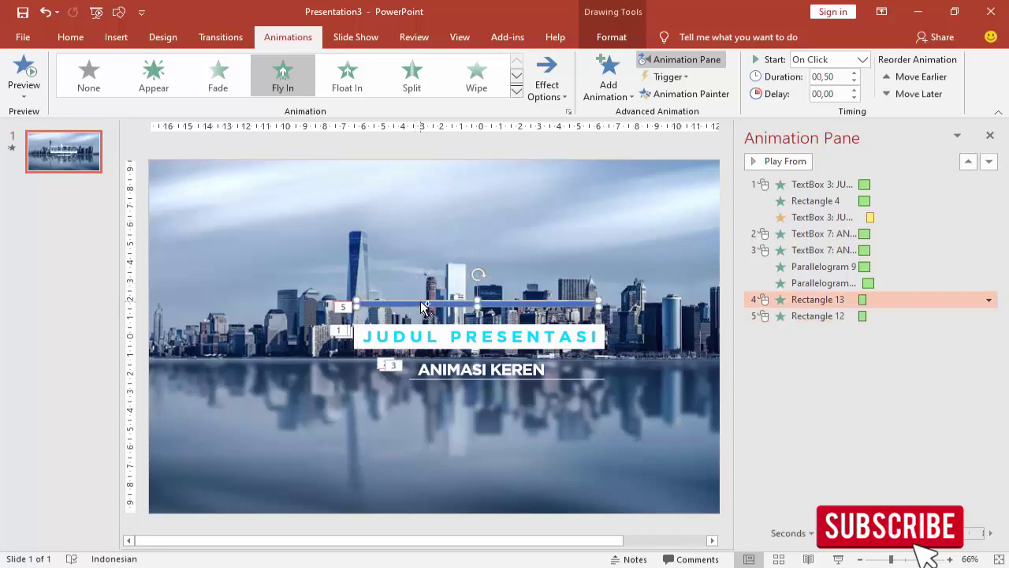
scroll(455, 333, "up", 5, "ctrl")
left_click(462, 337)
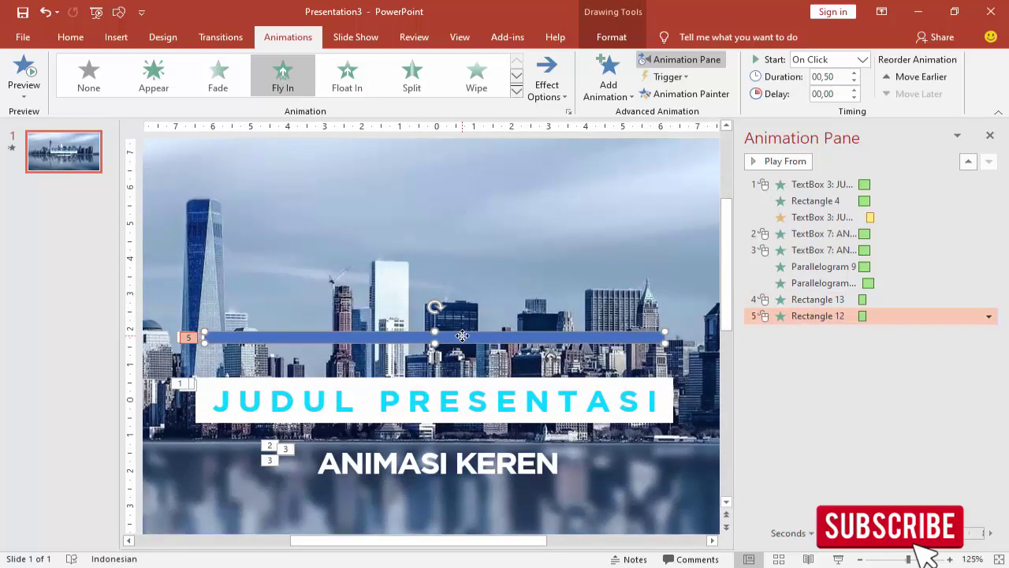
key("ctrl+z")
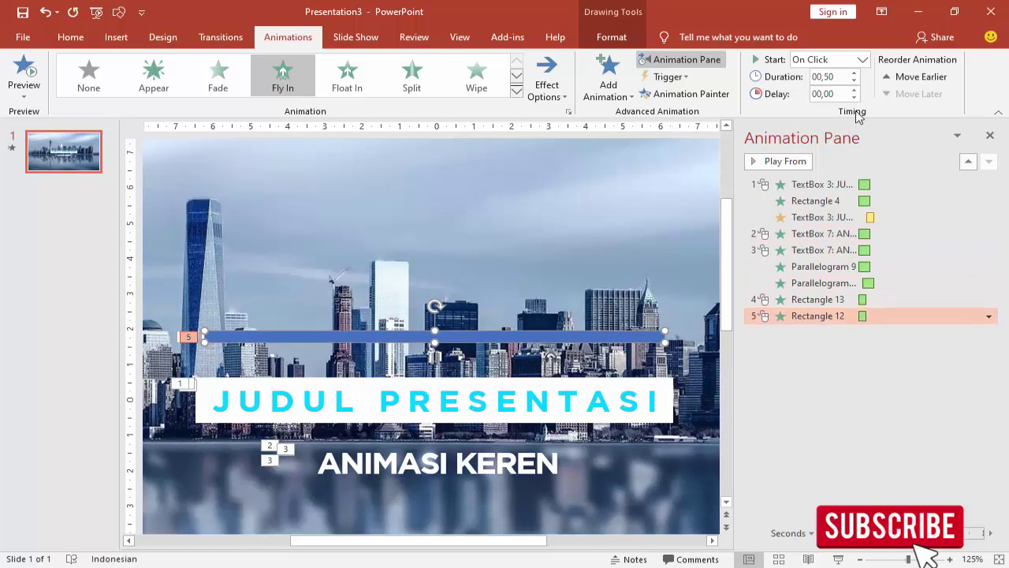
- Start the blue bar's fly-in With Previous after a 0.25 s delay and preview both bars
left_click(863, 60)
left_click(840, 91)
left_click(854, 90)
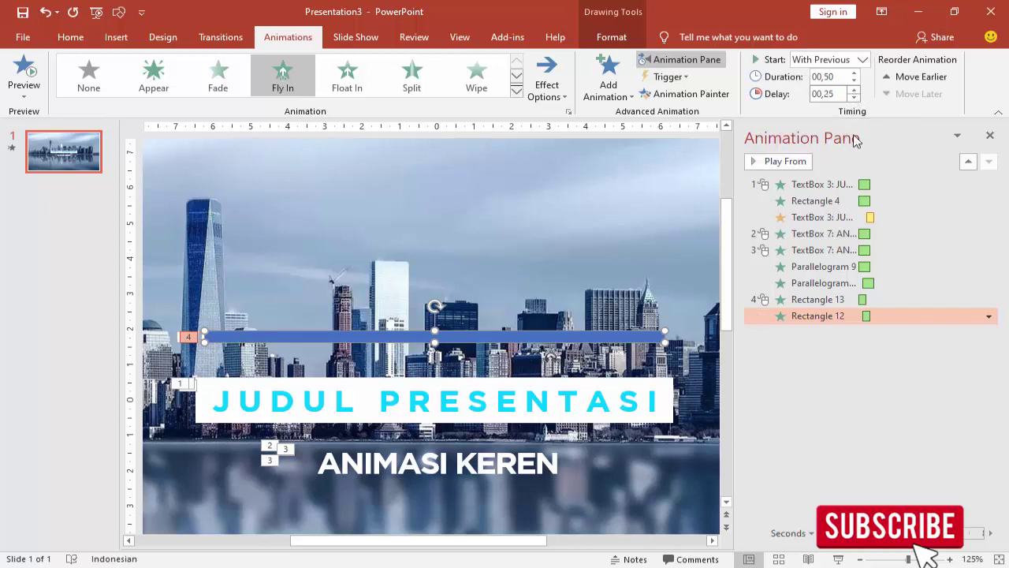
left_click(820, 299)
left_click(780, 161)
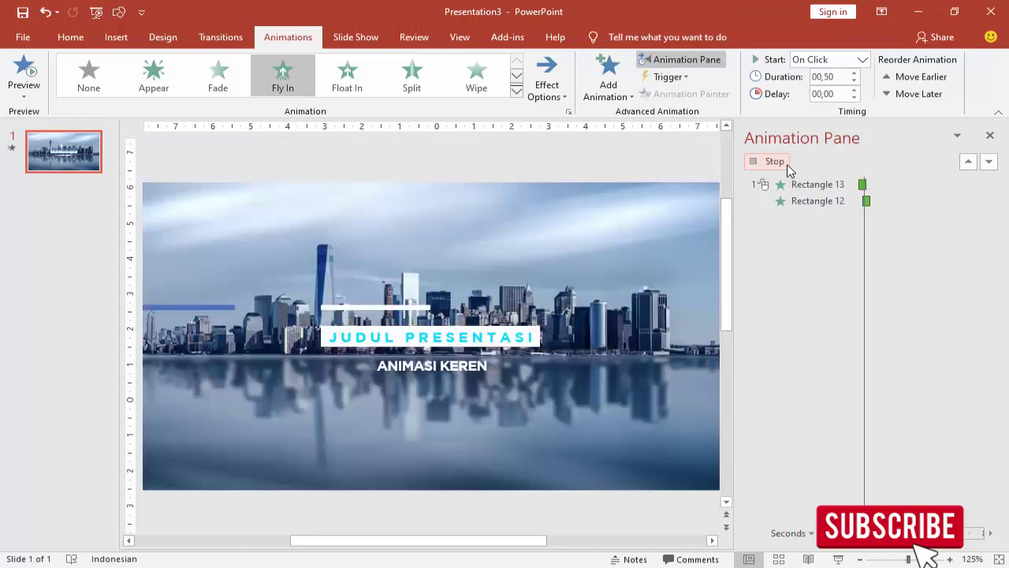
- Bring the left part of the slide into view and reselect the blue bar
scroll(631, 283, "up", 2, "ctrl")
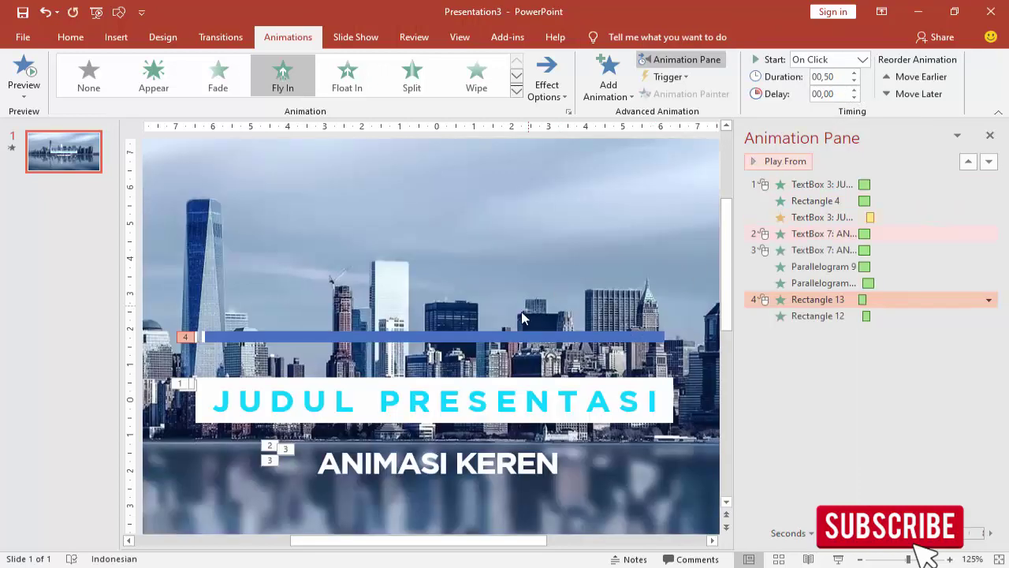
scroll(391, 334, "up", 3, "ctrl")
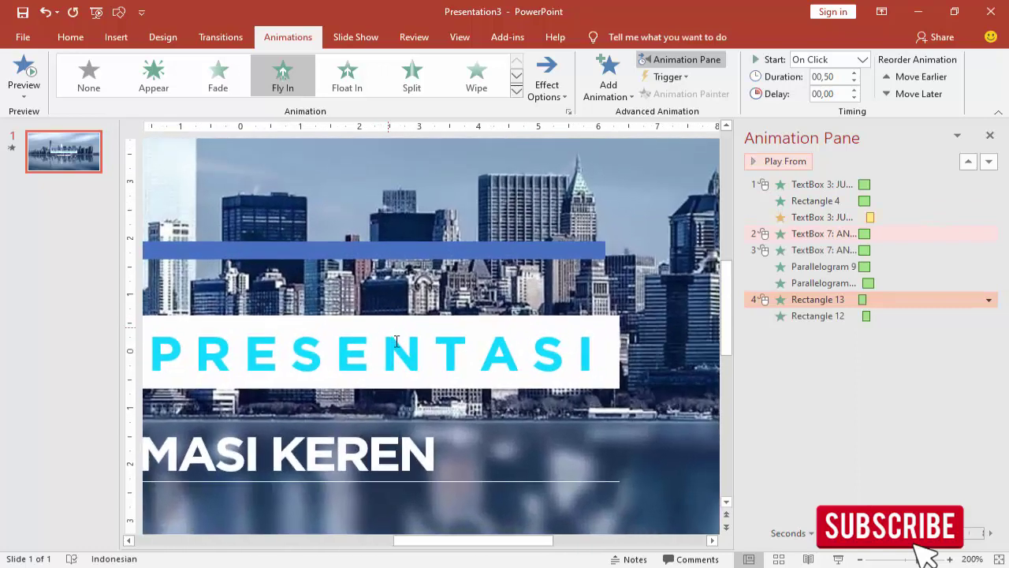
left_click_drag(415, 541, 336, 513)
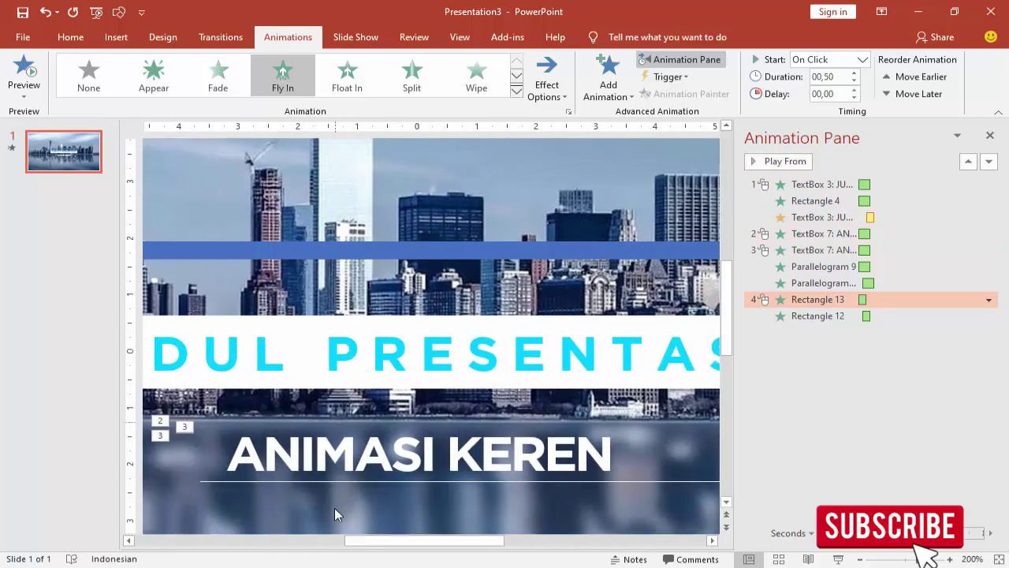
left_click(283, 540)
left_click(639, 251)
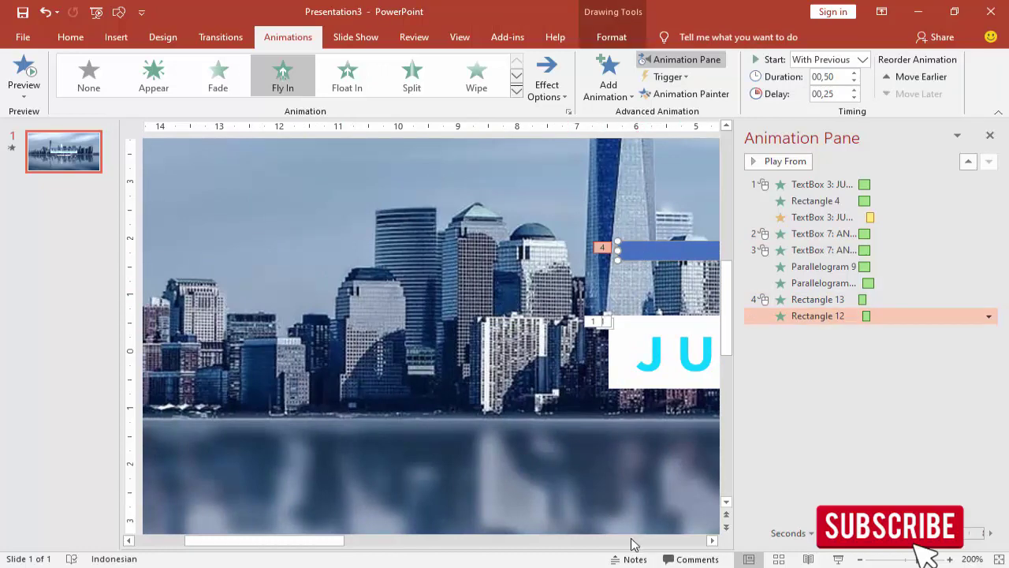
scroll(623, 528, "down", 3, "ctrl")
scroll(613, 514, "down", 3, "ctrl")
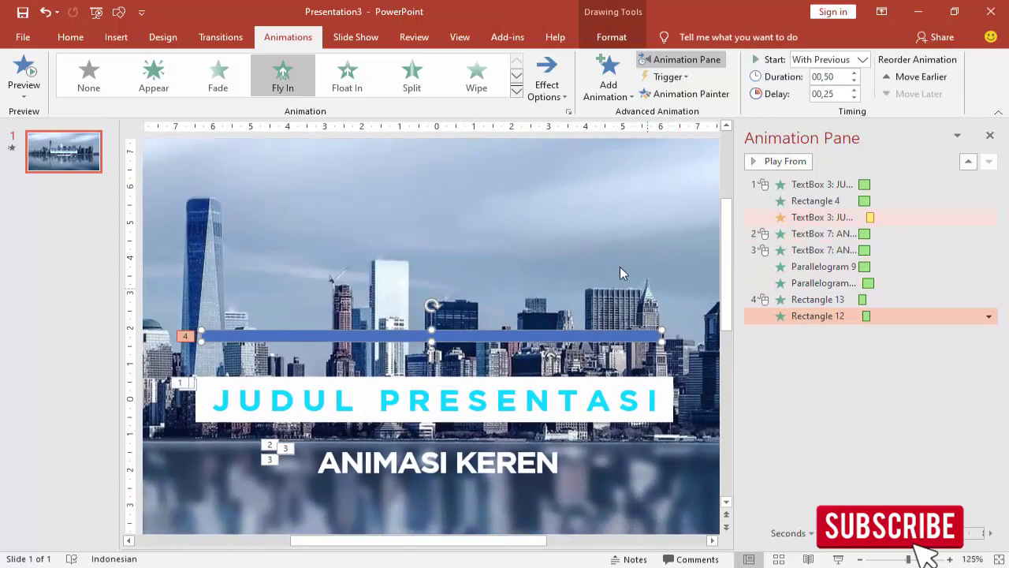
- Fill the blue bar with slide background and preview from the Rectangle 13 animation
right_click(615, 339)
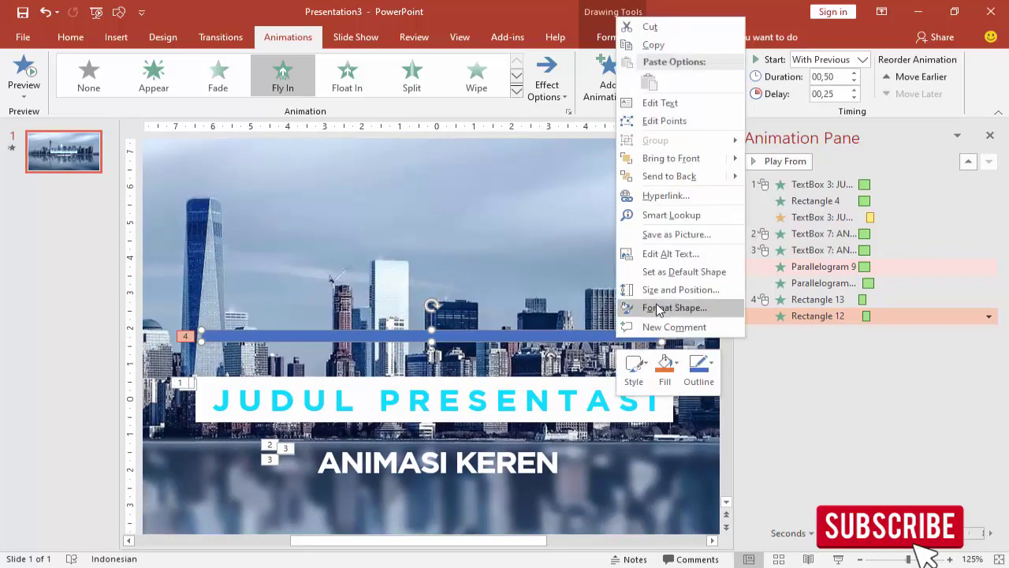
left_click(670, 307)
left_click(840, 329)
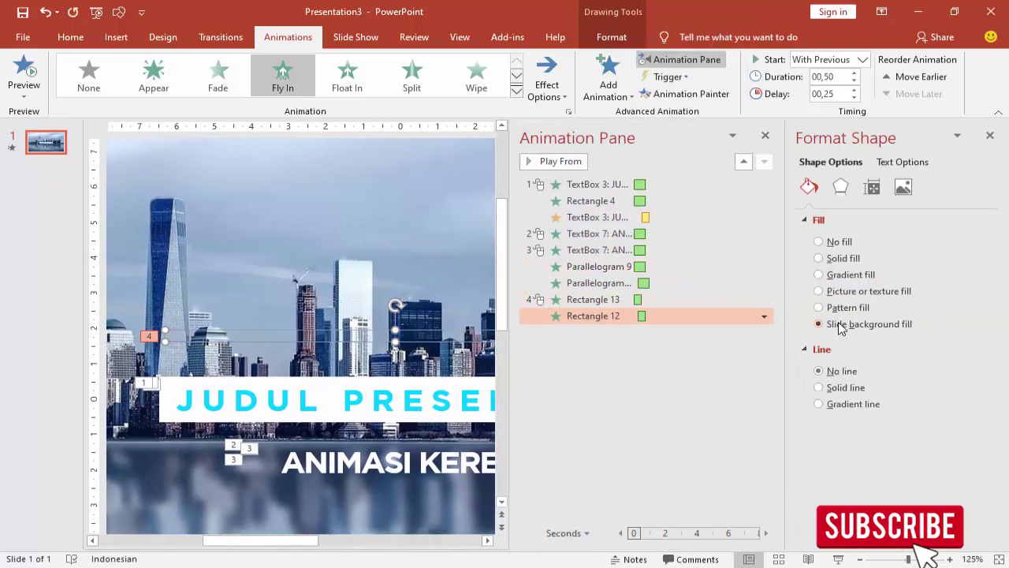
left_click(990, 136)
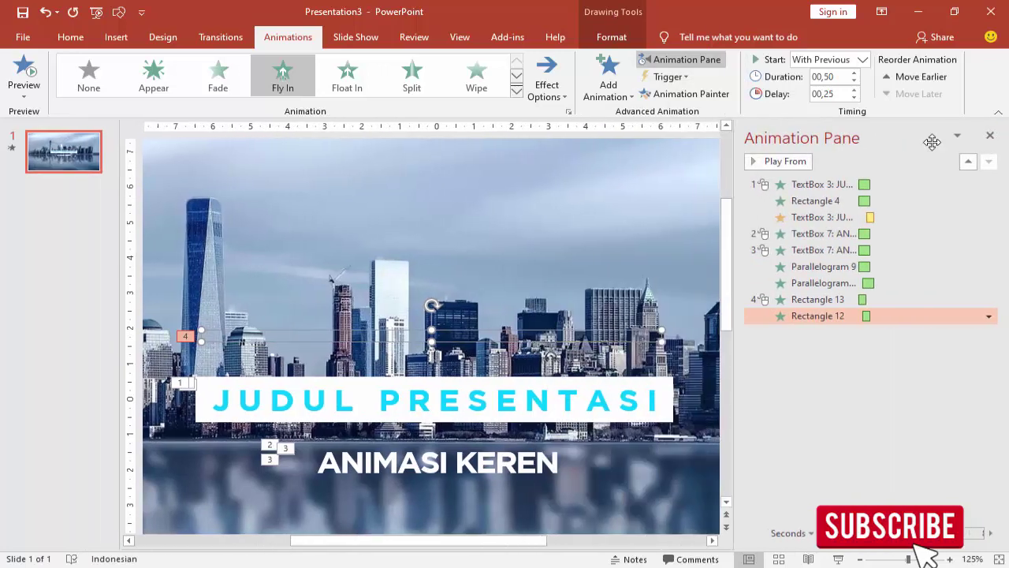
left_click(836, 299)
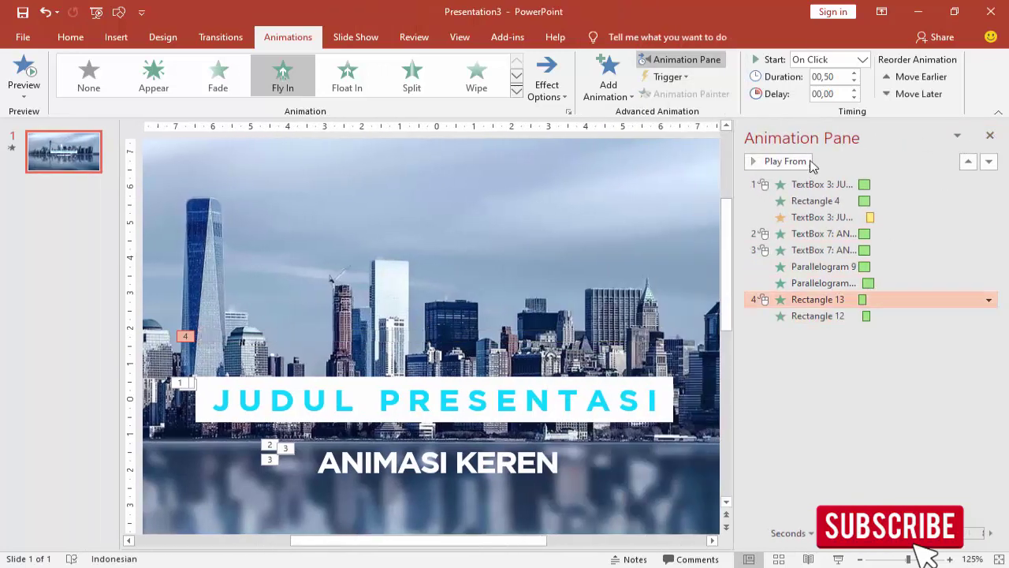
left_click(788, 162)
- Lengthen Rectangle 12's Fly In to 00,75 and adjust its delay
left_click(803, 315)
left_click(854, 89)
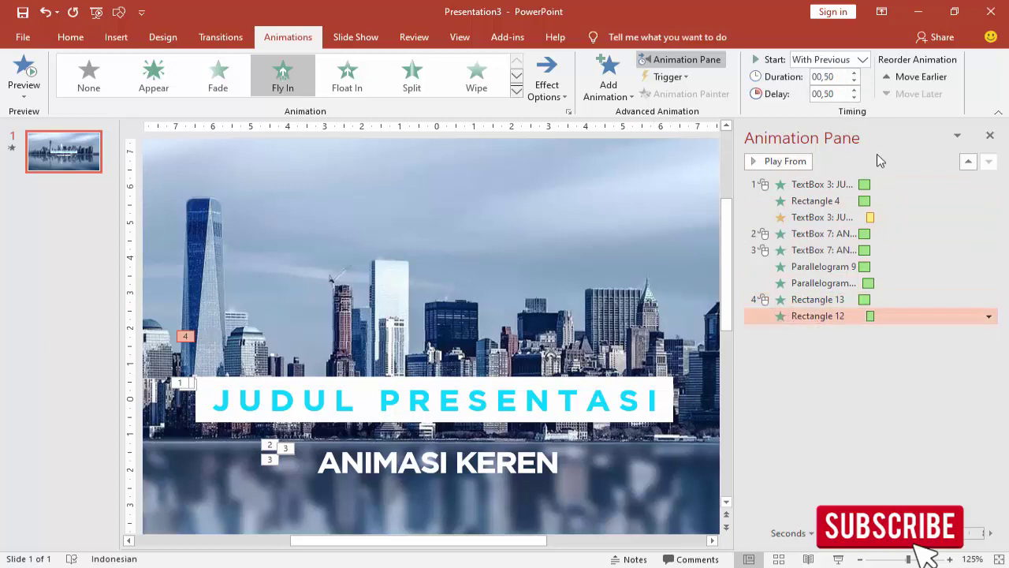
left_click(854, 72)
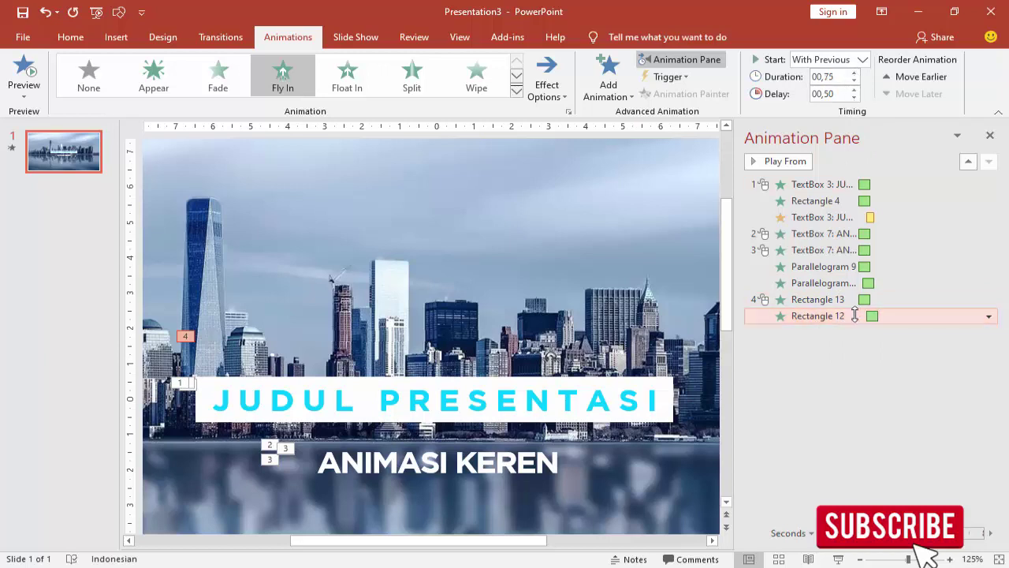
- Preview the title animation from Rectangle 13 twice, then close the Animation Pane
left_click(836, 299)
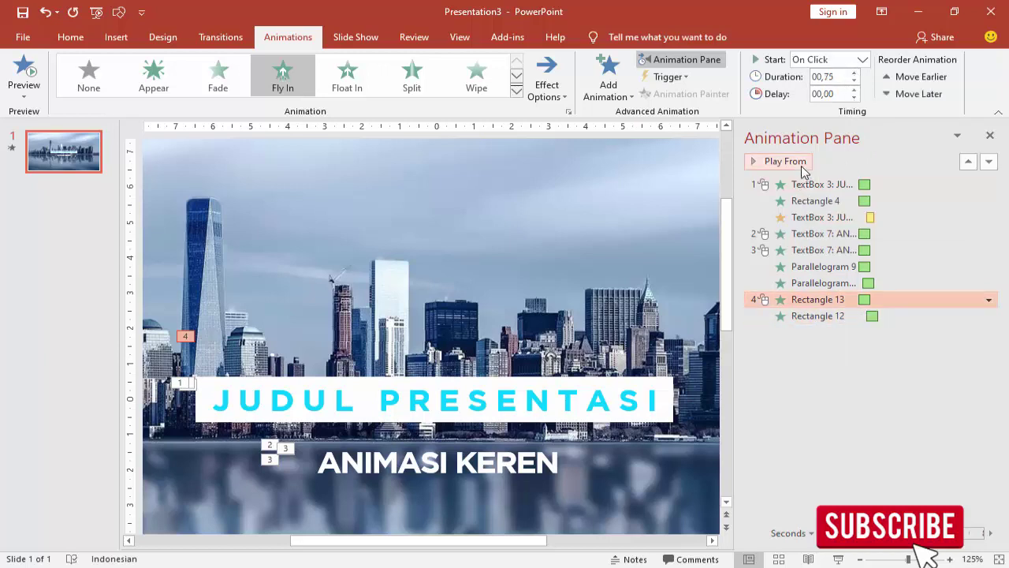
left_click(779, 161)
left_click(859, 316)
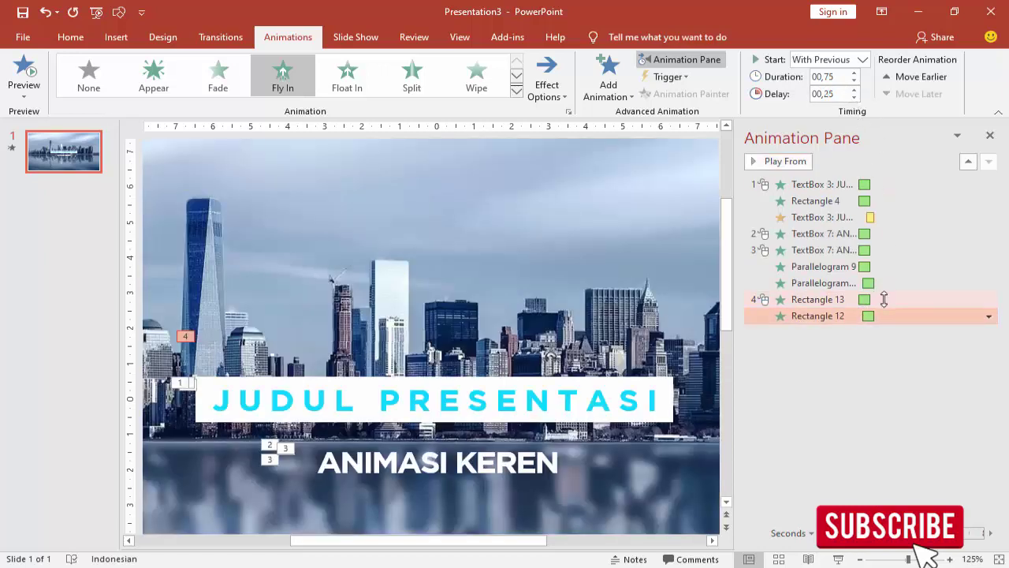
left_click(847, 299)
left_click(798, 162)
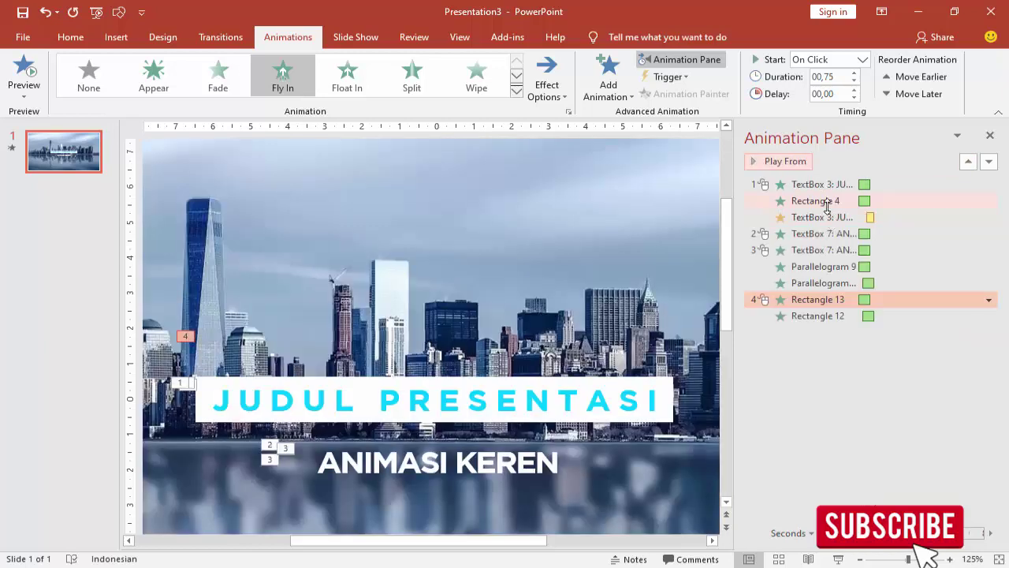
left_click(991, 136)
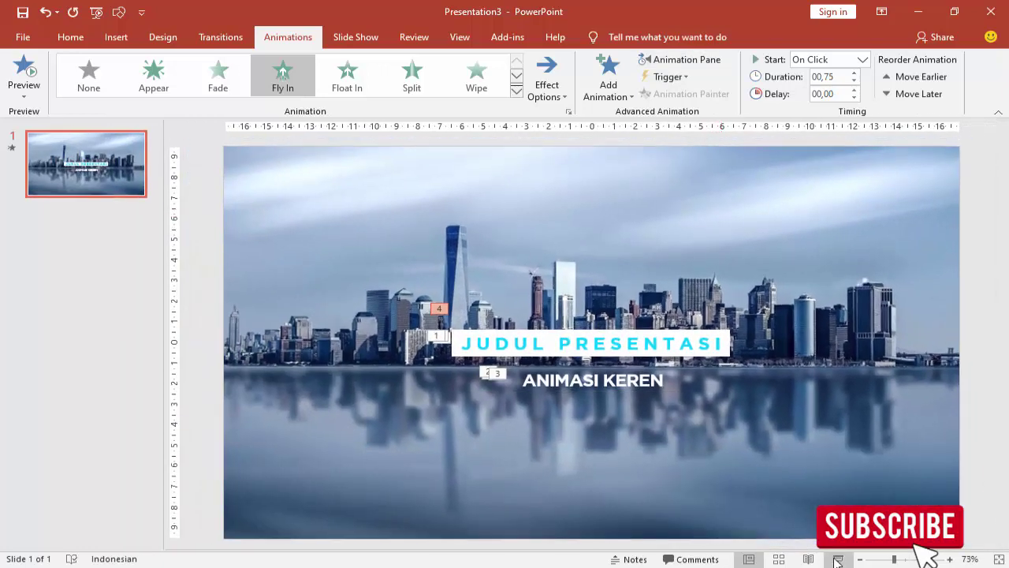
left_click(838, 559)
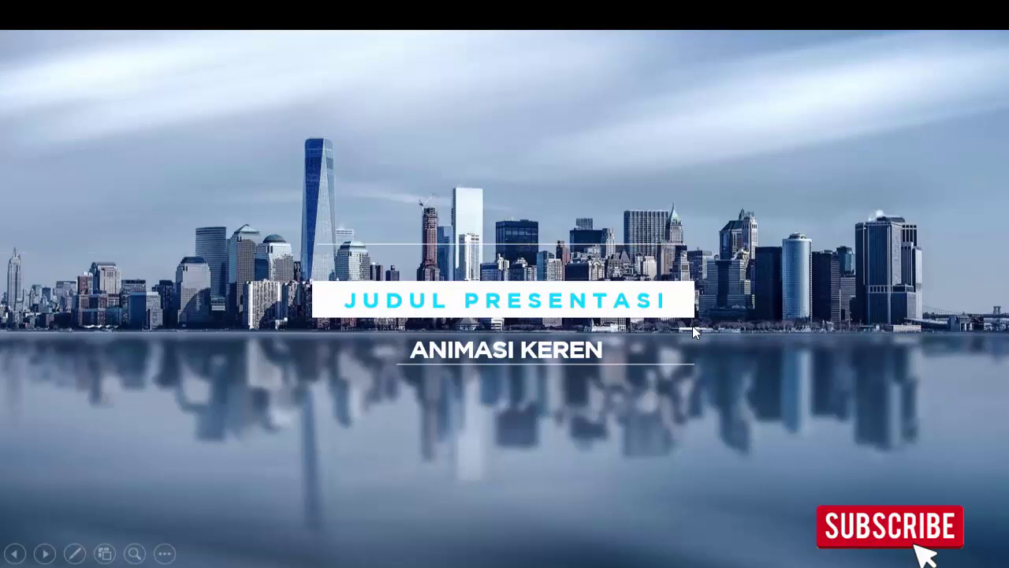
left_click(693, 326)
left_click(692, 338)
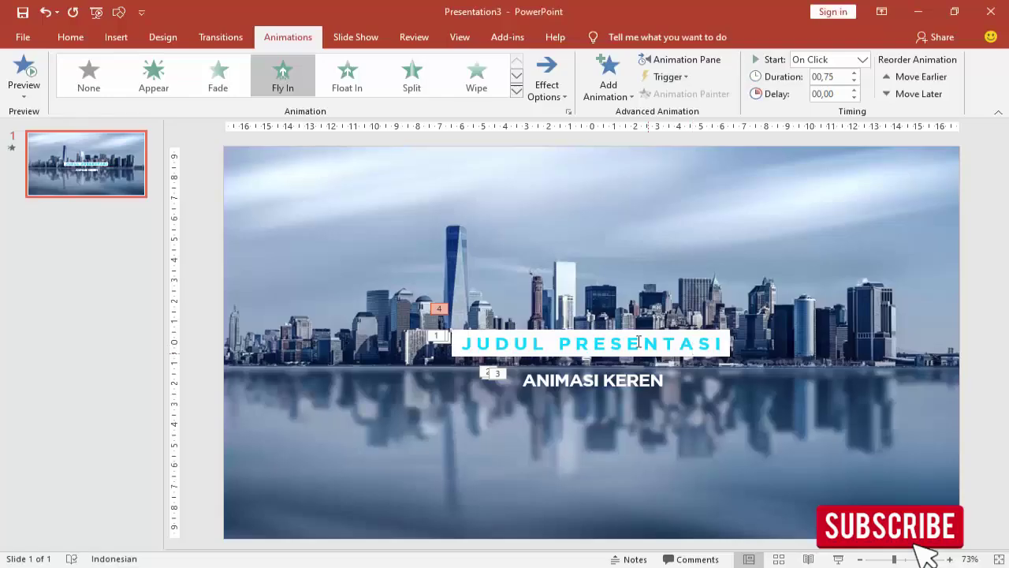
- Check the thin accent line above the title, leaving the ANIMASI KEREN text box selected
scroll(687, 381, "up", 3)
left_click(690, 381)
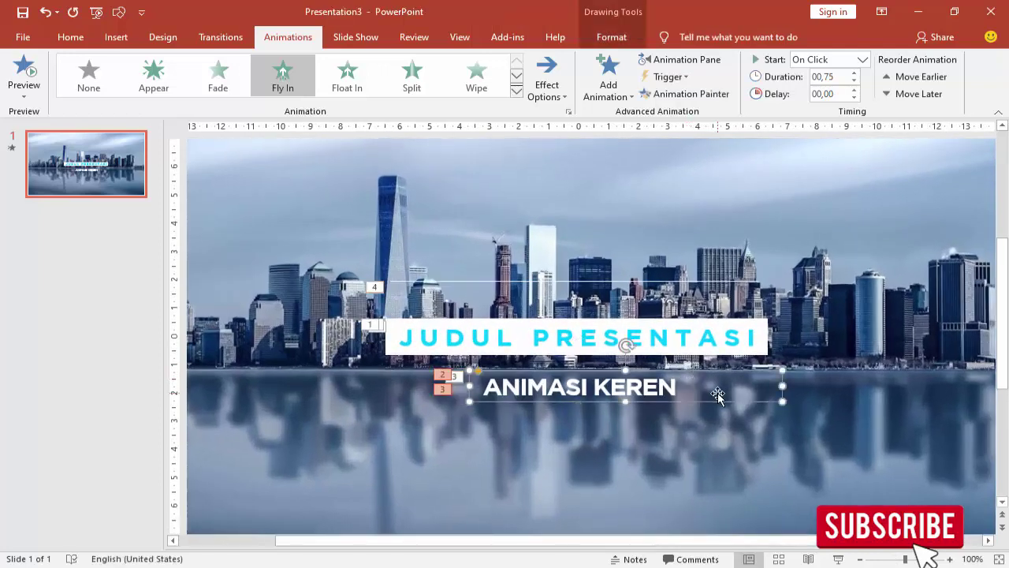
left_click(659, 287)
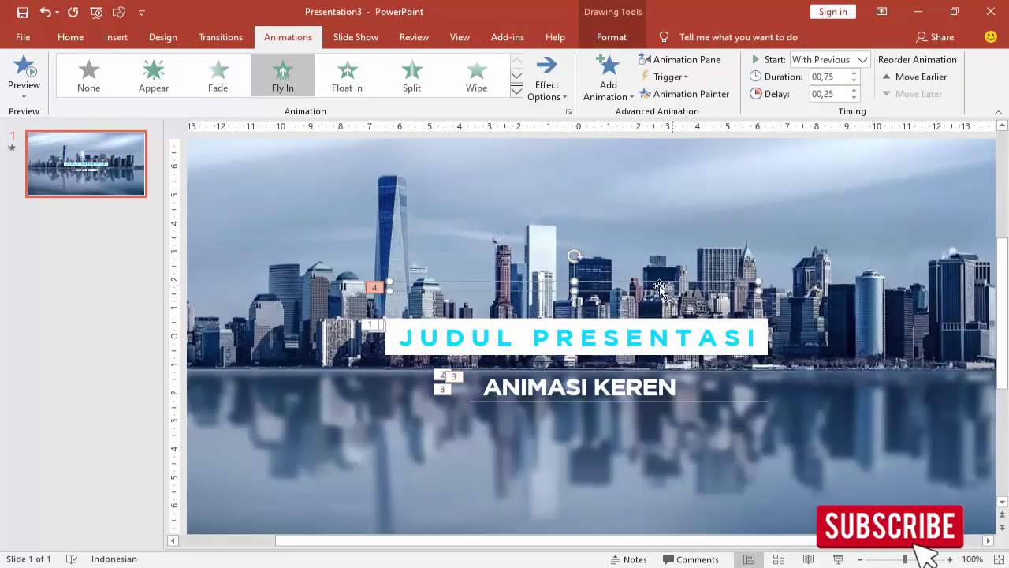
left_click(707, 264)
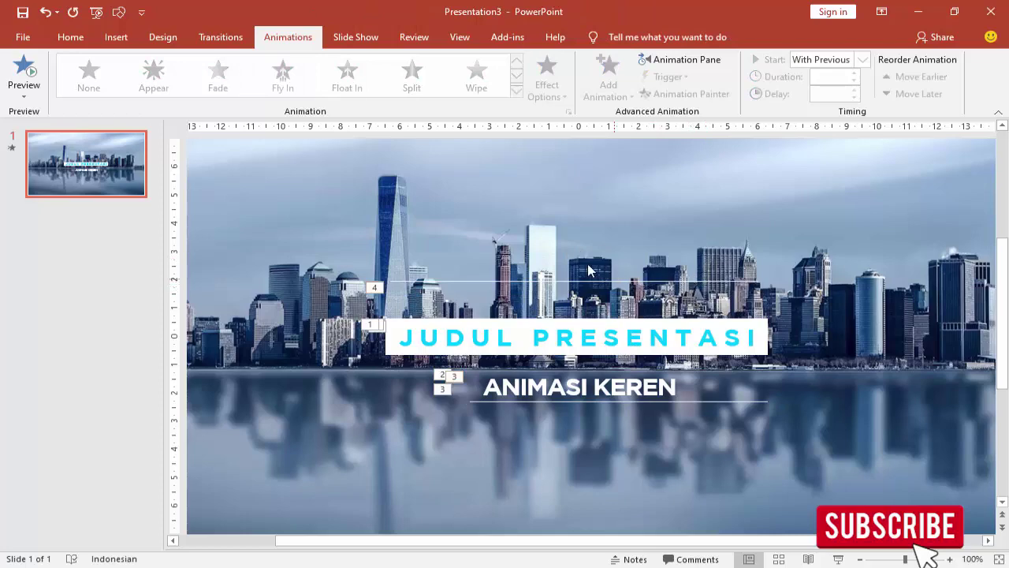
scroll(587, 263, "up", 5)
scroll(587, 264, "down", 4)
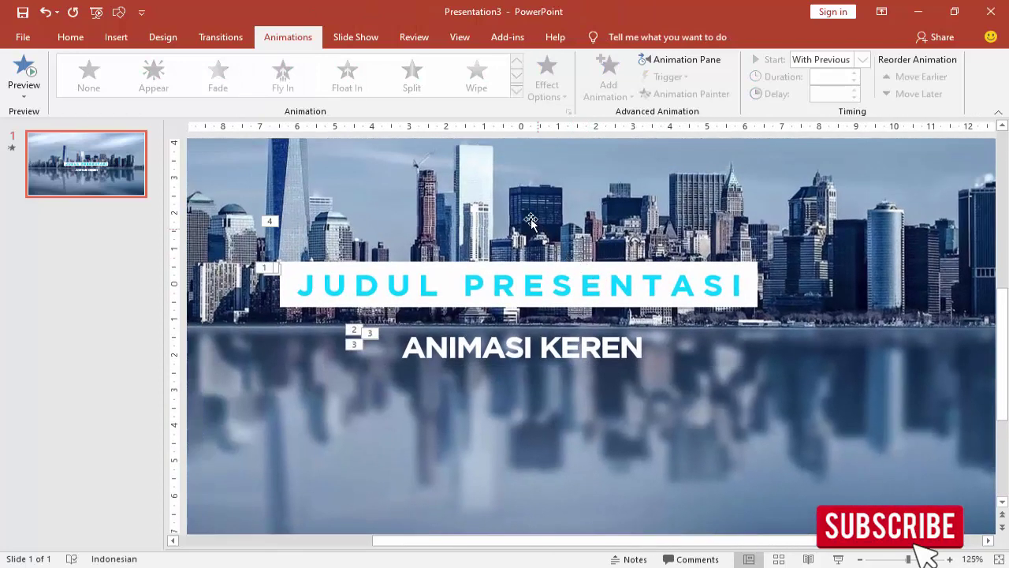
scroll(523, 217, "up", 1)
scroll(523, 221, "up", 2)
left_click(529, 332)
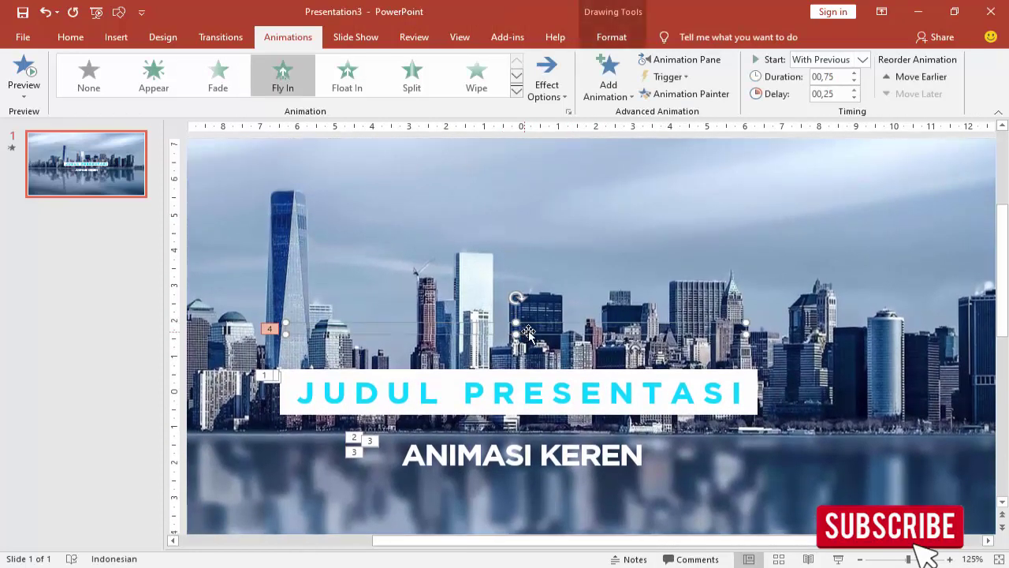
left_click(659, 461)
scroll(711, 462, "down", 5)
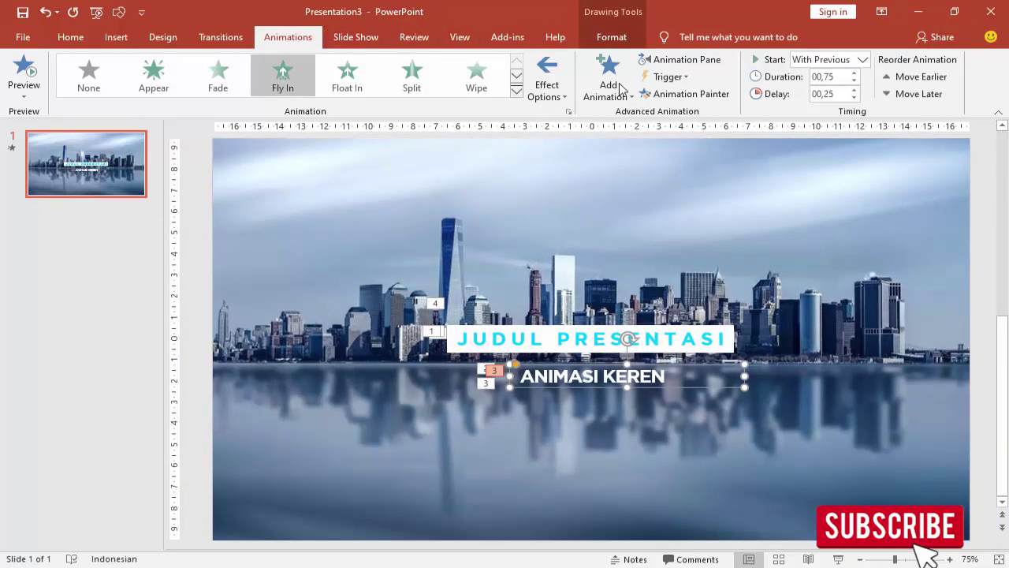
- Open the Animation Pane and play the title sequence from its first entry
left_click(669, 63)
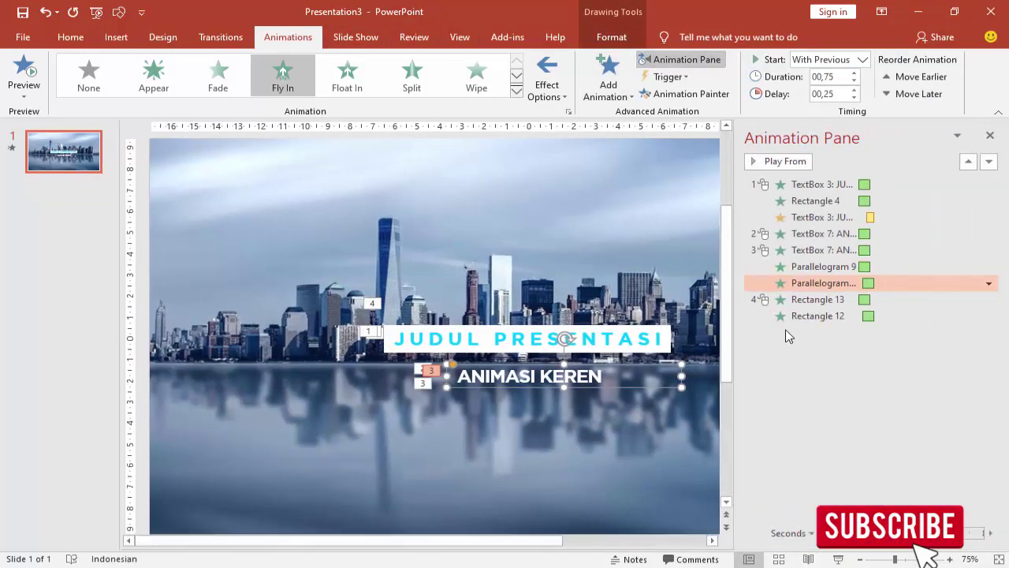
left_click(792, 183)
left_click(790, 161)
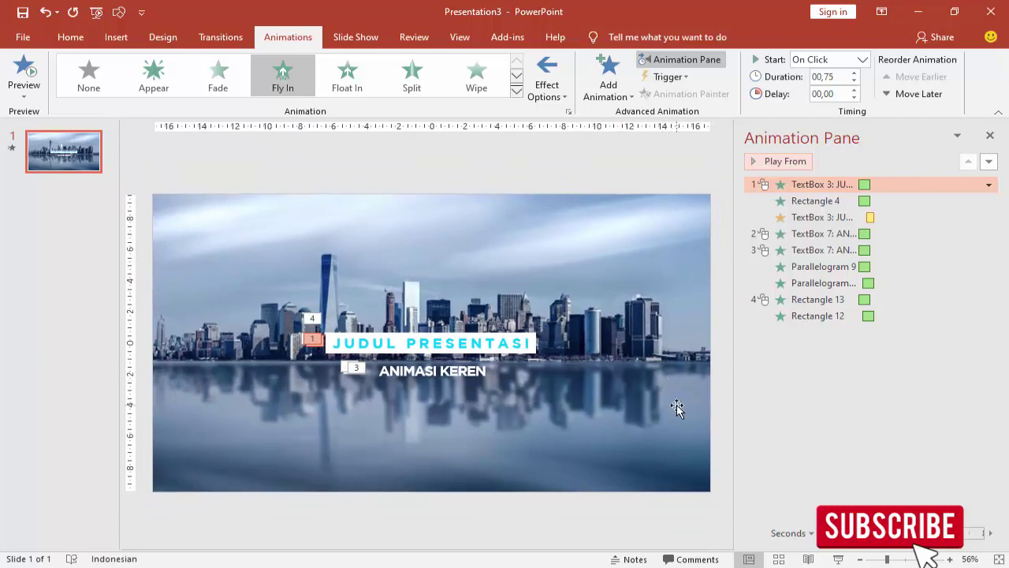
left_click(793, 167)
mouse_move(820, 201)
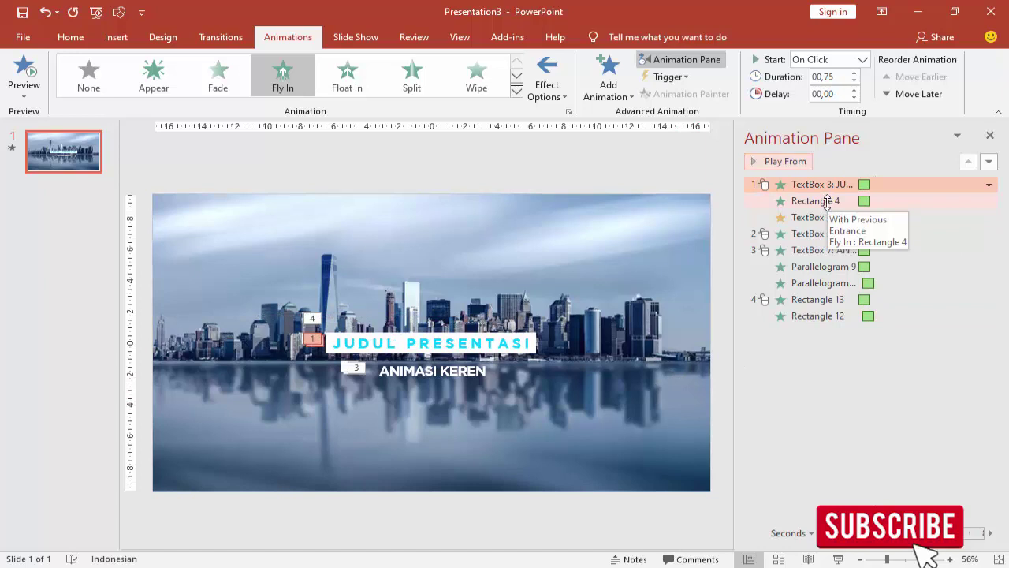
left_click(826, 202)
left_click(820, 186)
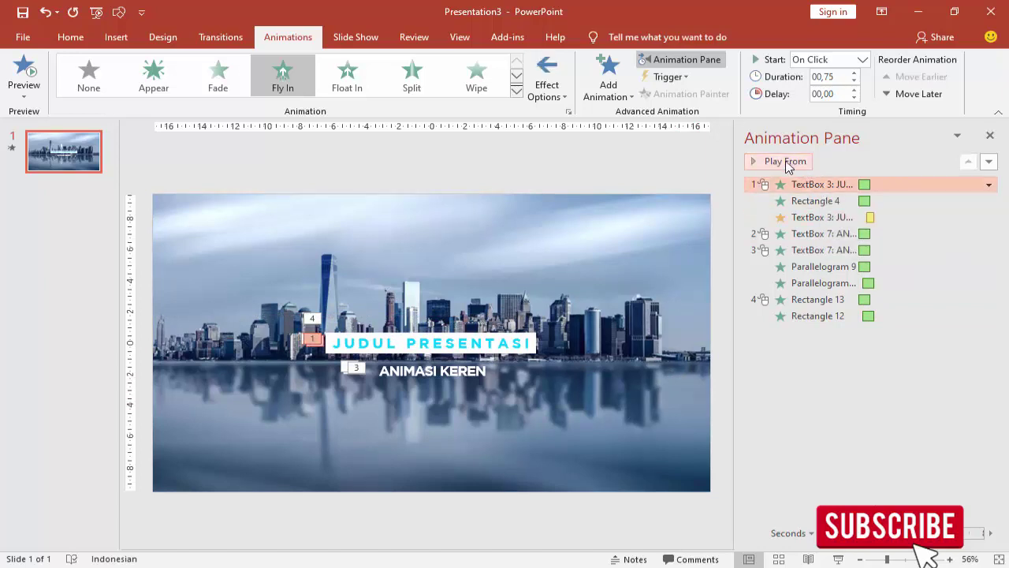
left_click(786, 163)
- Move the transparent mask shape to the slide's left and replay the animations from TextBox 3
left_click(596, 347)
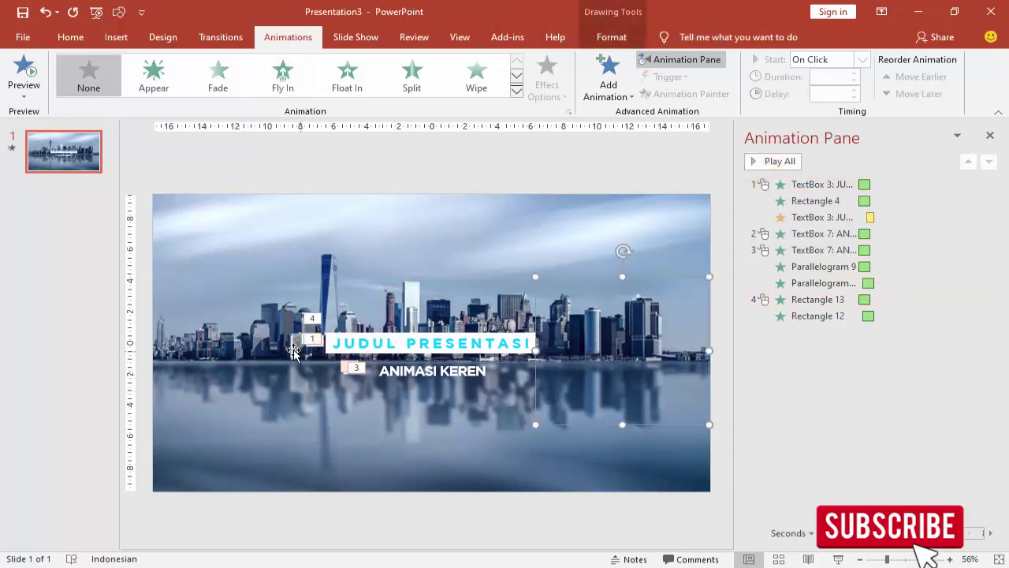
left_click_drag(293, 351, 226, 351)
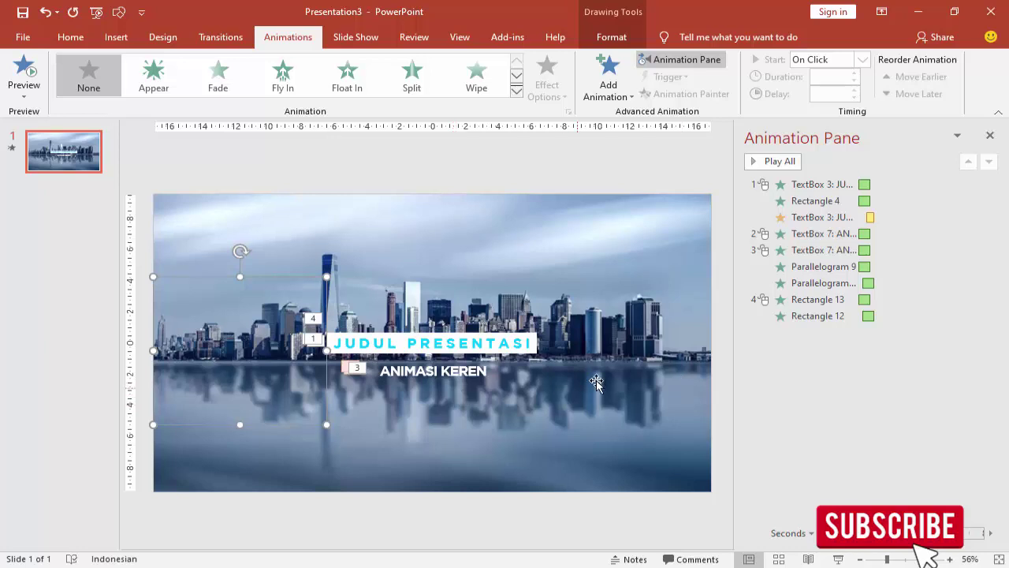
left_click(630, 375)
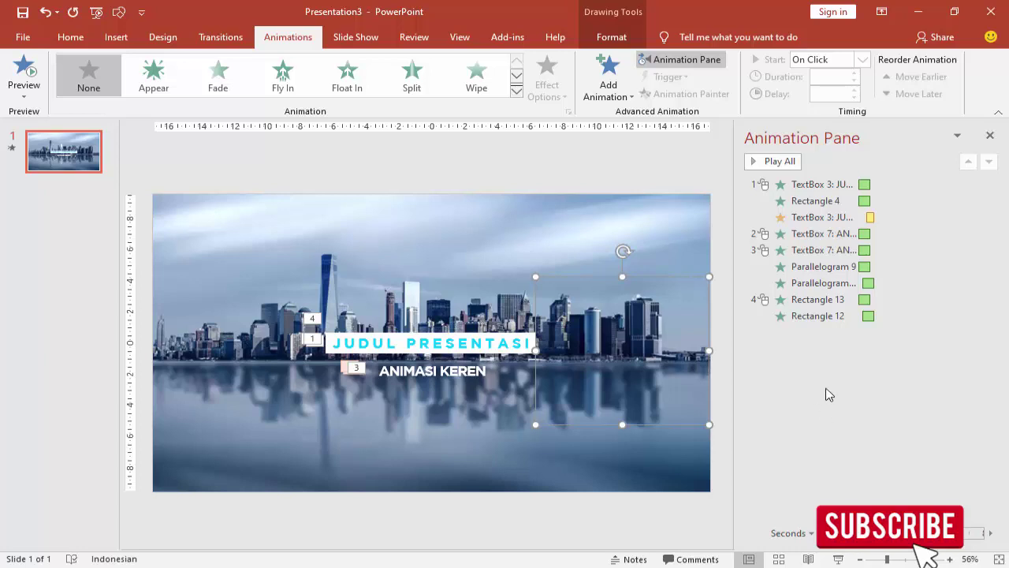
left_click(800, 186)
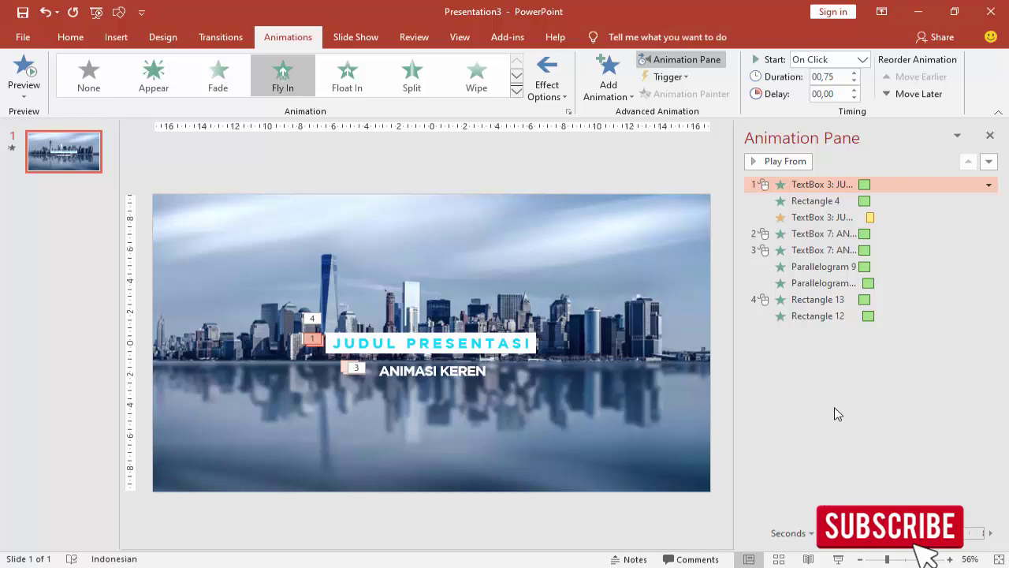
left_click(792, 164)
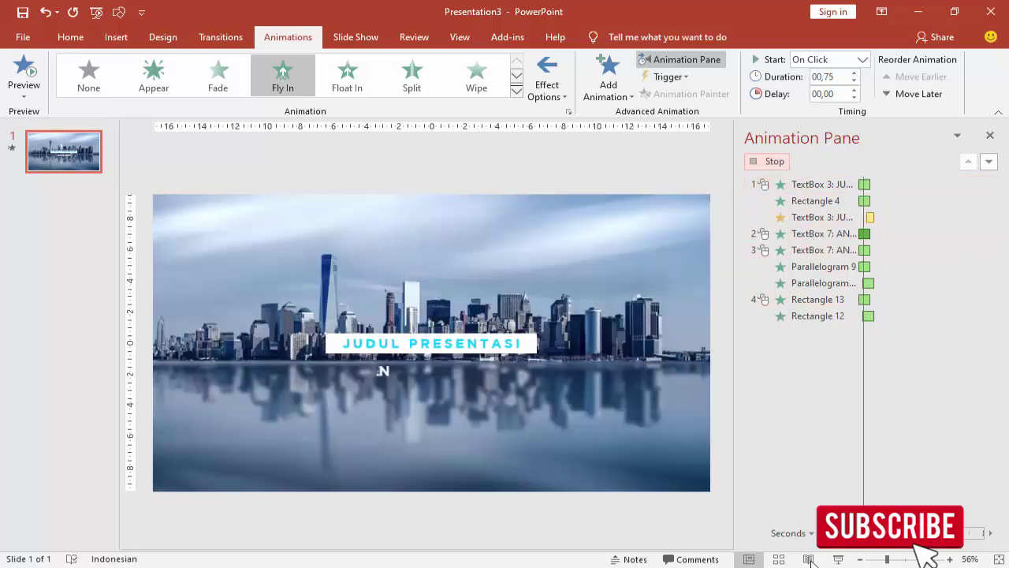